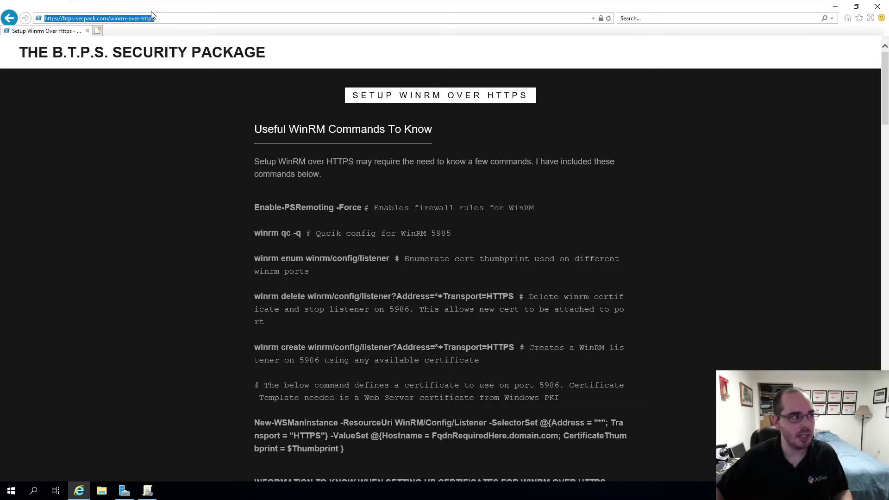
Step: Read the useful WinRM commands and the server and client certificate information on the Setup WinRM over HTTPS page
{"action": "left_click", "coordinate": [126, 18]}
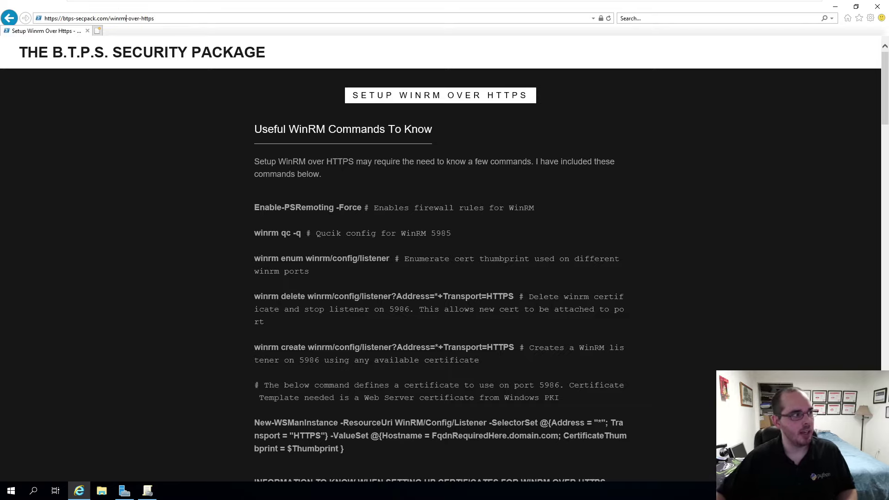
{"action": "key", "text": "End"}
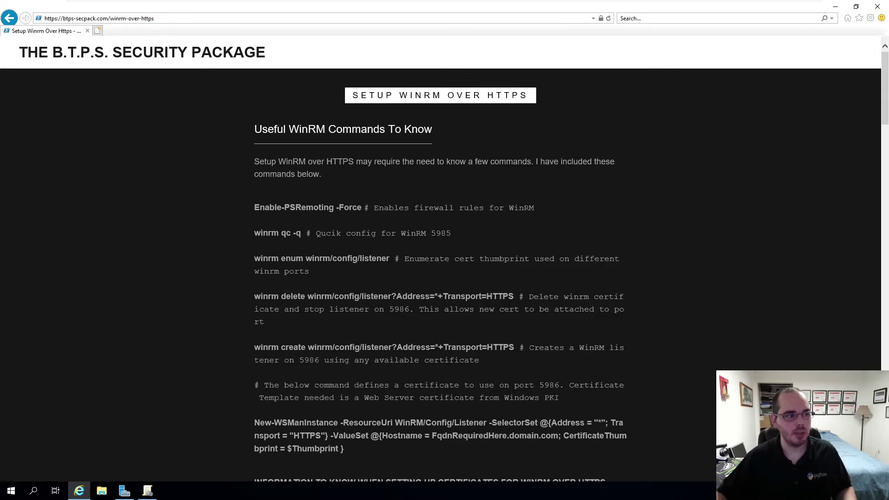
{"action": "scroll", "coordinate": [463, 235], "scroll_direction": "down", "scroll_amount": 4}
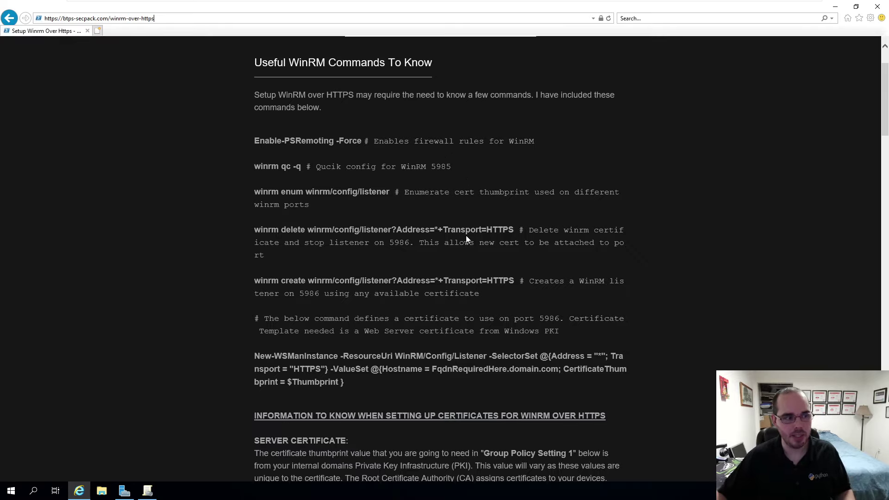
{"action": "scroll", "coordinate": [427, 212], "scroll_direction": "up", "scroll_amount": 4}
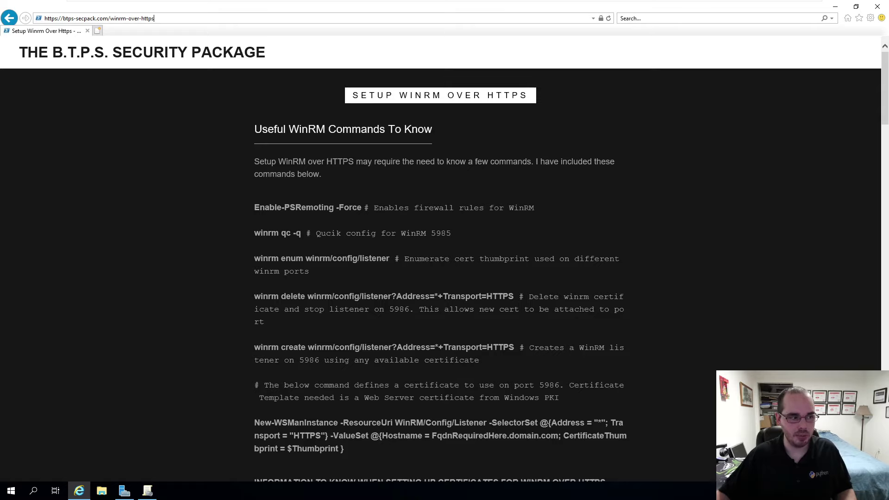
{"action": "scroll", "coordinate": [418, 198], "scroll_direction": "down", "scroll_amount": 7}
{"action": "scroll", "coordinate": [374, 184], "scroll_direction": "up", "scroll_amount": 7}
{"action": "left_click_drag", "start_coordinate": [256, 125], "coordinate": [432, 137]}
{"action": "left_click", "coordinate": [432, 137]}
{"action": "scroll", "coordinate": [426, 166], "scroll_direction": "down", "scroll_amount": 6}
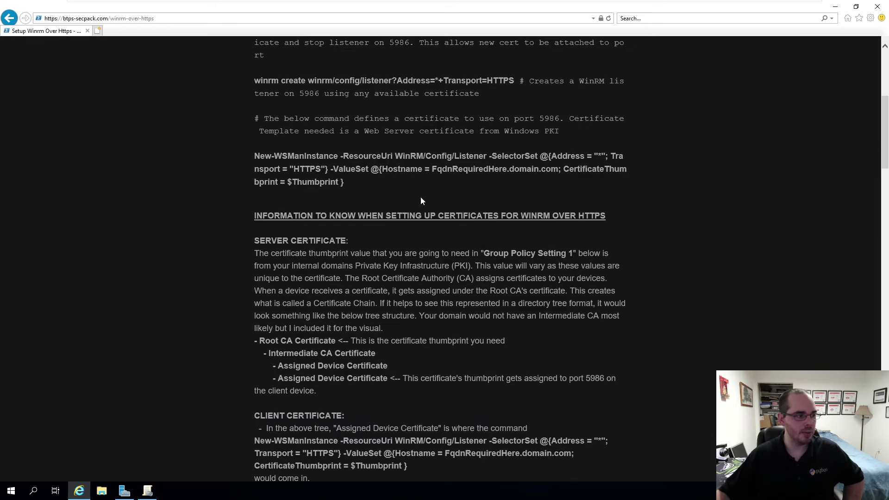
{"action": "scroll", "coordinate": [421, 201], "scroll_direction": "down", "scroll_amount": 2}
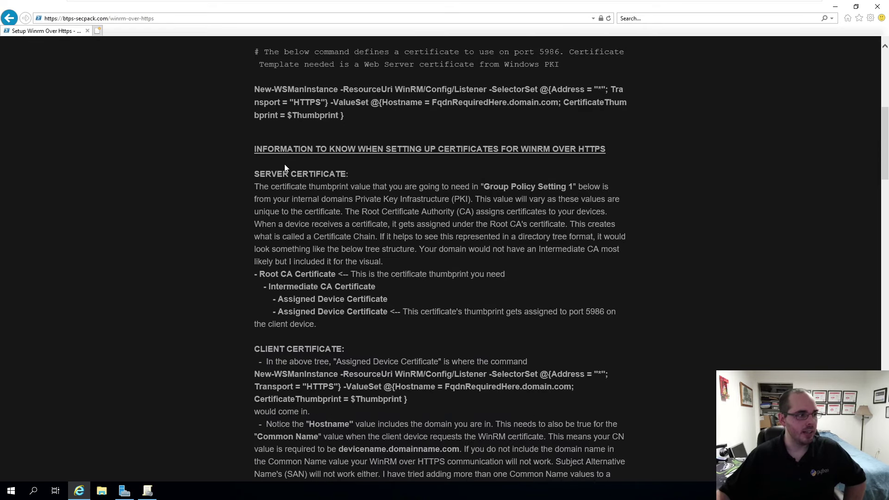
{"action": "scroll", "coordinate": [285, 167], "scroll_direction": "down", "scroll_amount": 5}
{"action": "scroll", "coordinate": [440, 260], "scroll_direction": "down", "scroll_amount": 2}
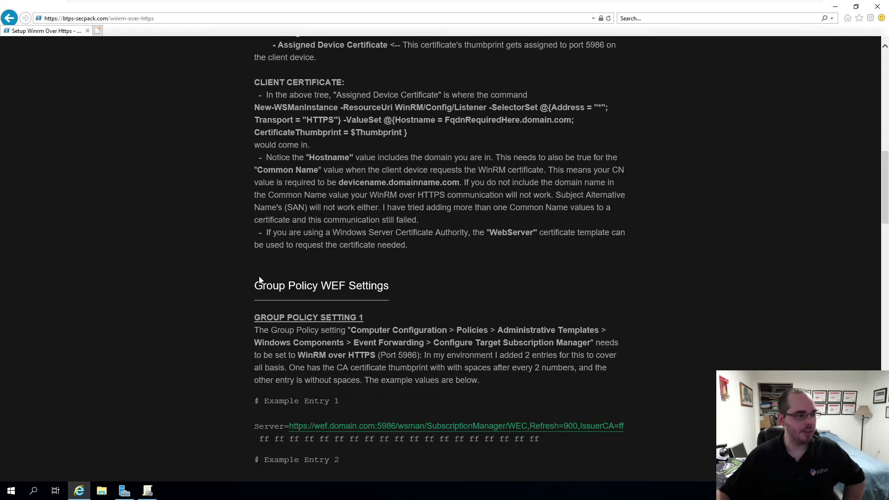
Step: Read the Group Policy WEF Settings and Group Policy WinRM Settings sections of the guide
{"action": "left_click_drag", "start_coordinate": [252, 287], "coordinate": [391, 281]}
{"action": "scroll", "coordinate": [413, 281], "scroll_direction": "down", "scroll_amount": 4}
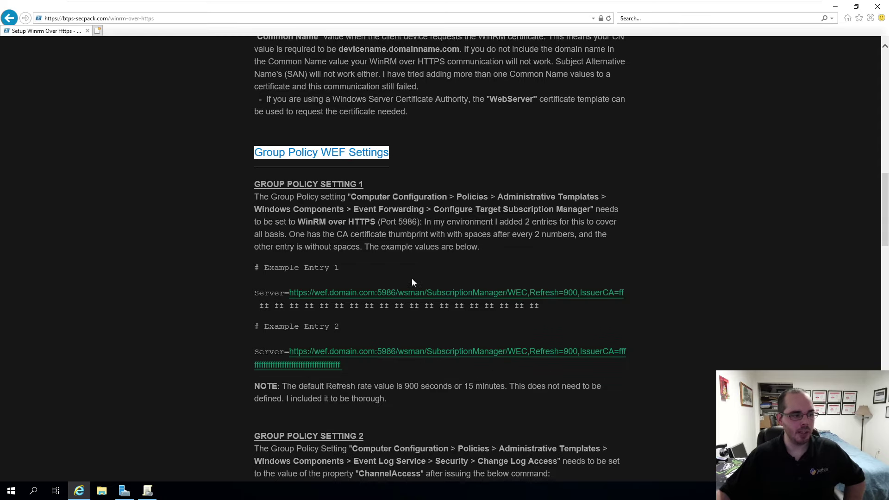
{"action": "scroll", "coordinate": [412, 278], "scroll_direction": "down", "scroll_amount": 4}
{"action": "scroll", "coordinate": [392, 280], "scroll_direction": "down", "scroll_amount": 4}
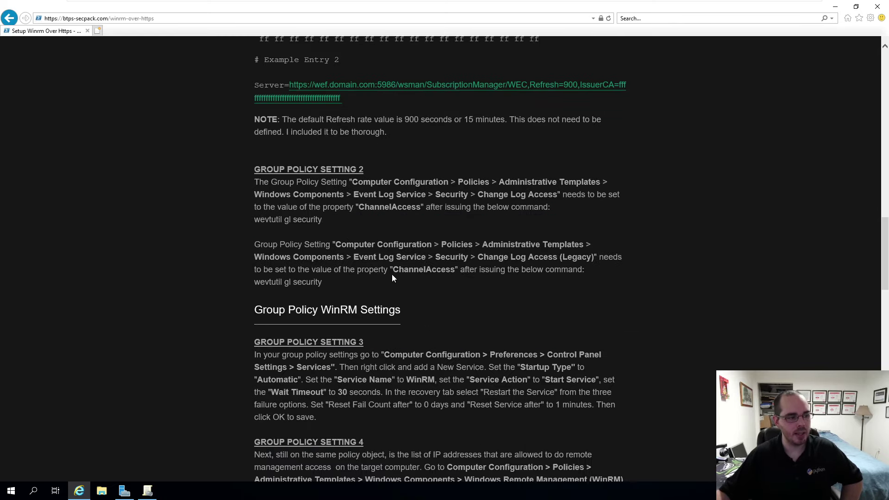
{"action": "scroll", "coordinate": [506, 266], "scroll_direction": "down", "scroll_amount": 6}
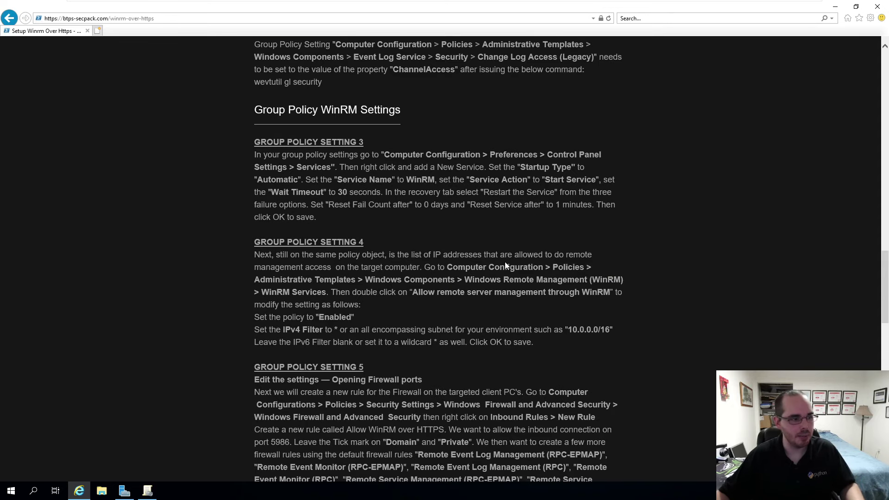
{"action": "scroll", "coordinate": [505, 264], "scroll_direction": "down", "scroll_amount": 2}
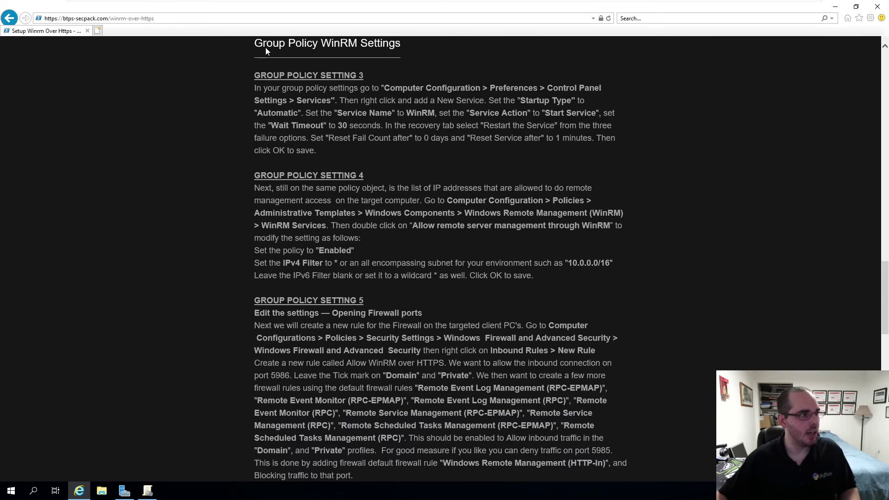
{"action": "left_click_drag", "start_coordinate": [254, 43], "coordinate": [427, 59]}
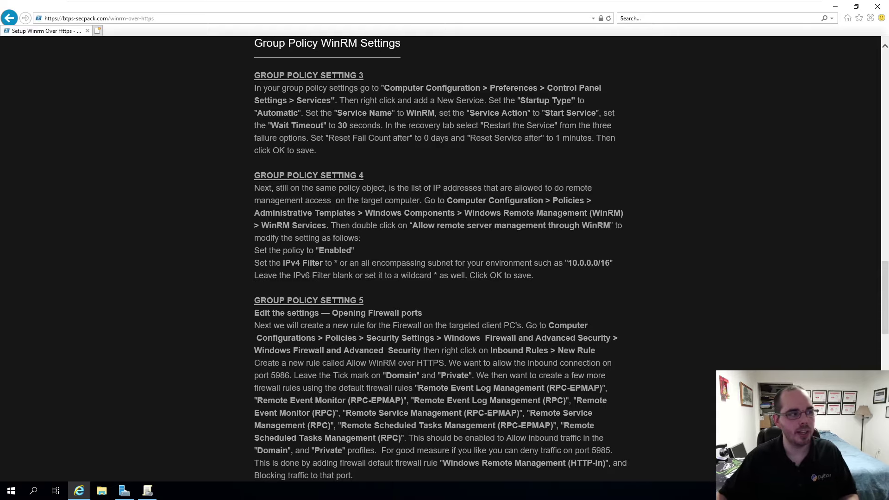
Step: Switch to Group Policy Management and show the Group Policy Objects container of the osbornepro.com domain
{"action": "left_click", "coordinate": [149, 490]}
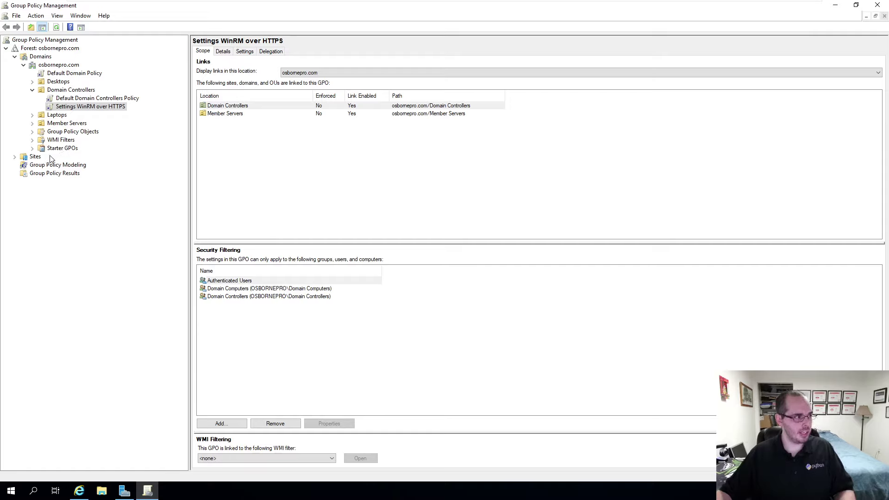
{"action": "right_click", "coordinate": [83, 91]}
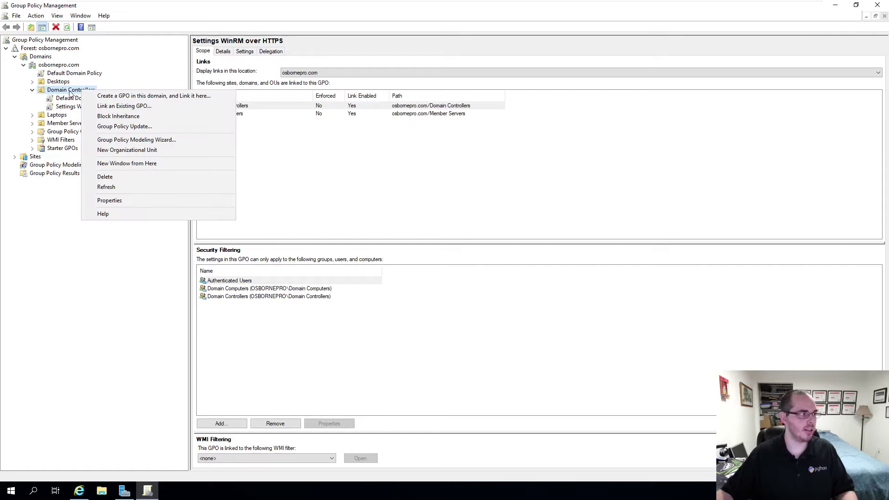
{"action": "left_click", "coordinate": [52, 132]}
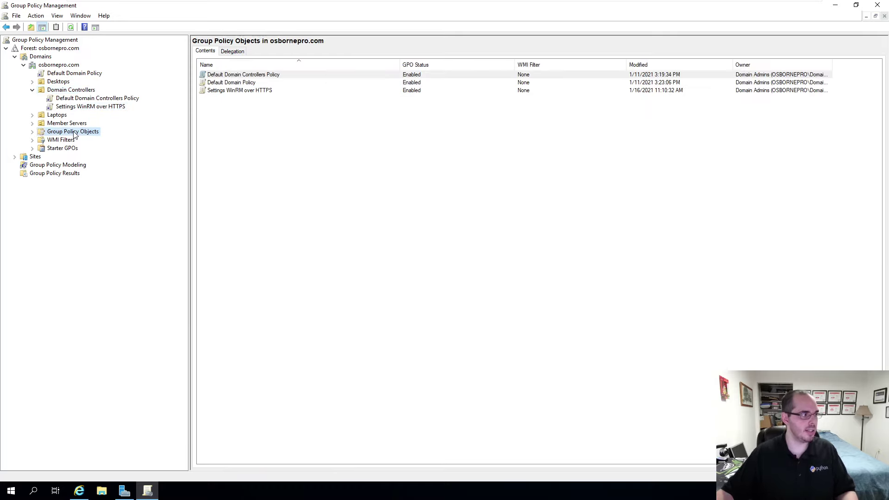
{"action": "right_click", "coordinate": [70, 133]}
{"action": "left_click", "coordinate": [104, 138]}
{"action": "type", "text": "WinRM"}
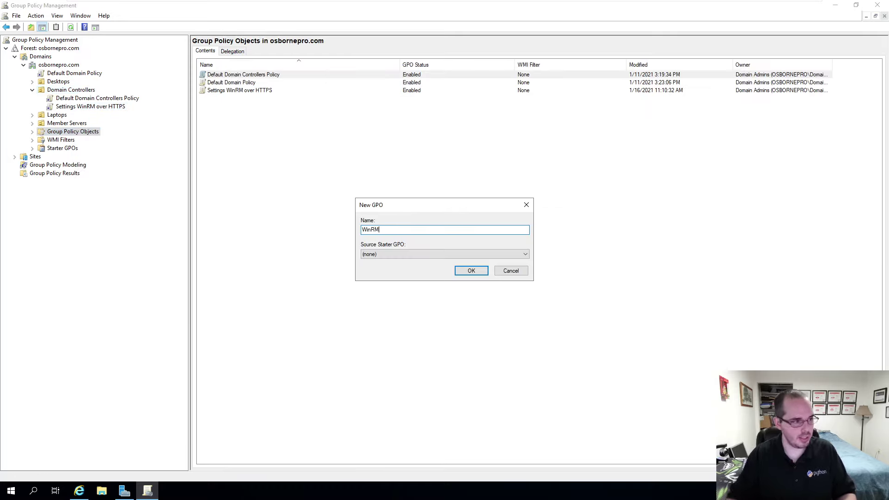
{"action": "left_click", "coordinate": [511, 271]}
Step: Expand the Group Policy Objects container and show the scope of the Settings WinRM over HTTPS policy
{"action": "left_click", "coordinate": [32, 131]}
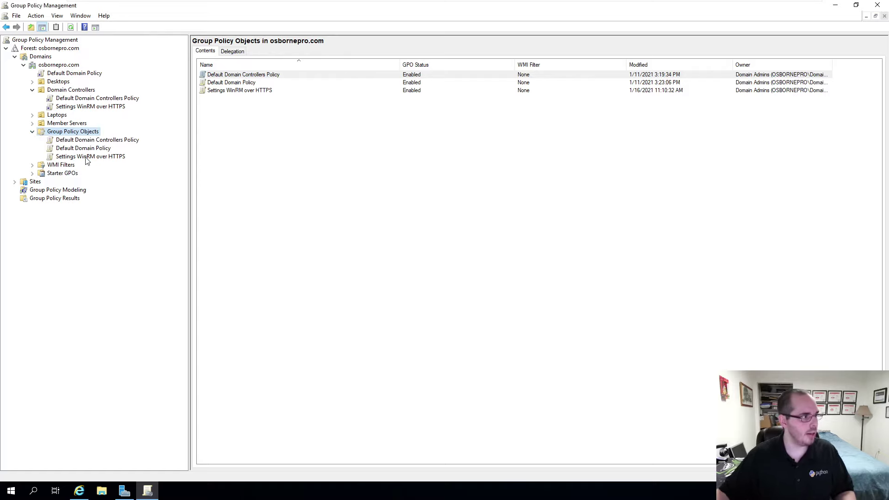
{"action": "left_click", "coordinate": [88, 156]}
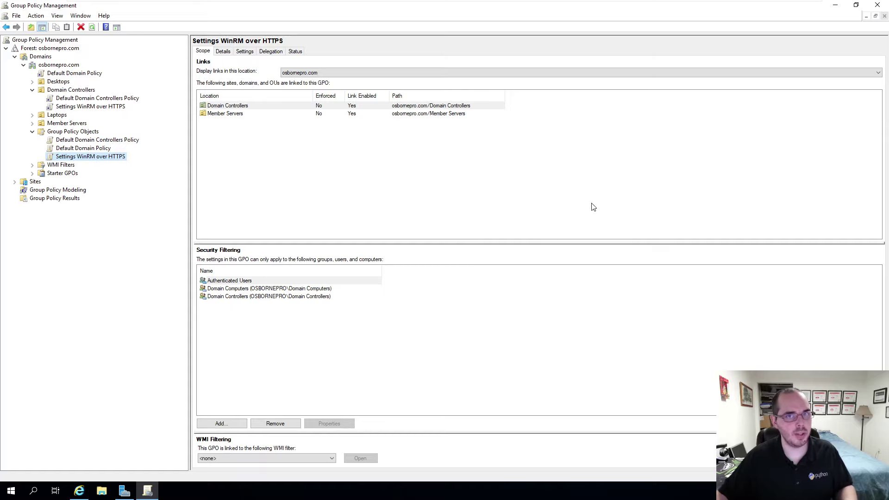
{"action": "left_click", "coordinate": [59, 90]}
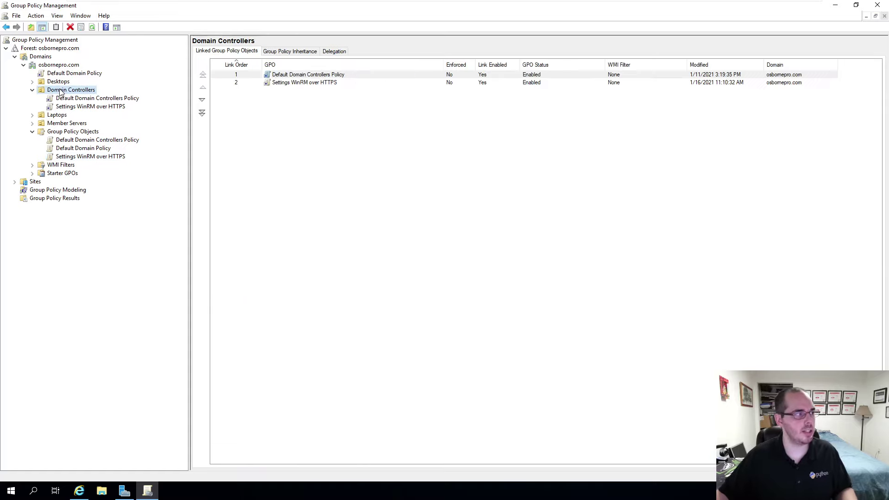
{"action": "right_click", "coordinate": [88, 90]}
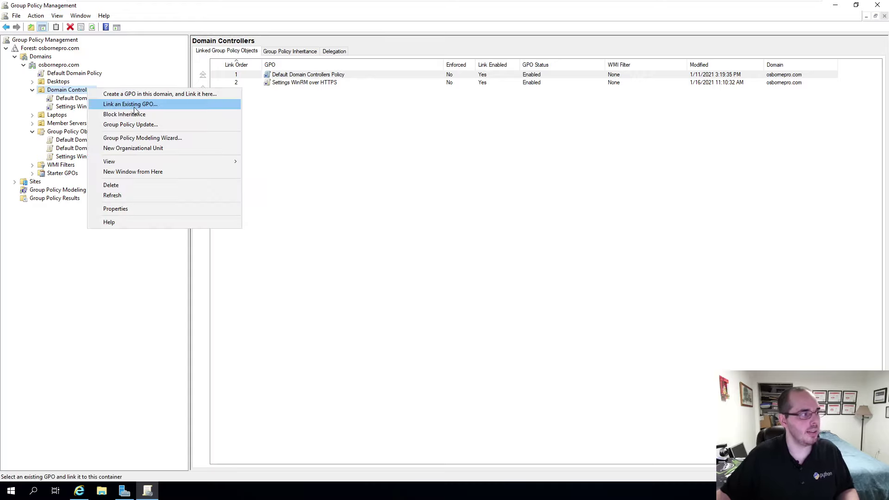
{"action": "left_click", "coordinate": [153, 106]}
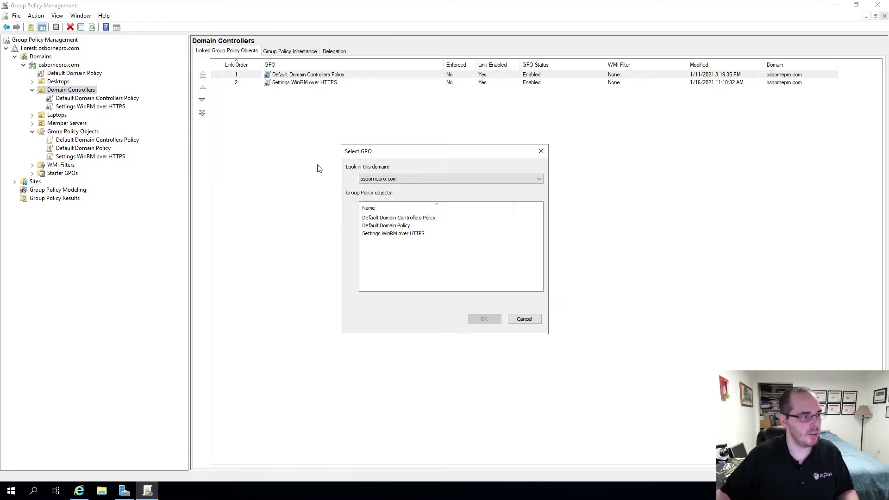
{"action": "left_click", "coordinate": [387, 233]}
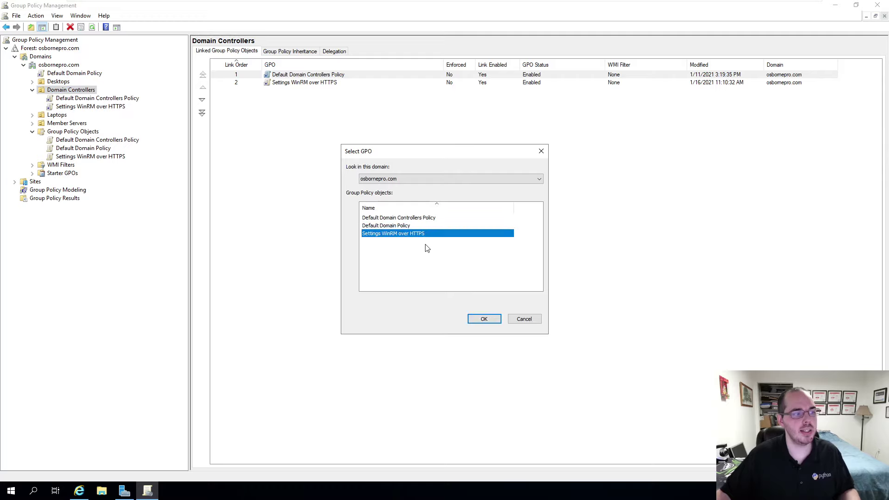
{"action": "left_click", "coordinate": [541, 152]}
Step: Open the Settings WinRM over HTTPS policy under Group Policy Objects for editing
{"action": "left_click", "coordinate": [113, 157]}
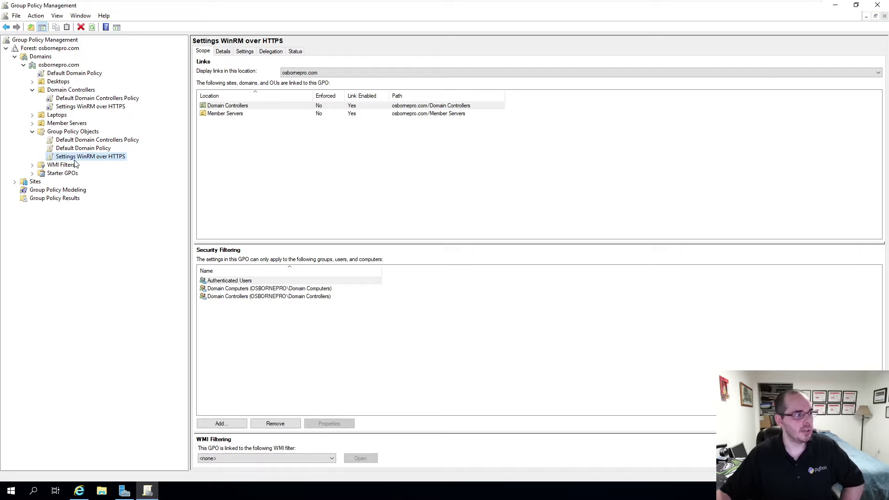
{"action": "right_click", "coordinate": [120, 158]}
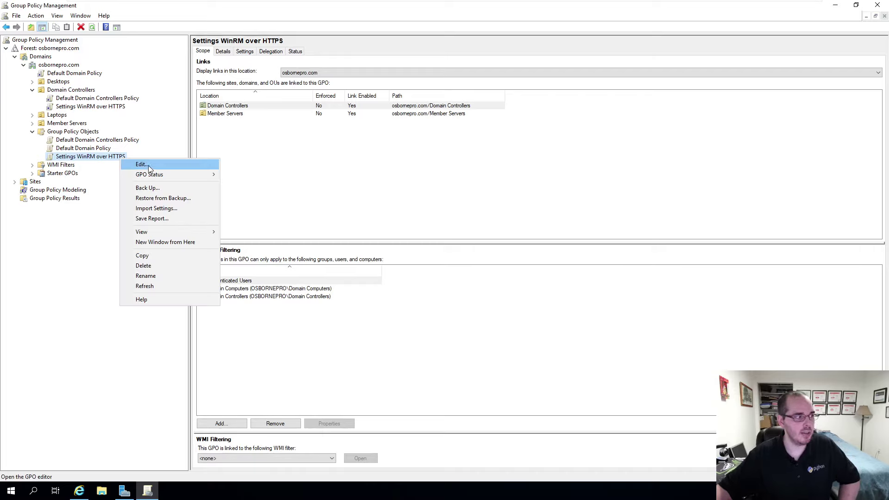
{"action": "left_click", "coordinate": [148, 165]}
Step: Arrange Group Policy Management beside its editor, narrow its console tree and give the editor the wider share of the screen
{"action": "left_click_drag", "start_coordinate": [265, 50], "coordinate": [887, 158]}
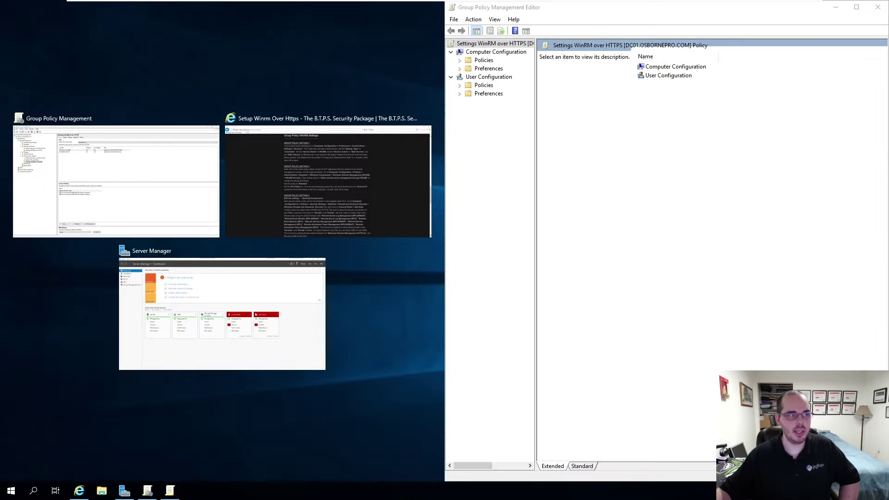
{"action": "left_click", "coordinate": [115, 181]}
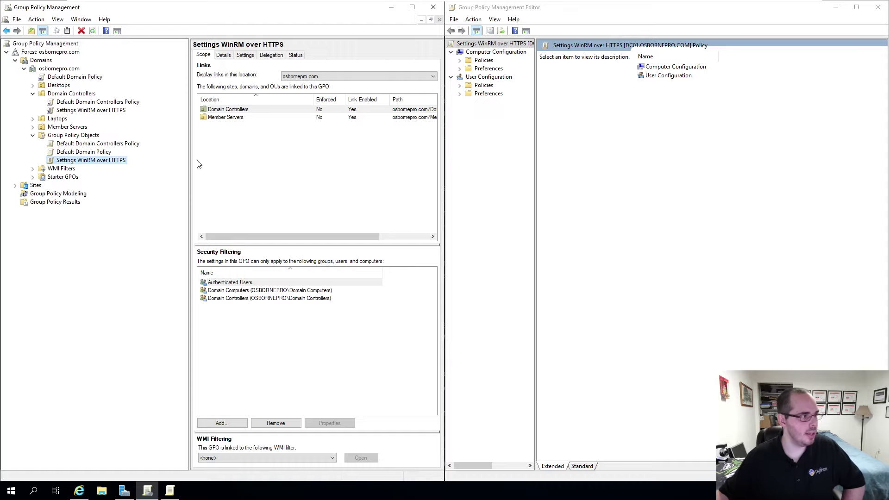
{"action": "left_click_drag", "start_coordinate": [189, 168], "coordinate": [124, 171]}
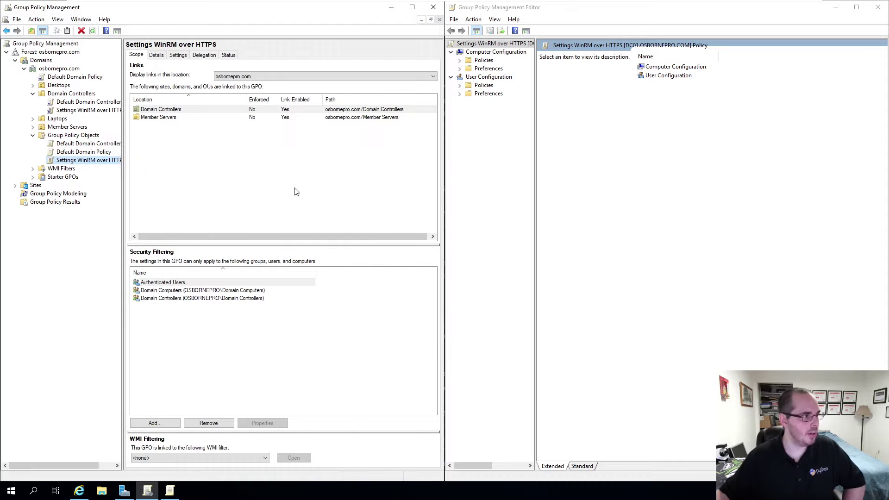
{"action": "left_click_drag", "start_coordinate": [445, 195], "coordinate": [362, 194]}
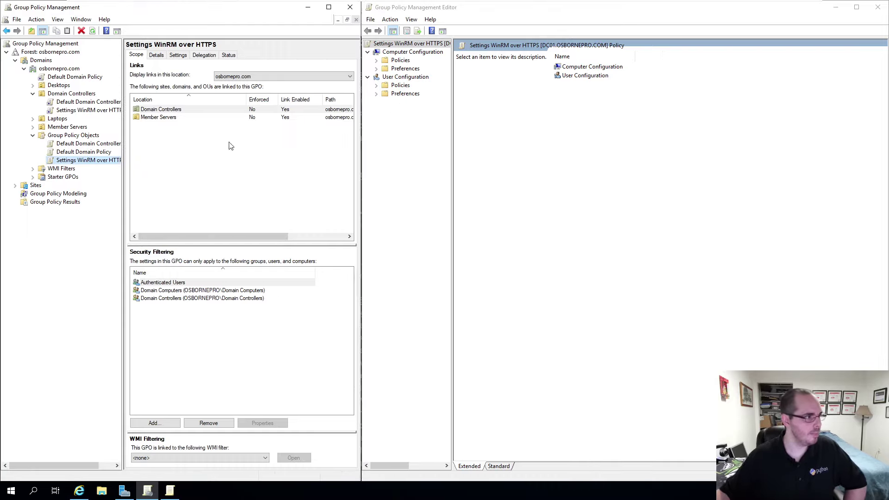
Step: Review the security filtering groups, delegation and details of the Settings WinRM over HTTPS policy
{"action": "left_click", "coordinate": [132, 57]}
{"action": "left_click", "coordinate": [173, 291]}
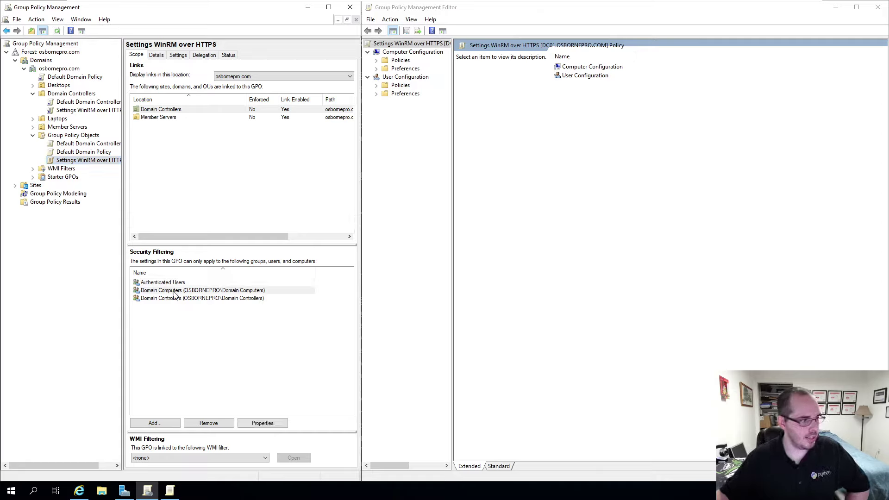
{"action": "left_click", "coordinate": [163, 299]}
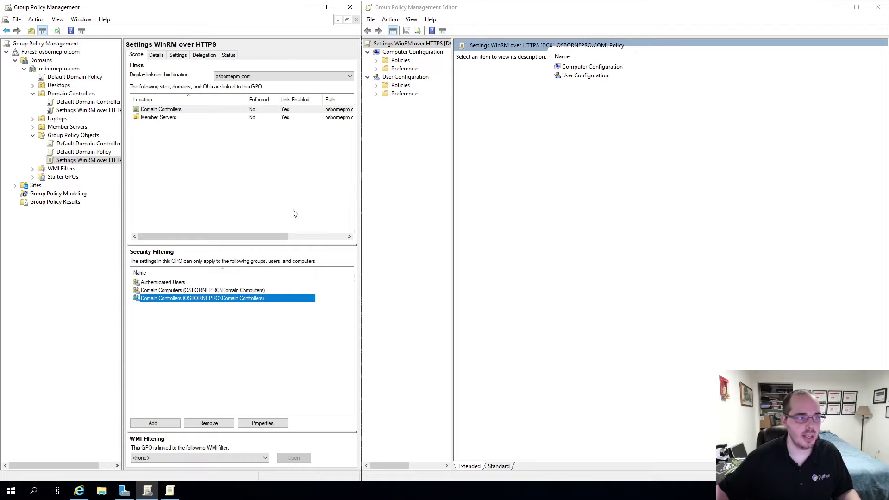
{"action": "left_click", "coordinate": [203, 55]}
{"action": "left_click", "coordinate": [153, 55]}
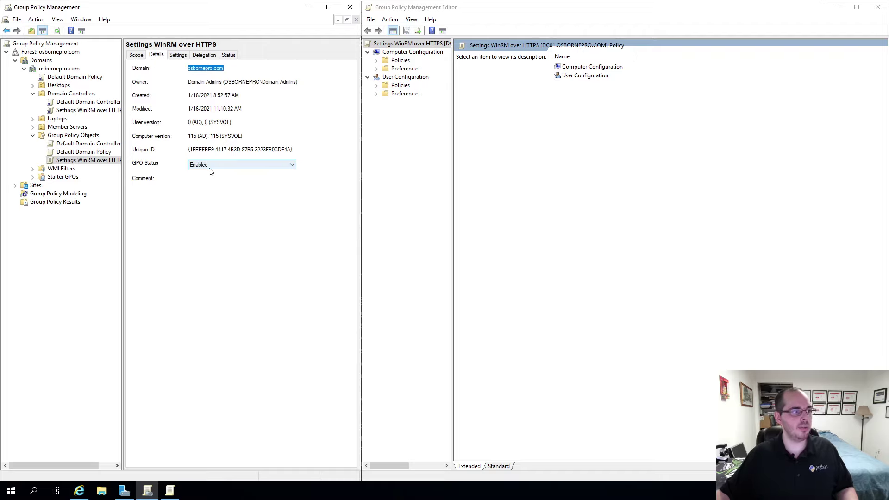
Step: Show all sections of the policy's settings report and examine its security filtering, delegation and Computer Configuration
{"action": "left_click", "coordinate": [179, 55]}
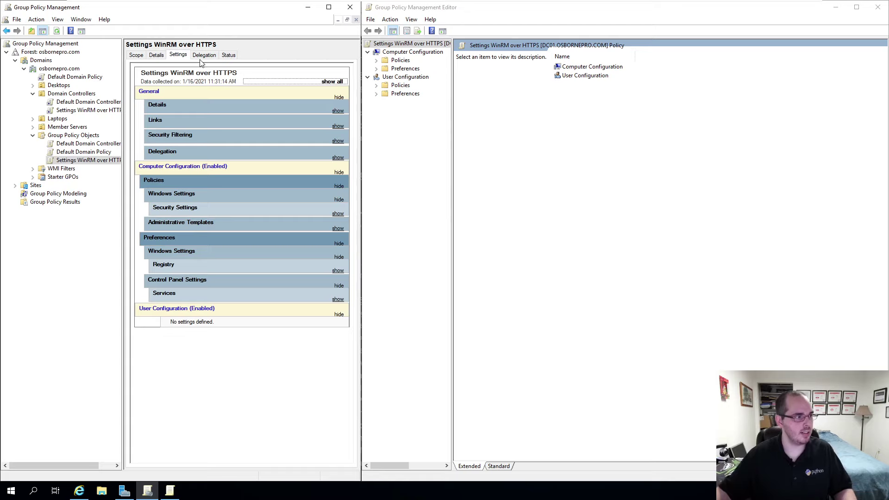
{"action": "left_click", "coordinate": [333, 82]}
{"action": "scroll", "coordinate": [277, 113], "scroll_direction": "down", "scroll_amount": 4}
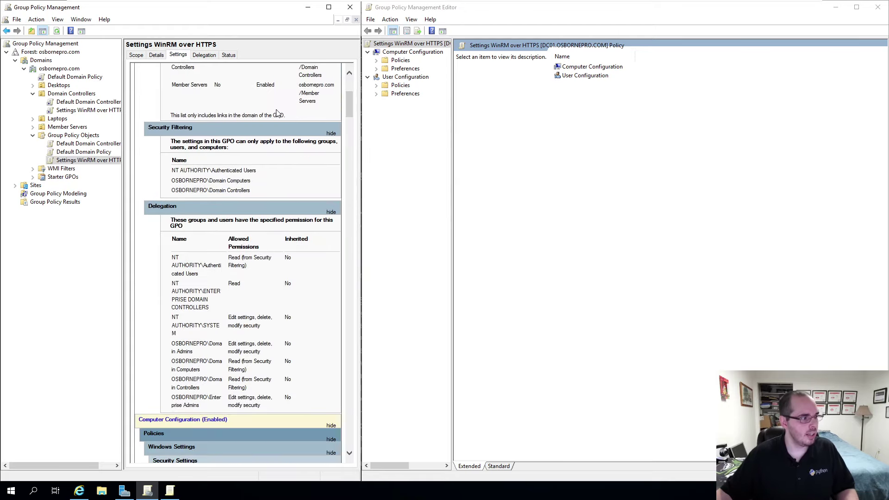
{"action": "scroll", "coordinate": [277, 112], "scroll_direction": "down", "scroll_amount": 3}
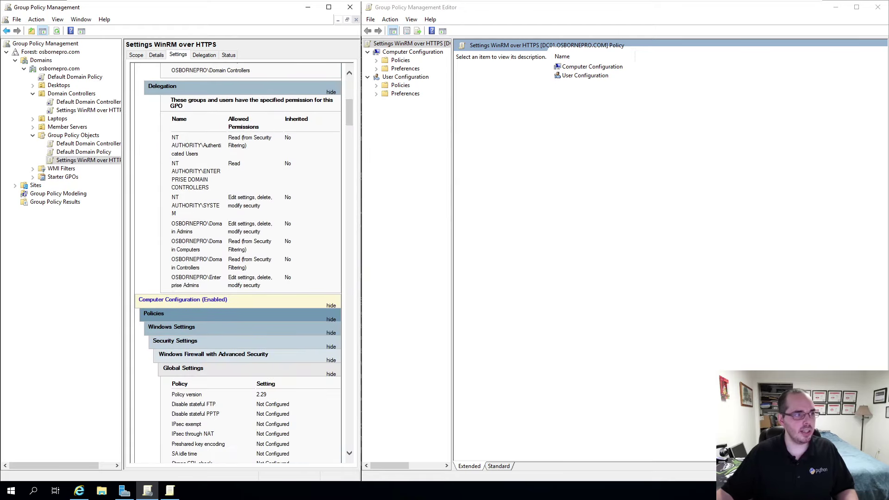
Step: Open the Services preferences in Computer Configuration's Control Panel Settings and select the WinRM entry
{"action": "left_click", "coordinate": [377, 60]}
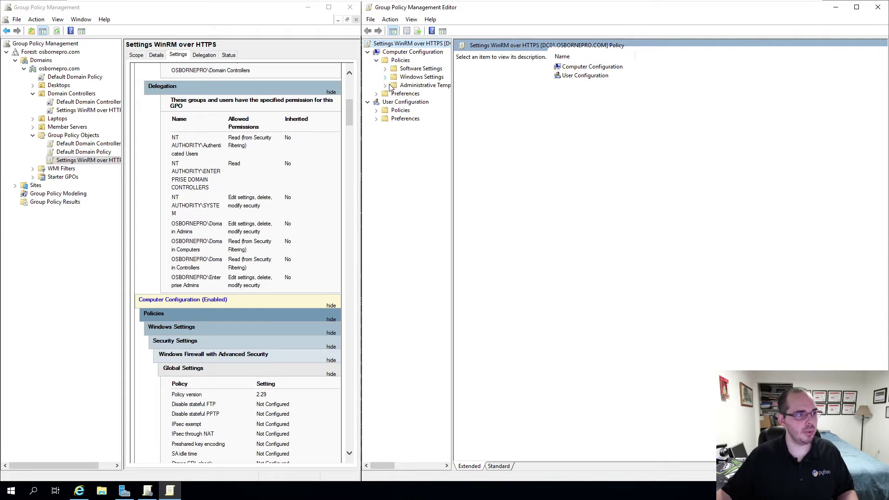
{"action": "left_click", "coordinate": [376, 93]}
{"action": "left_click", "coordinate": [401, 53]}
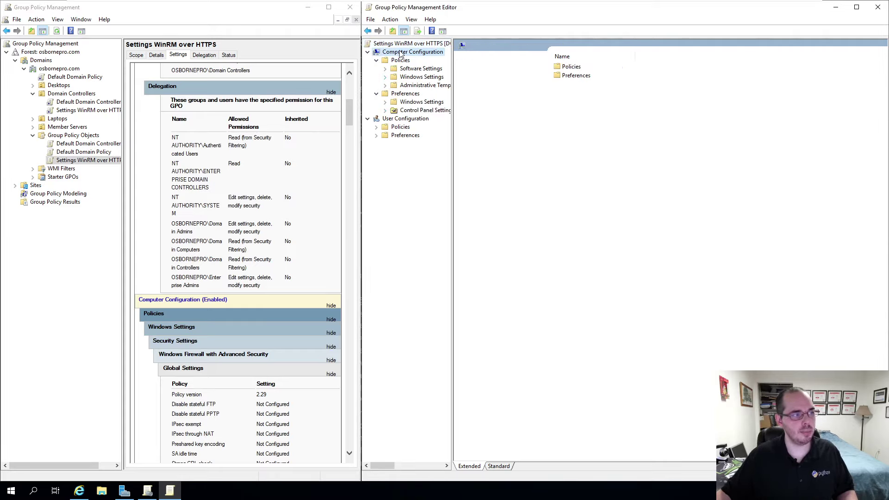
{"action": "left_click", "coordinate": [403, 94]}
{"action": "double_click", "coordinate": [432, 111]}
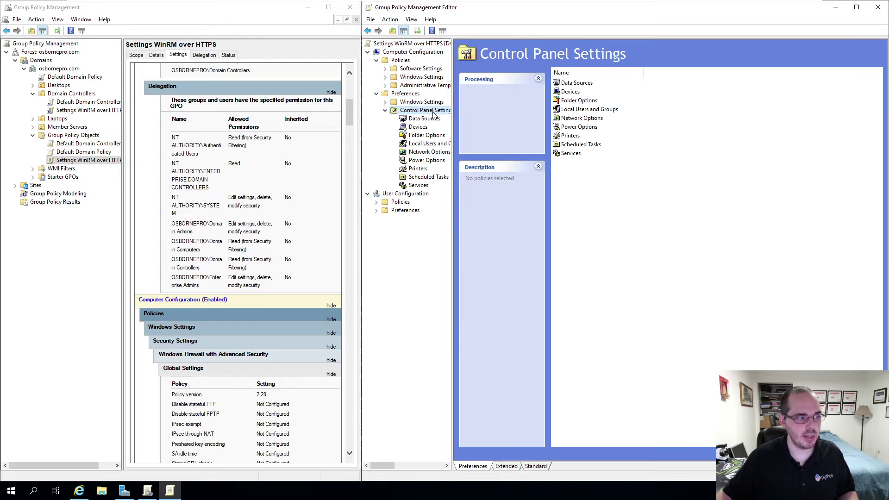
{"action": "left_click", "coordinate": [417, 185]}
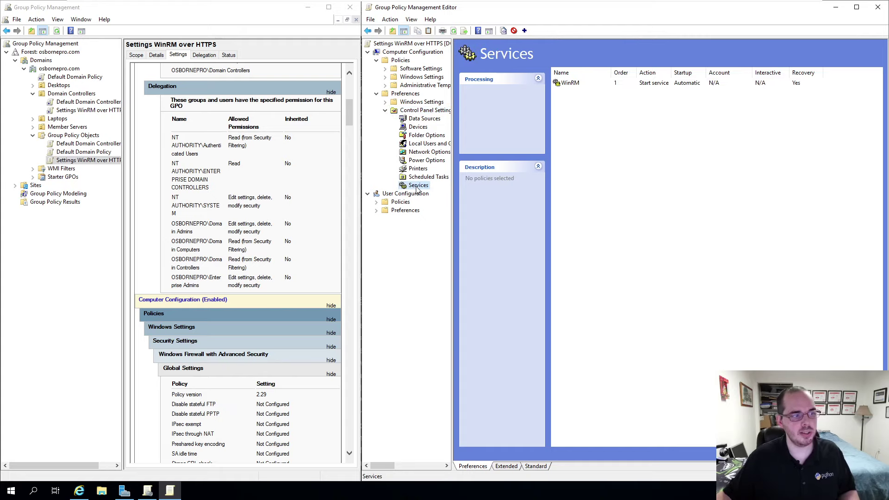
{"action": "left_click", "coordinate": [573, 86]}
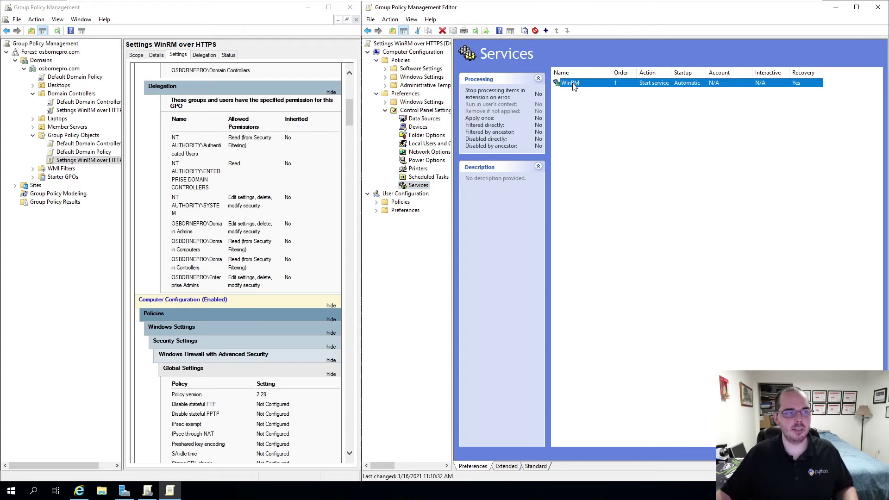
Step: Draft a new service preference named WinRM with the Start service action, checking the service list, and discard it
{"action": "right_click", "coordinate": [415, 187]}
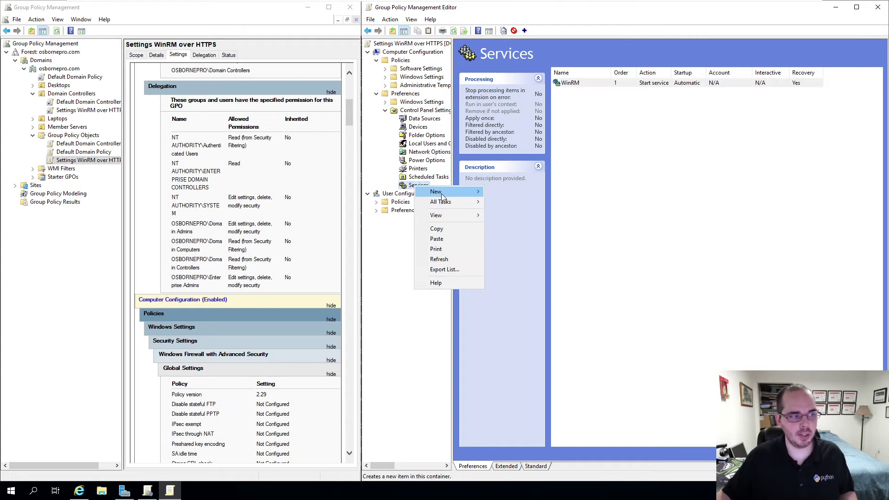
{"action": "mouse_move", "coordinate": [443, 196]}
{"action": "left_click", "coordinate": [507, 191]}
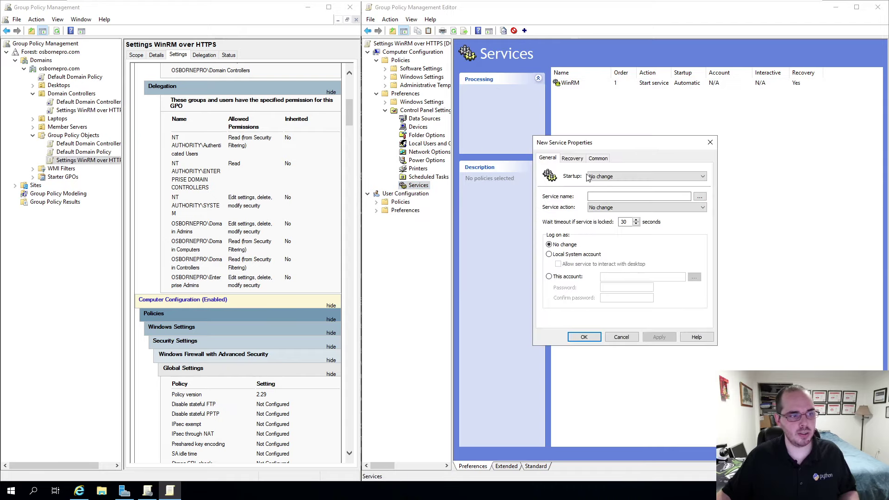
{"action": "type", "text": "WinRM"}
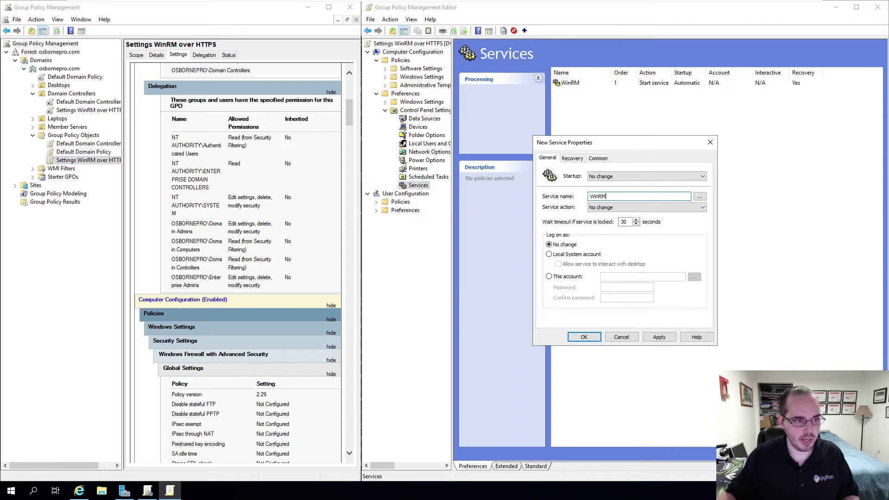
{"action": "left_click", "coordinate": [700, 197]}
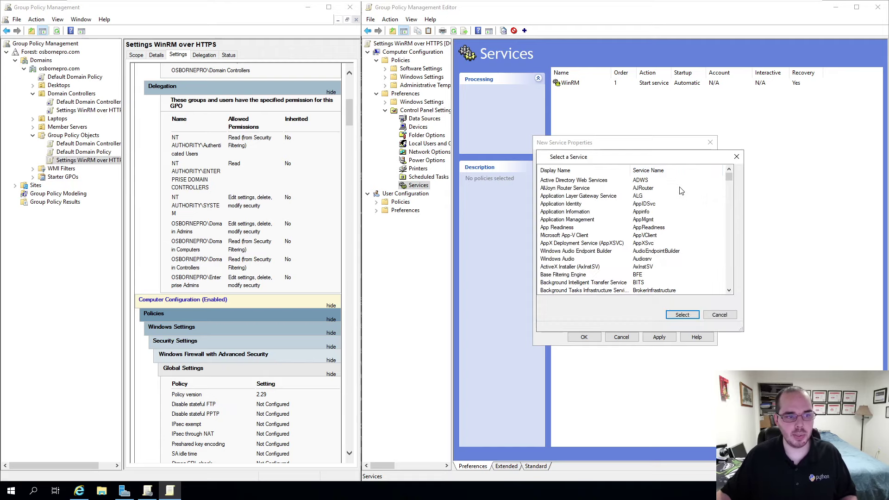
{"action": "left_click_drag", "start_coordinate": [729, 177], "coordinate": [720, 280]}
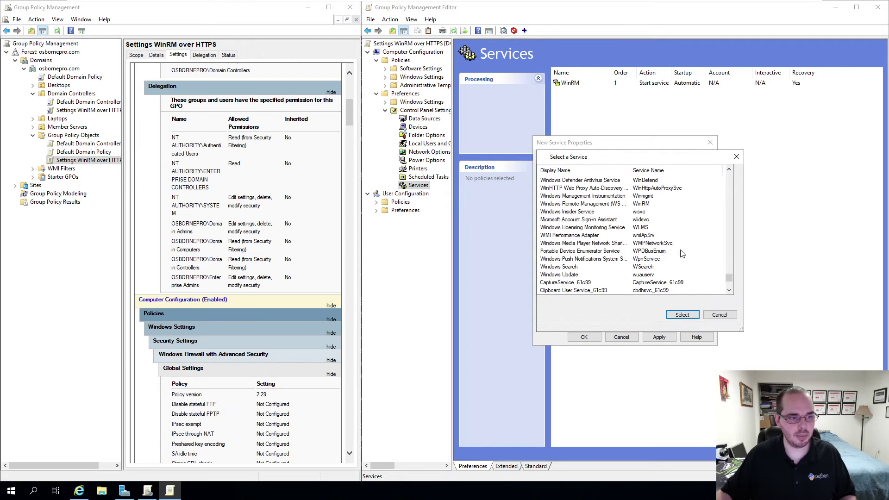
{"action": "left_click", "coordinate": [597, 204]}
{"action": "left_click", "coordinate": [732, 315]}
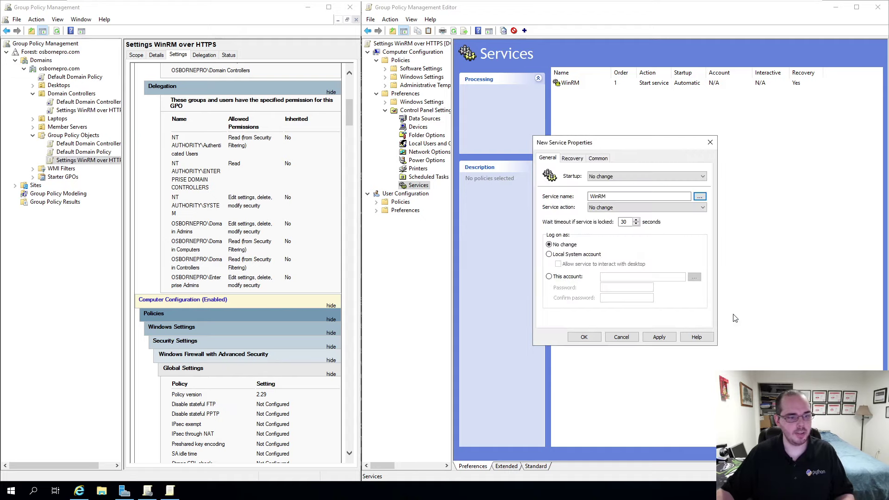
{"action": "left_click", "coordinate": [594, 209]}
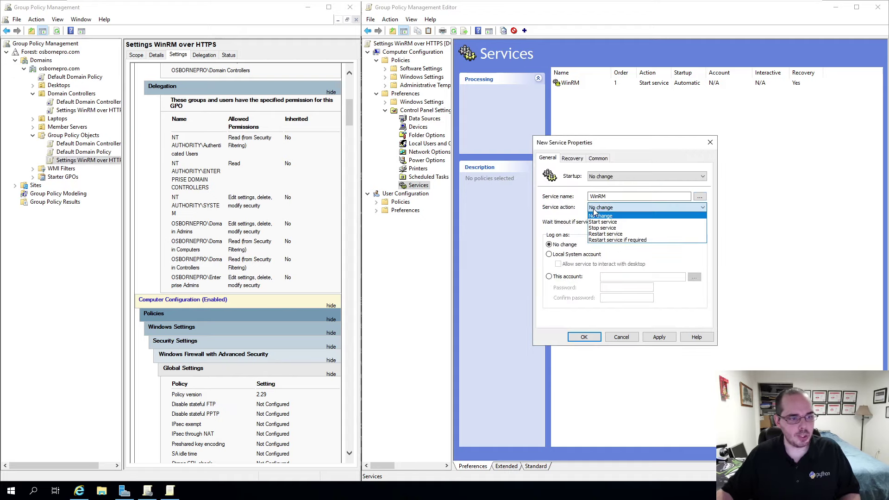
{"action": "left_click", "coordinate": [625, 223]}
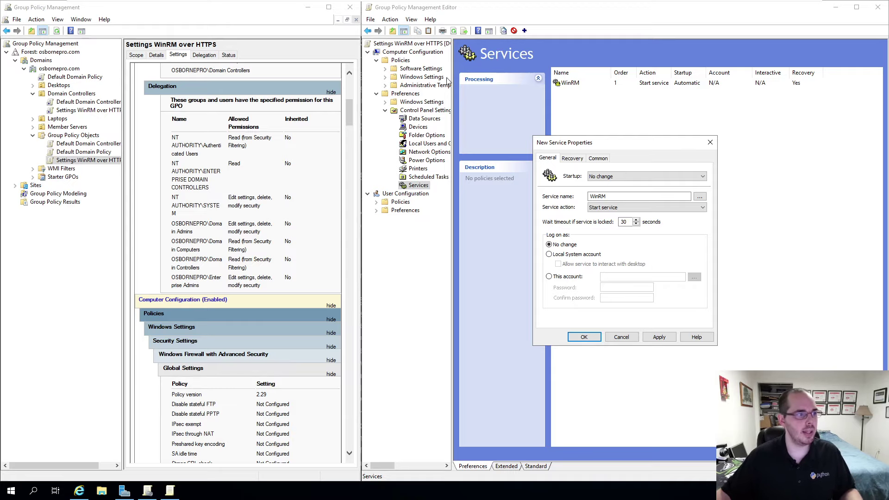
{"action": "key", "text": "Escape"}
Step: Open User Rights Assignment in Local Policies under the computer's Security Settings and view the Log on as a service properties
{"action": "left_click", "coordinate": [429, 78]}
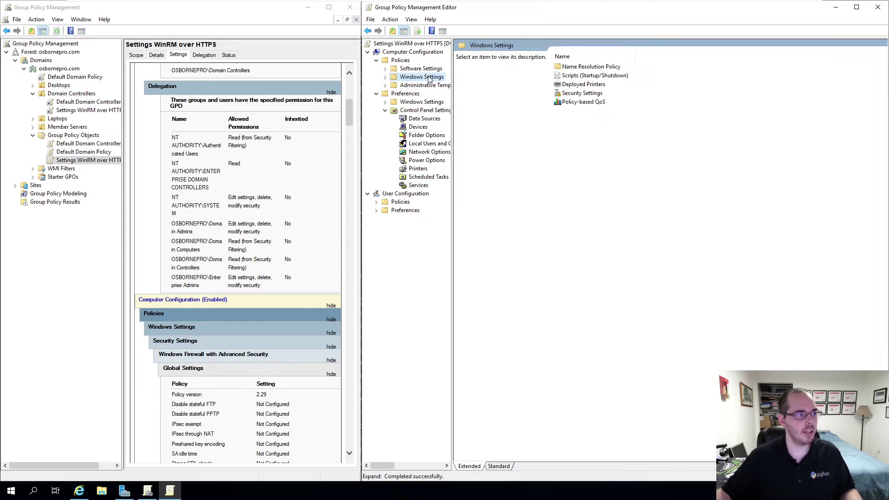
{"action": "double_click", "coordinate": [569, 94]}
{"action": "double_click", "coordinate": [474, 65]}
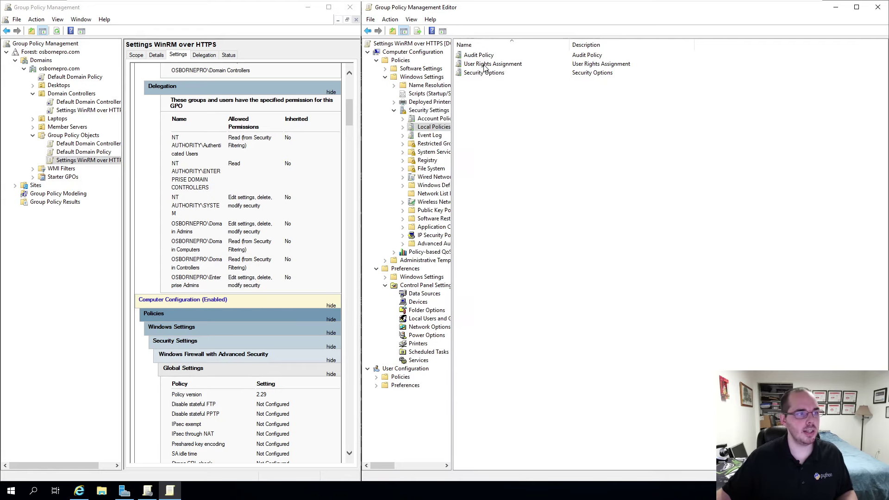
{"action": "double_click", "coordinate": [486, 65]}
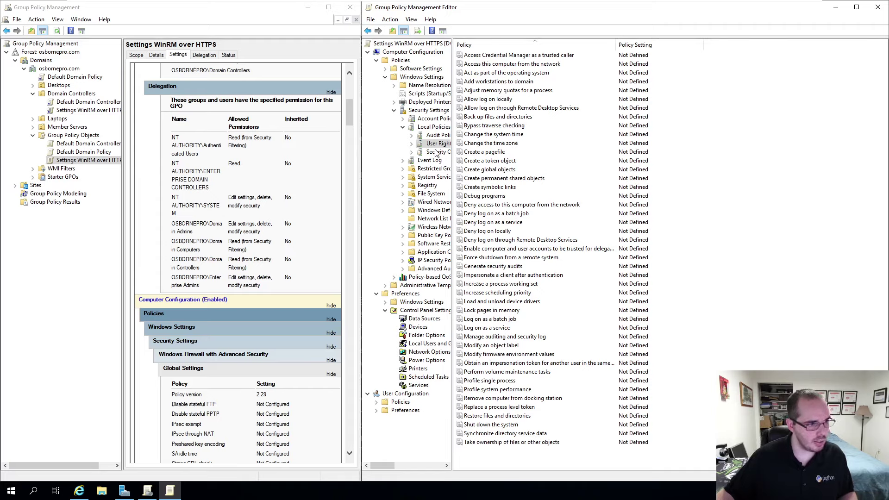
{"action": "left_click", "coordinate": [488, 143]}
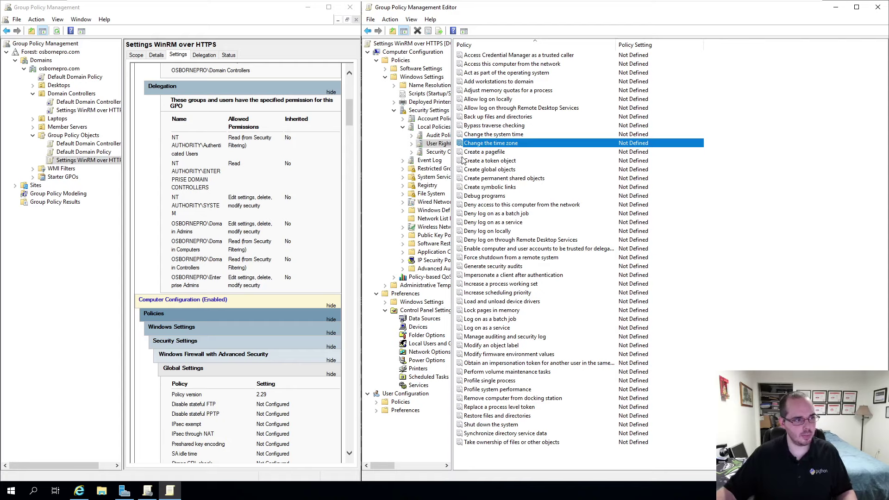
{"action": "left_click", "coordinate": [424, 143]}
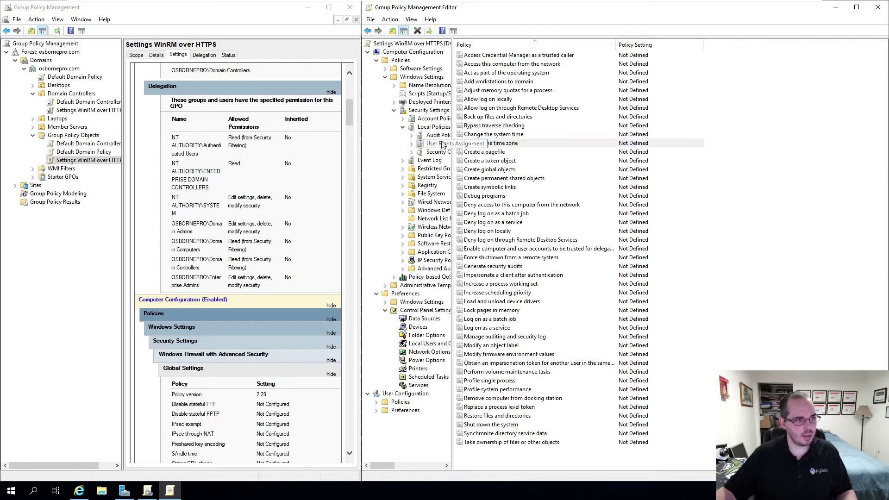
{"action": "double_click", "coordinate": [494, 329]}
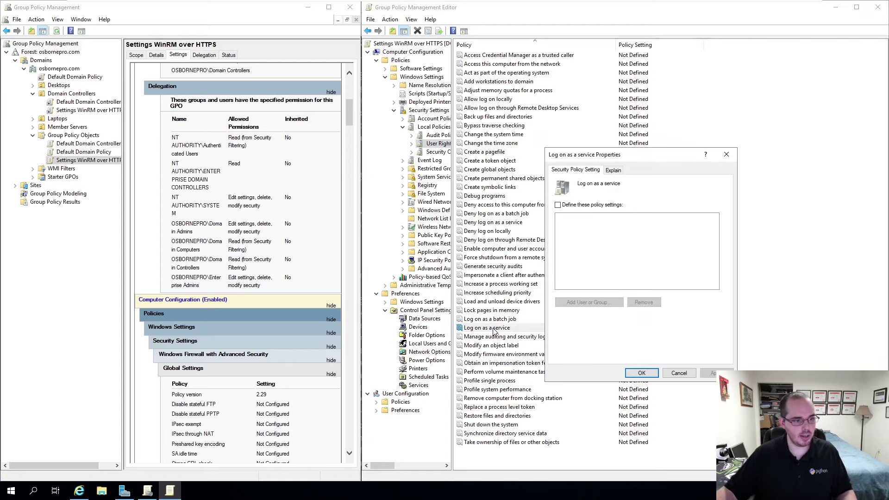
{"action": "left_click", "coordinate": [726, 156]}
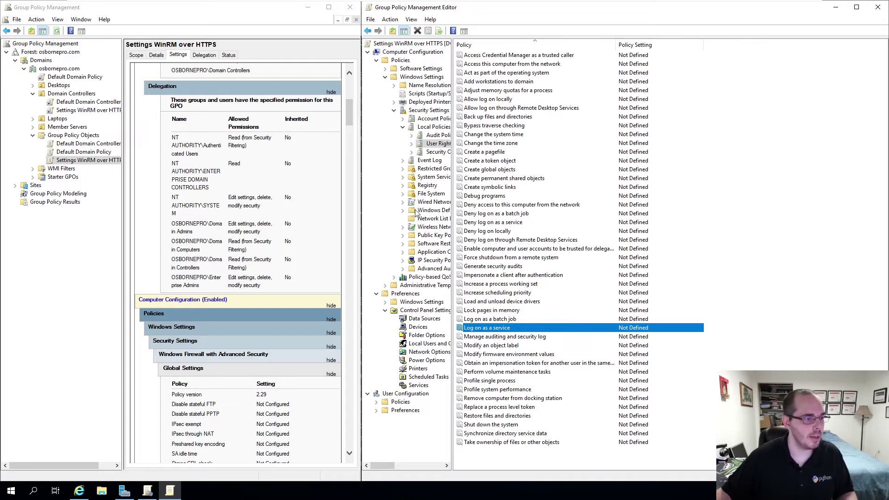
Step: Return to the Services preferences and review the general and recovery settings of the existing WinRM entry
{"action": "left_click", "coordinate": [395, 111]}
{"action": "left_click", "coordinate": [385, 77]}
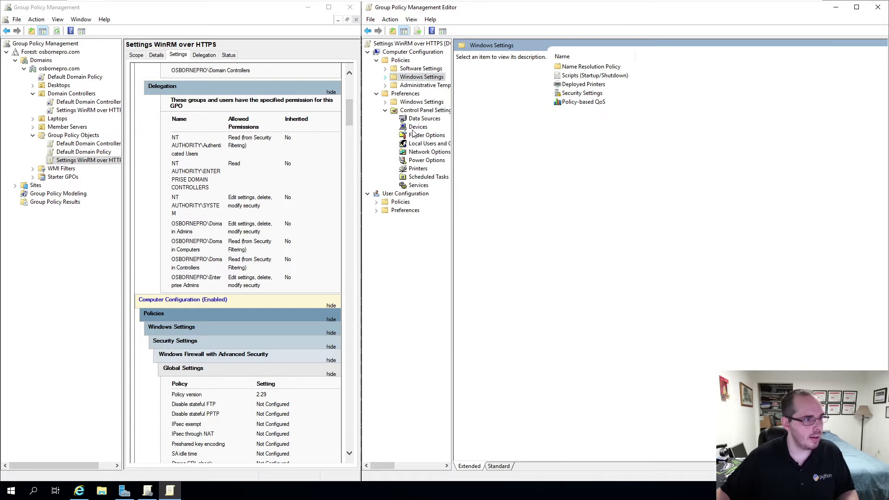
{"action": "left_click", "coordinate": [419, 185]}
{"action": "double_click", "coordinate": [571, 84]}
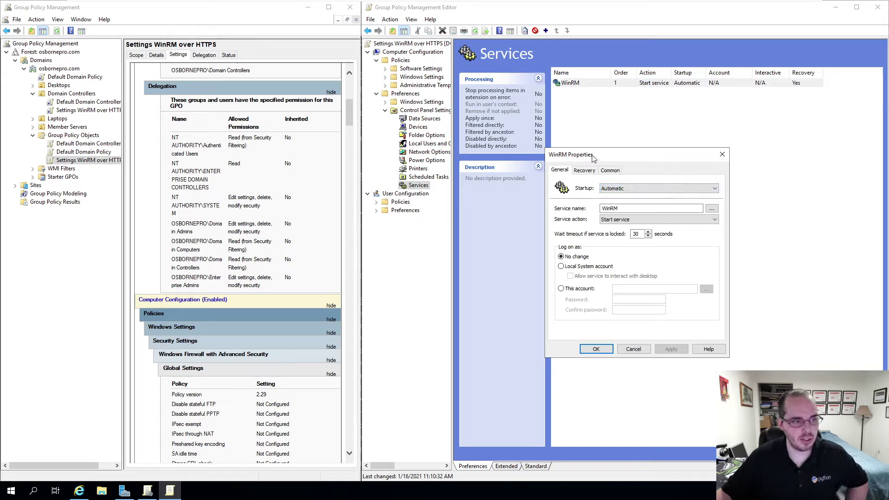
{"action": "left_click", "coordinate": [586, 171]}
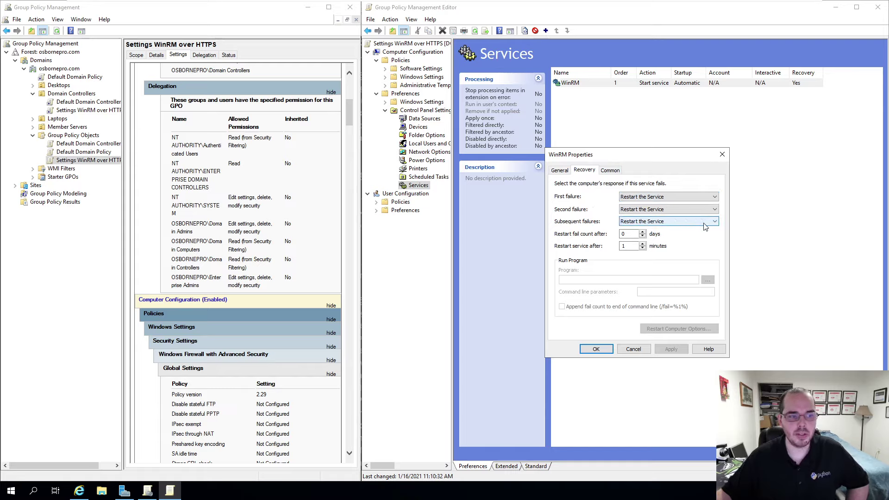
{"action": "double_click", "coordinate": [626, 246]}
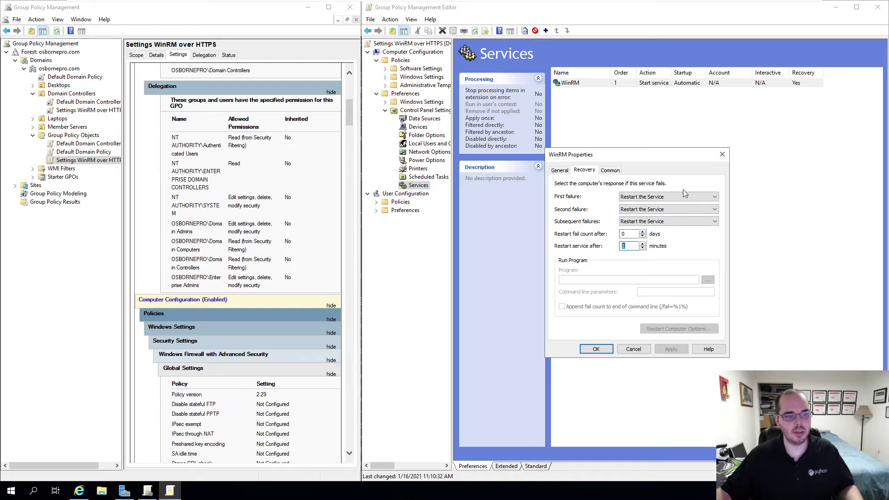
{"action": "left_click", "coordinate": [723, 154]}
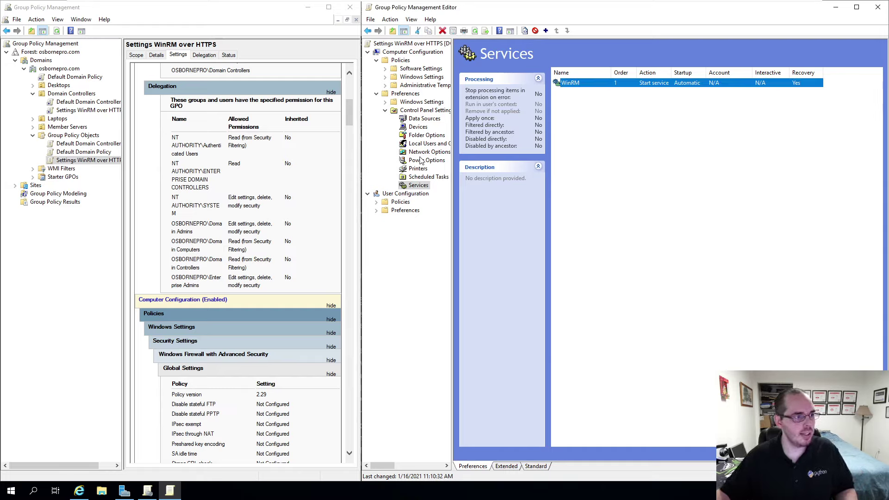
Step: Collapse Control Panel Settings, open the Registry preferences under Windows Settings and select the State item
{"action": "left_click", "coordinate": [385, 102]}
{"action": "left_click", "coordinate": [385, 169]}
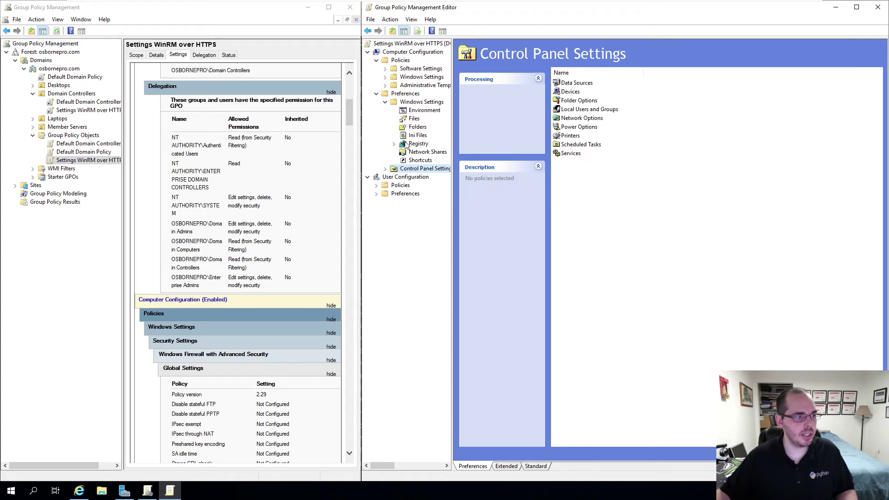
{"action": "left_click", "coordinate": [410, 144]}
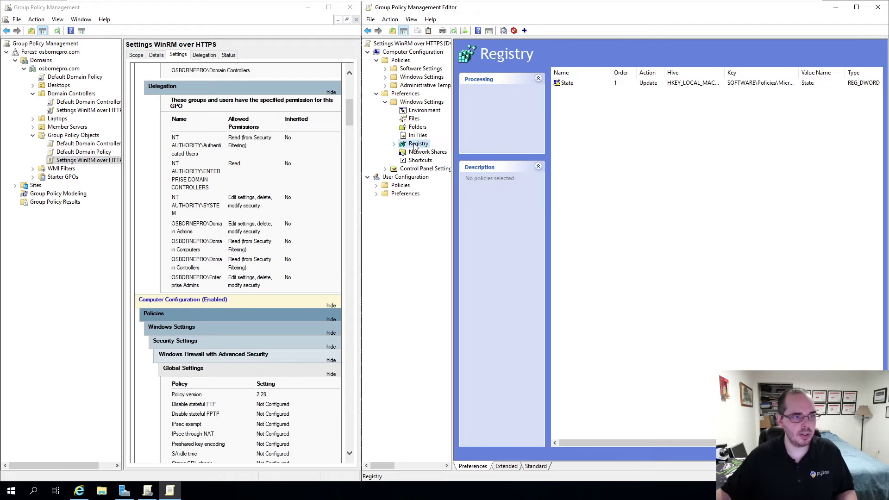
{"action": "left_click", "coordinate": [578, 87]}
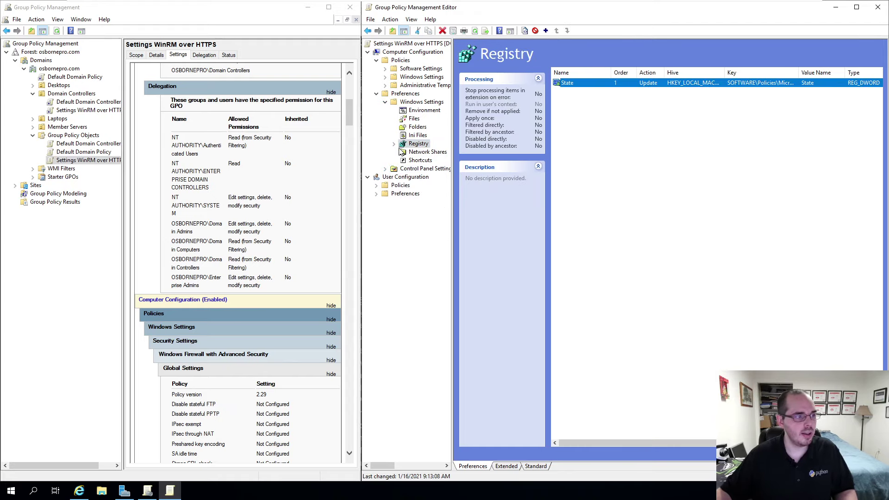
{"action": "left_click", "coordinate": [401, 145]}
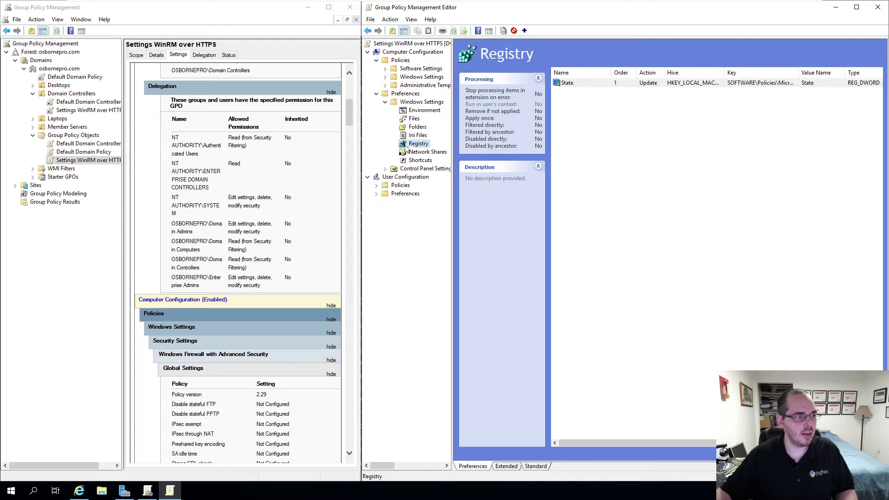
Step: Start a new registry item in the Registry preferences under Computer Configuration's Windows Settings
{"action": "left_click", "coordinate": [400, 52]}
{"action": "left_click", "coordinate": [405, 93]}
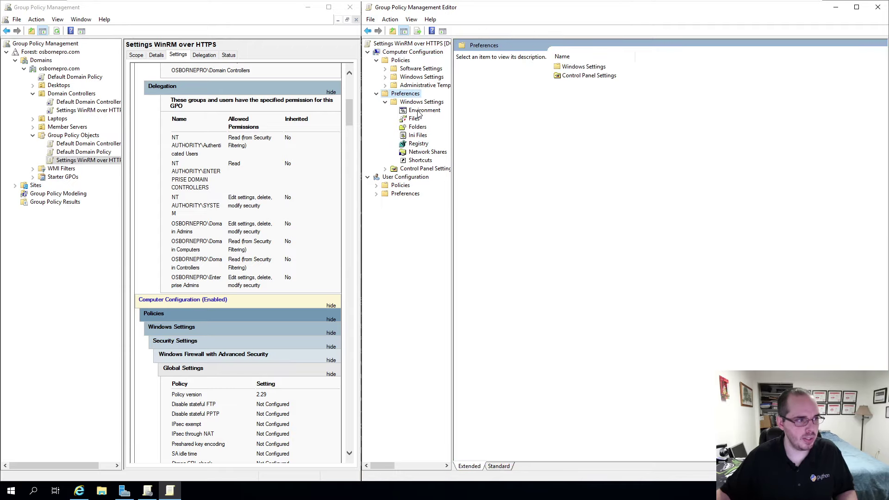
{"action": "left_click", "coordinate": [420, 103]}
{"action": "left_click", "coordinate": [420, 145]}
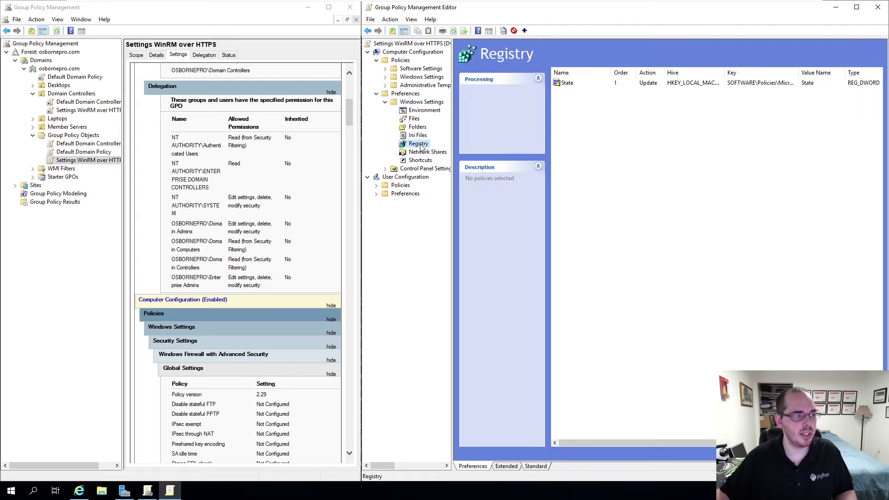
{"action": "right_click", "coordinate": [421, 147]}
{"action": "mouse_move", "coordinate": [439, 151]}
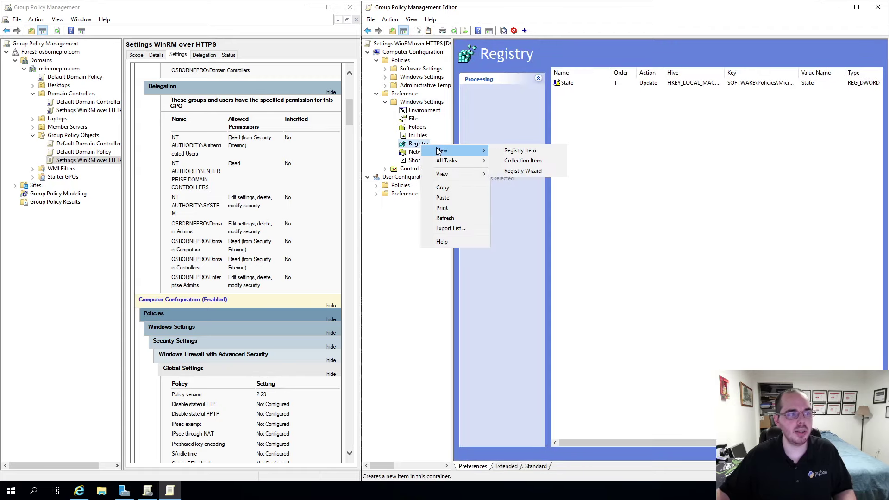
{"action": "left_click", "coordinate": [518, 152]}
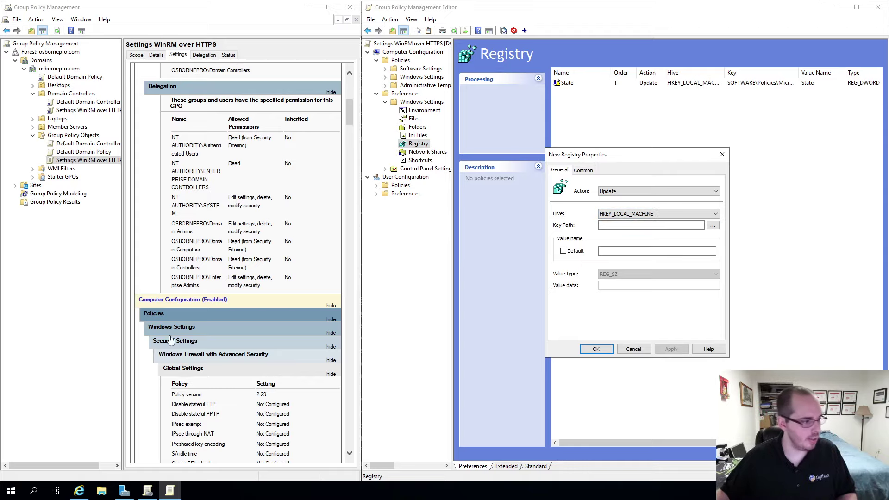
Step: Switch to the WinRM over HTTPS guide in Internet Explorer and find the registry value for Group Policy Setting 10
{"action": "left_click", "coordinate": [79, 491]}
{"action": "scroll", "coordinate": [503, 224], "scroll_direction": "down", "scroll_amount": 10}
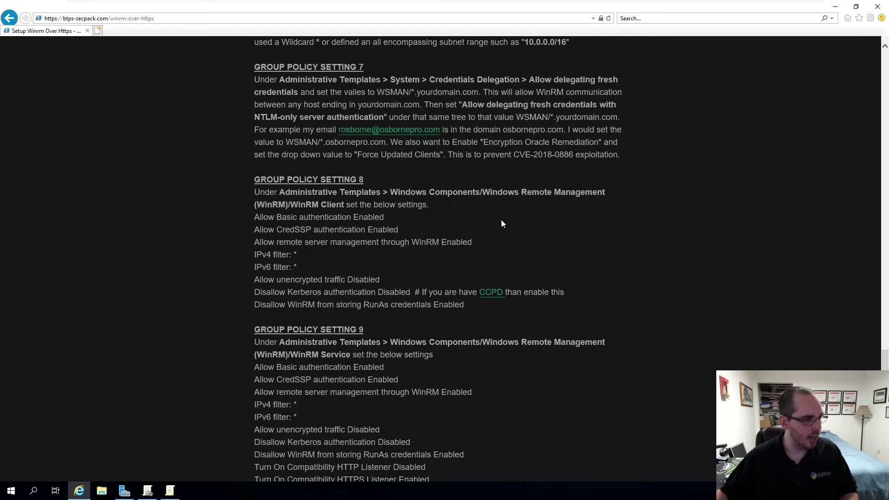
{"action": "scroll", "coordinate": [502, 220], "scroll_direction": "down", "scroll_amount": 5}
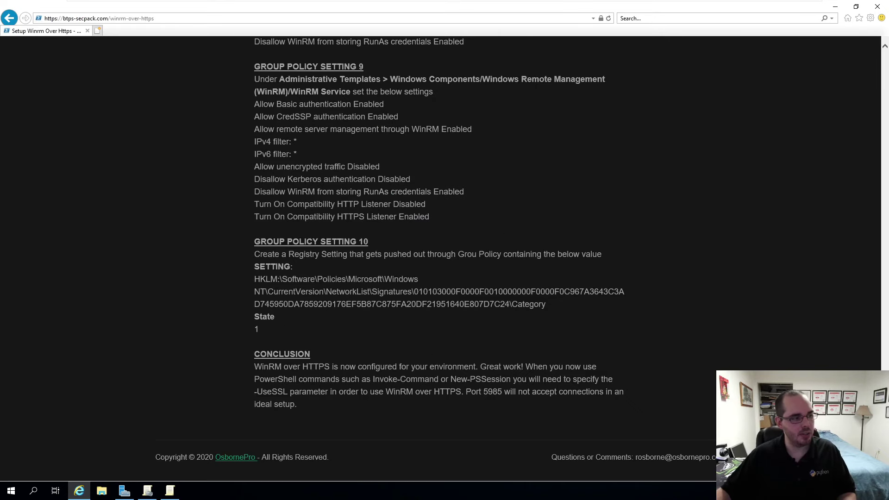
Step: Copy the Software\Policies path for Group Policy Setting 10 from the guide into the new registry item's key path in Group Policy Management Editor
{"action": "left_click_drag", "start_coordinate": [282, 278], "coordinate": [548, 303]}
{"action": "right_click", "coordinate": [537, 310]}
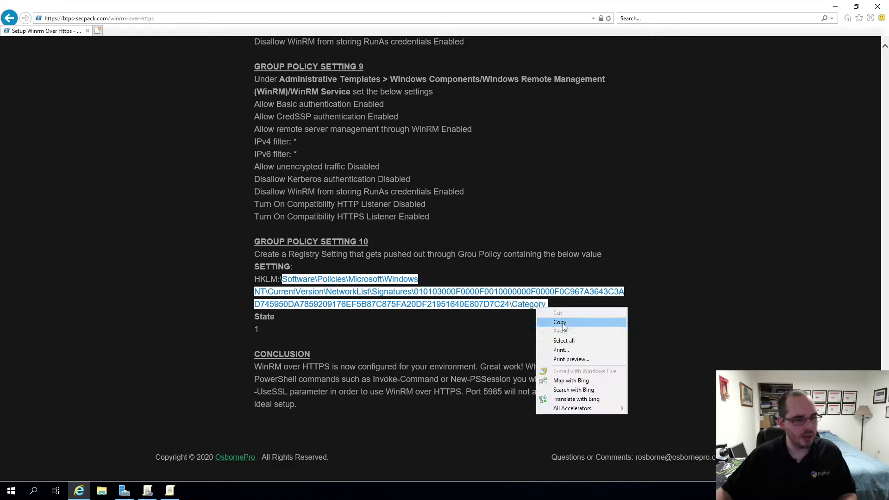
{"action": "left_click", "coordinate": [564, 324]}
{"action": "left_click", "coordinate": [835, 7]}
{"action": "left_click", "coordinate": [605, 225]}
{"action": "key", "text": "ctrl+v"}
{"action": "key", "text": "BackSpace"}
Step: Fill in the new registry item with value name State, type REG_DWORD and data 1, and discard it without saving
{"action": "left_click", "coordinate": [614, 253]}
{"action": "type", "text": "State"}
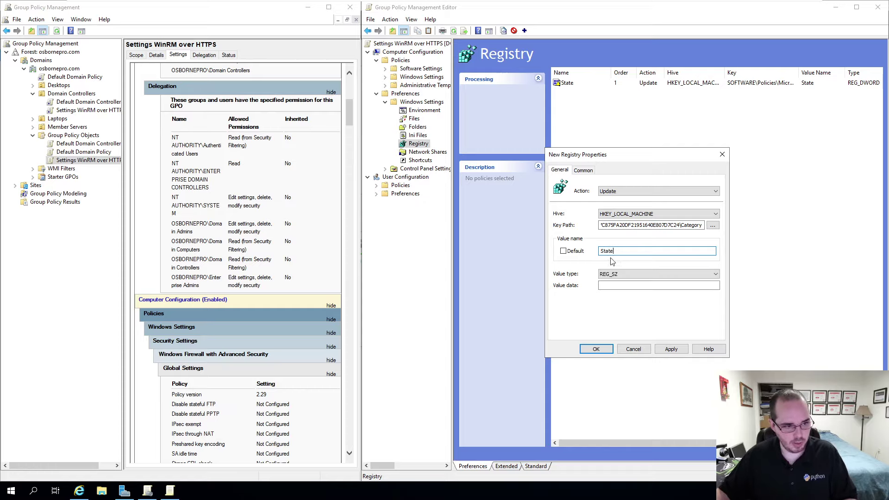
{"action": "left_click", "coordinate": [628, 275]}
{"action": "left_click", "coordinate": [615, 288]}
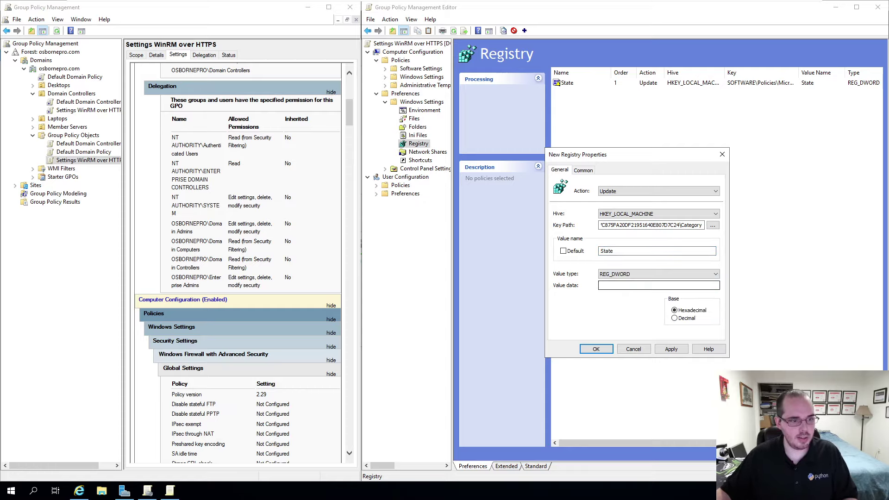
{"action": "left_click", "coordinate": [633, 285]}
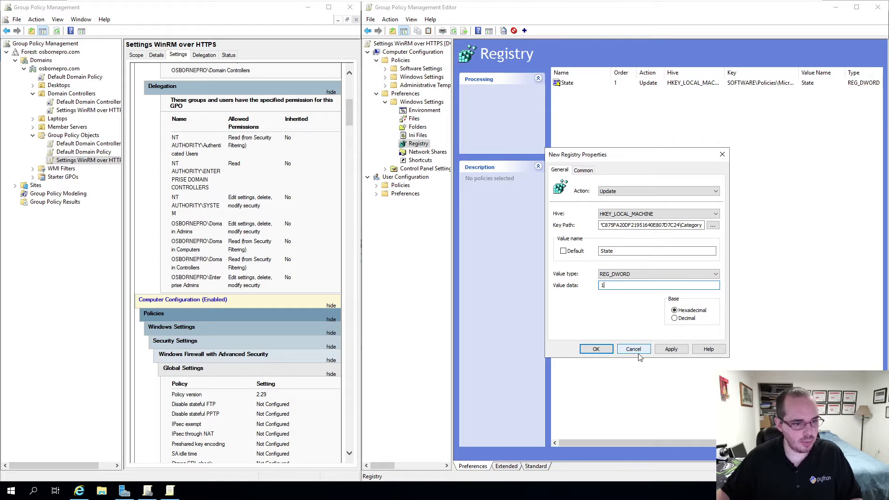
{"action": "left_click", "coordinate": [722, 155]}
Step: Review the general and common settings of the existing State registry item and close it without changes
{"action": "left_click", "coordinate": [805, 85]}
{"action": "double_click", "coordinate": [804, 83]}
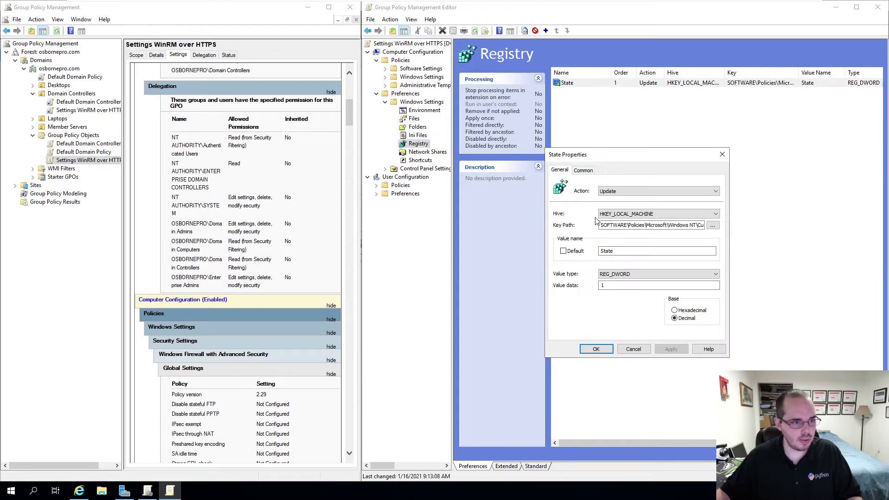
{"action": "left_click", "coordinate": [687, 318]}
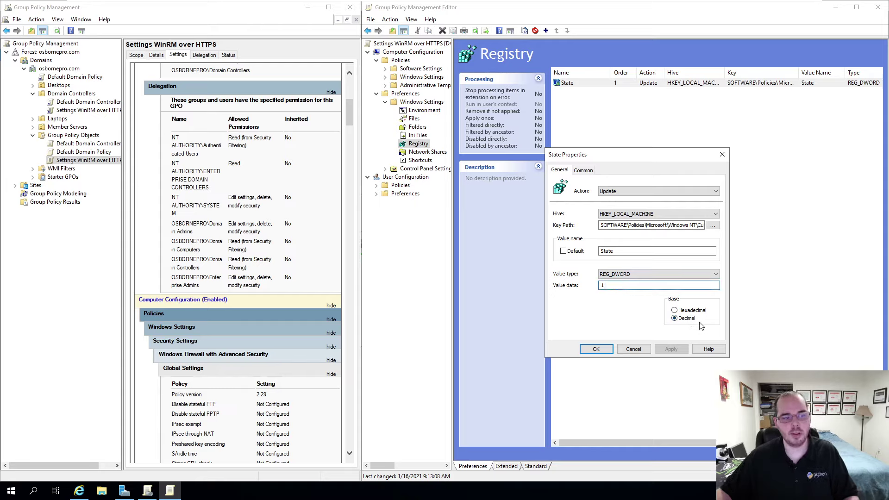
{"action": "left_click", "coordinate": [579, 171]}
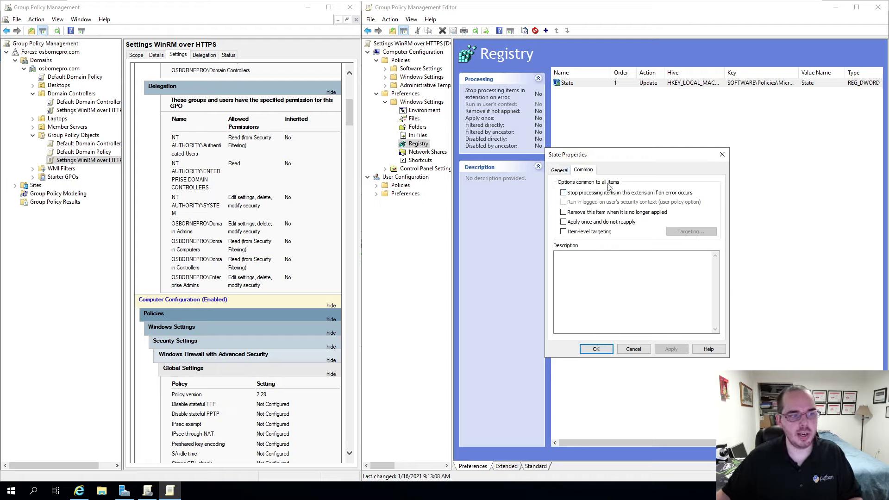
{"action": "left_click", "coordinate": [560, 170]}
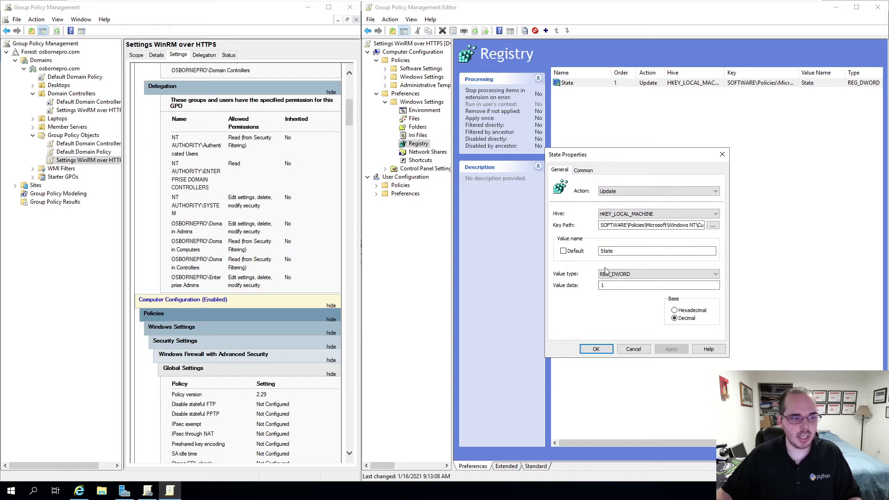
{"action": "left_click", "coordinate": [634, 350]}
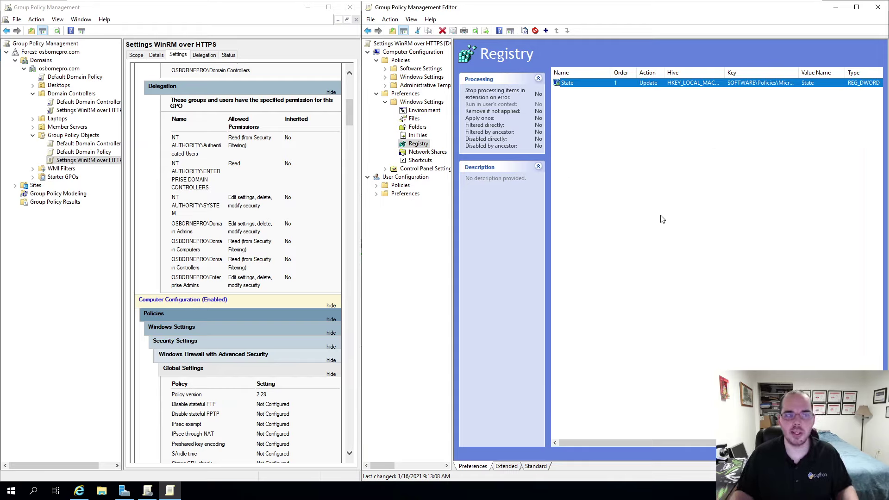
Step: Collapse the Preferences under Computer Configuration and expand Administrative Templates under Policies
{"action": "left_click", "coordinate": [385, 103]}
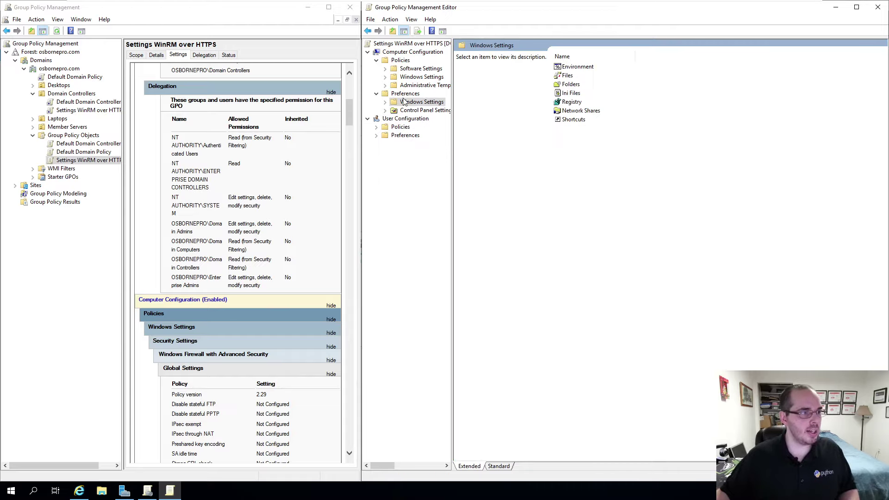
{"action": "left_click", "coordinate": [377, 94]}
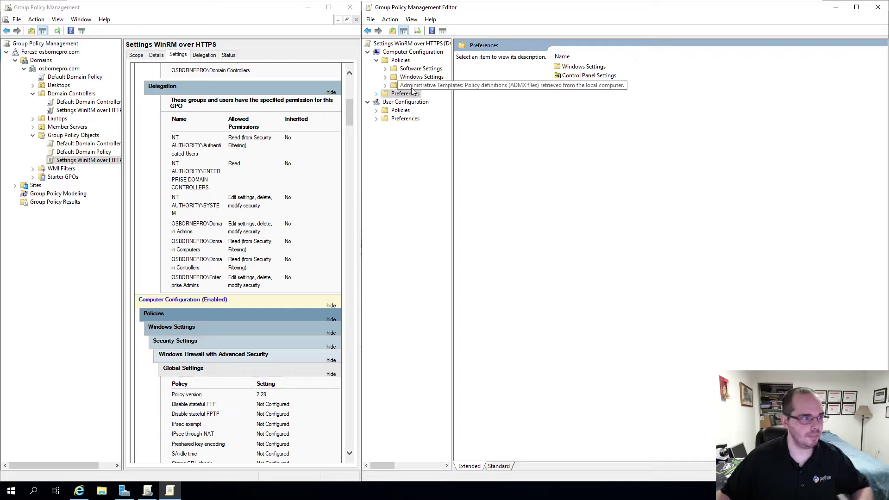
{"action": "left_click", "coordinate": [386, 85]}
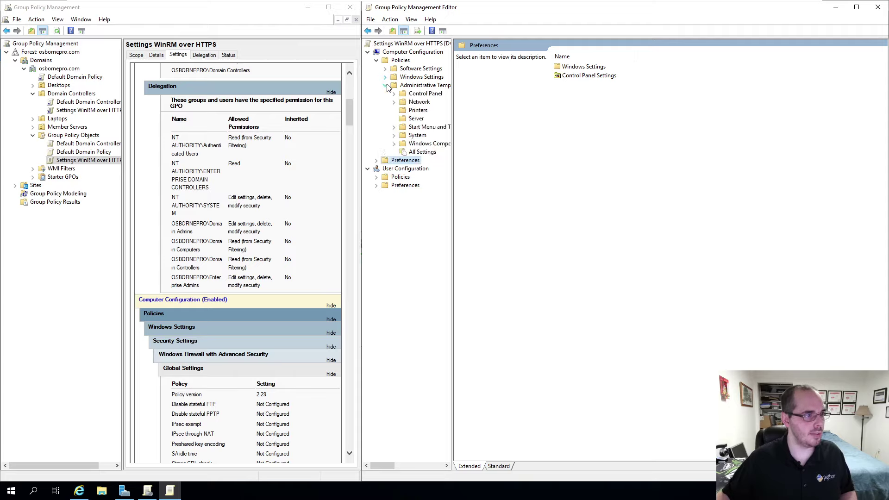
{"action": "left_click", "coordinate": [385, 78]}
{"action": "left_click", "coordinate": [386, 78]}
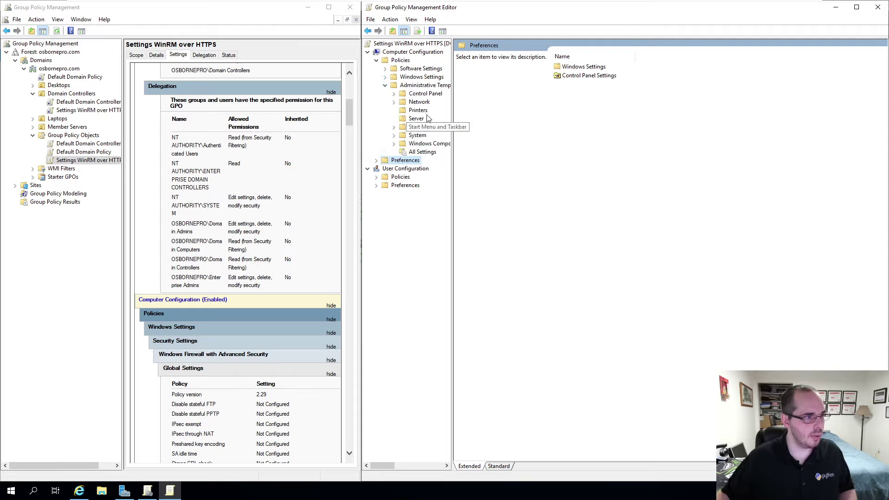
Step: Look through the Settings WinRM over HTTPS report down to the inbound firewall rules
{"action": "left_click", "coordinate": [220, 214]}
{"action": "scroll", "coordinate": [219, 214], "scroll_direction": "down", "scroll_amount": 5}
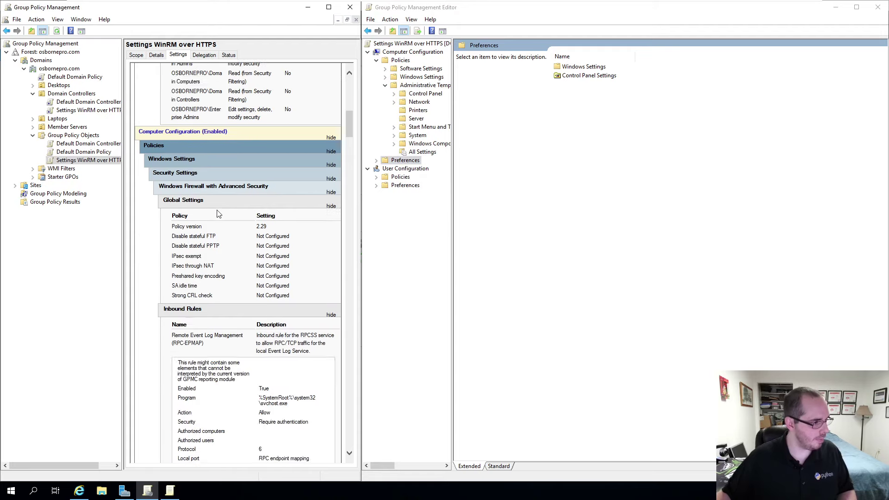
{"action": "scroll", "coordinate": [241, 111], "scroll_direction": "down", "scroll_amount": 3}
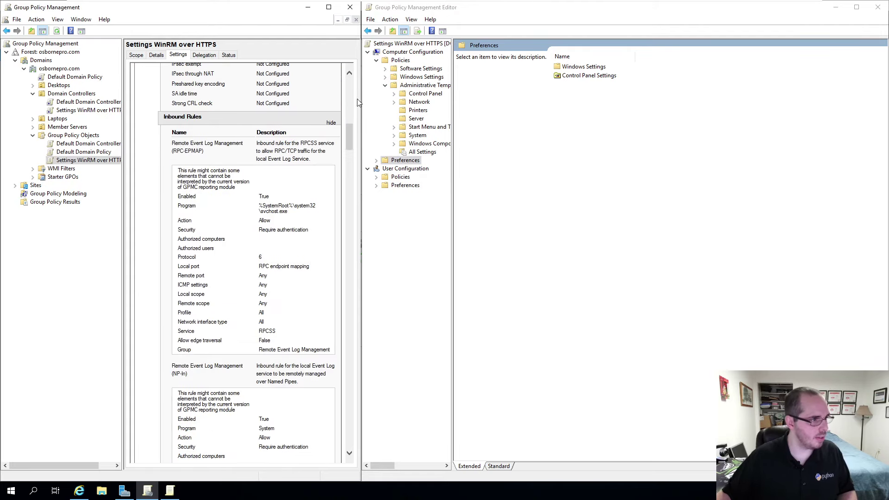
Step: Open the Windows Defender Firewall Domain Profile policies under Network Connections and view the Allow ICMP exceptions description
{"action": "left_click", "coordinate": [418, 103]}
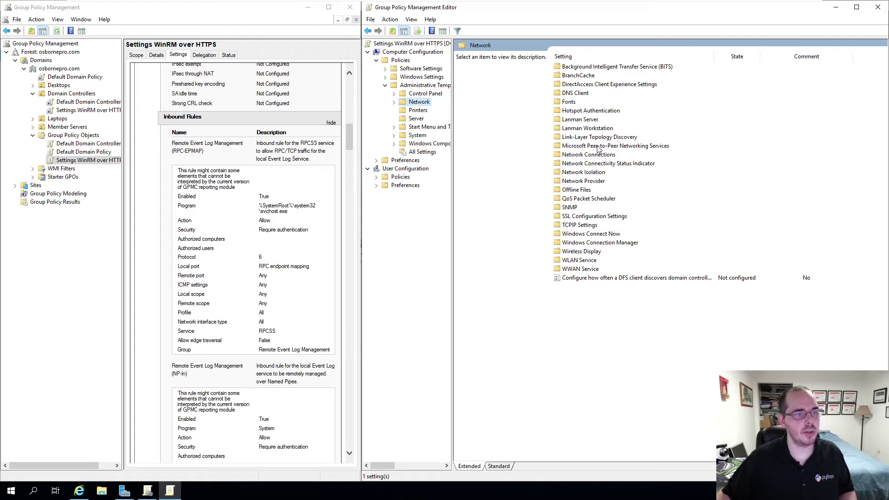
{"action": "left_click", "coordinate": [596, 156]}
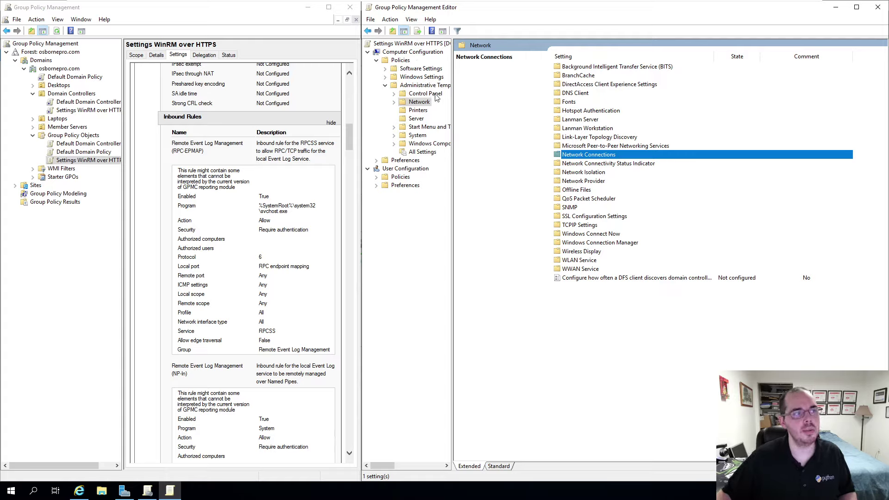
{"action": "double_click", "coordinate": [590, 158]}
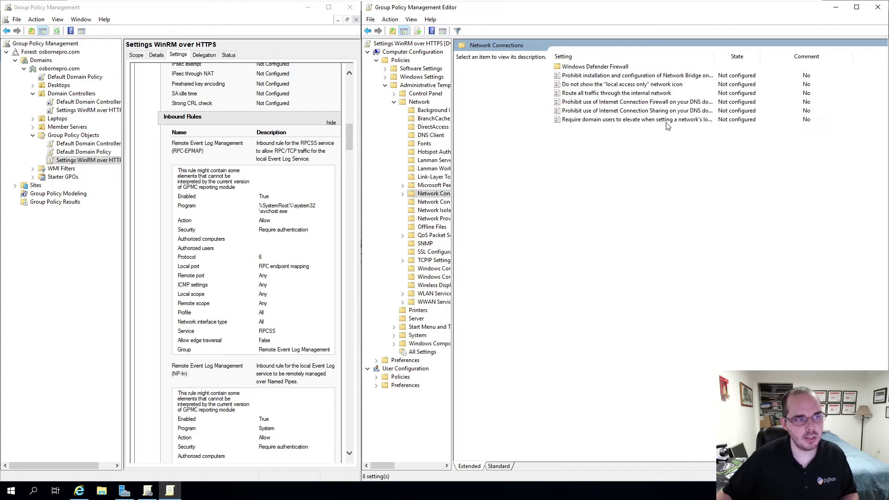
{"action": "double_click", "coordinate": [603, 67]}
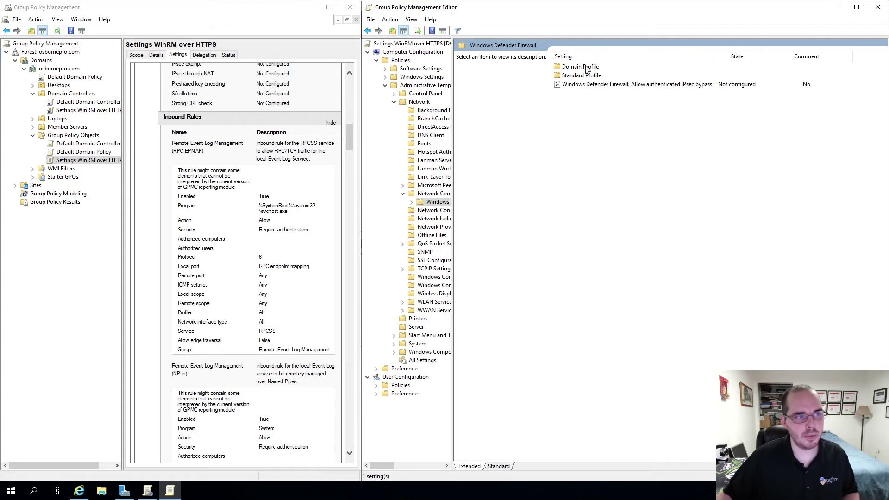
{"action": "double_click", "coordinate": [582, 68]}
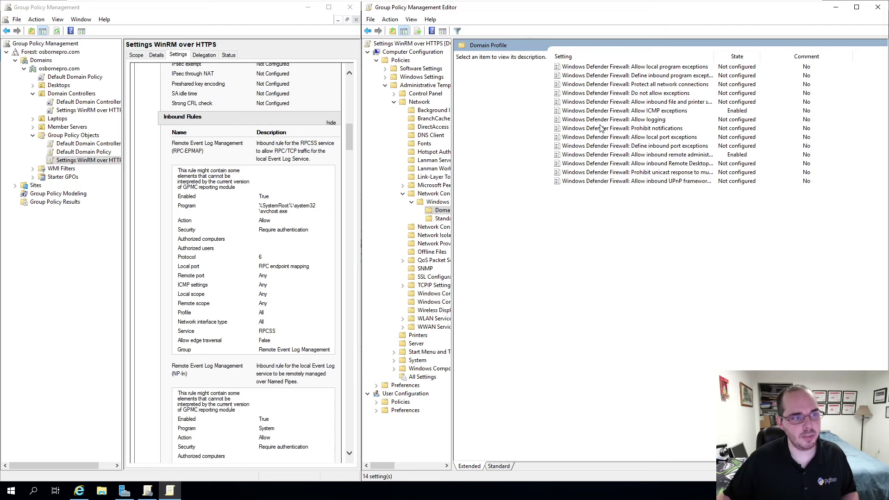
{"action": "left_click", "coordinate": [650, 112]}
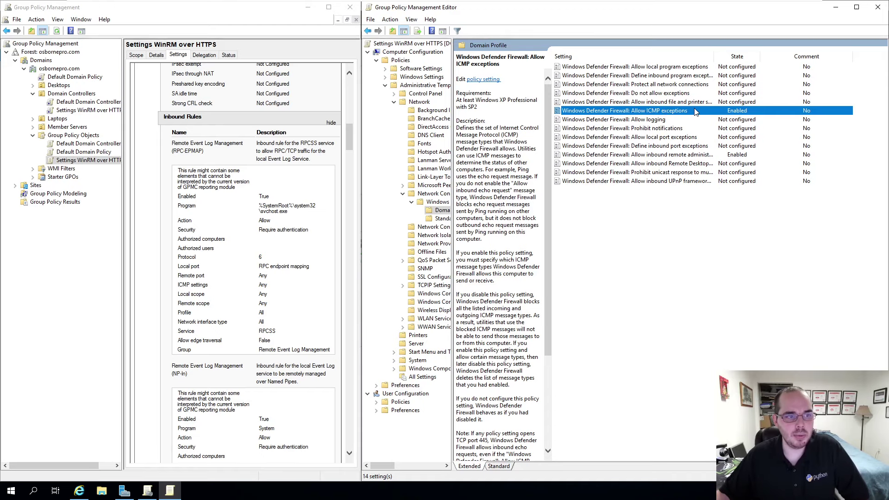
Step: Open the Allow inbound remote administration exception policy, try * as its allowed addresses with Enabled selected, and cancel the change
{"action": "left_click", "coordinate": [670, 155]}
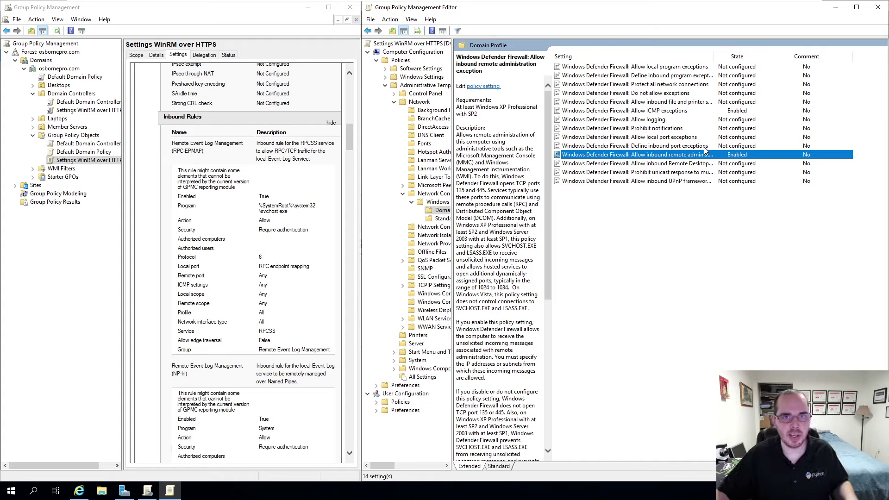
{"action": "double_click", "coordinate": [737, 156]}
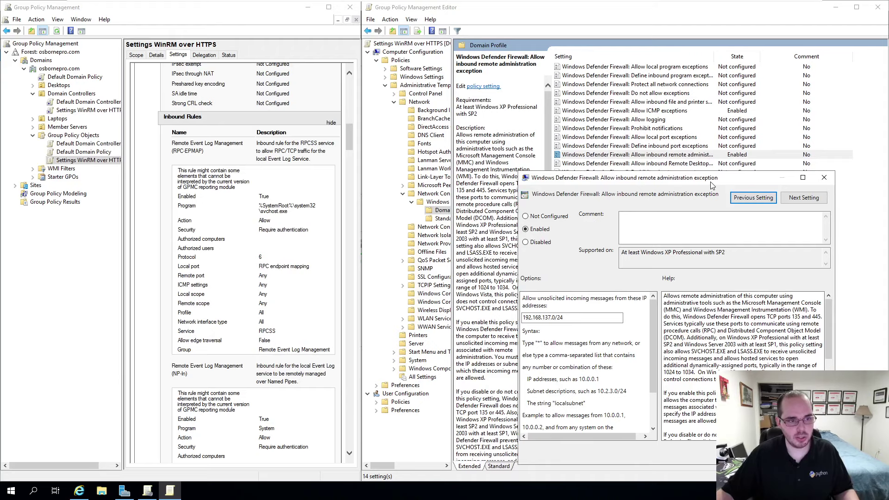
{"action": "left_click_drag", "start_coordinate": [713, 184], "coordinate": [714, 84]}
{"action": "left_click", "coordinate": [540, 130]}
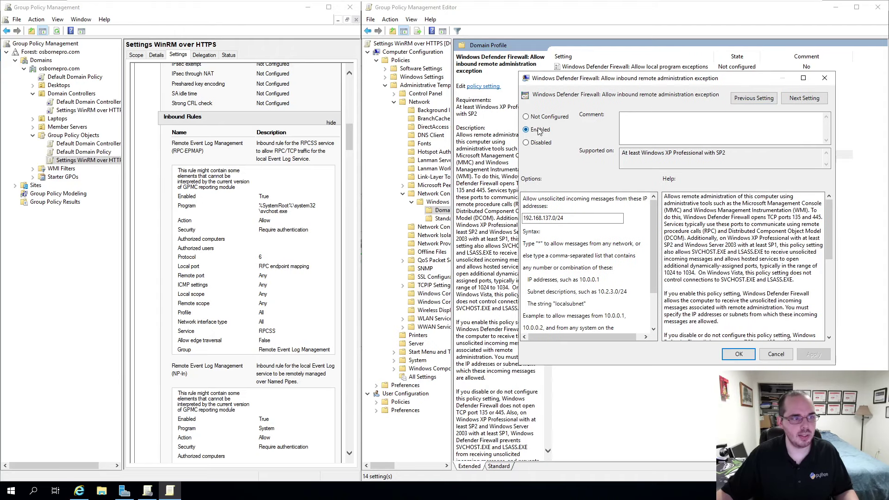
{"action": "double_click", "coordinate": [544, 218]}
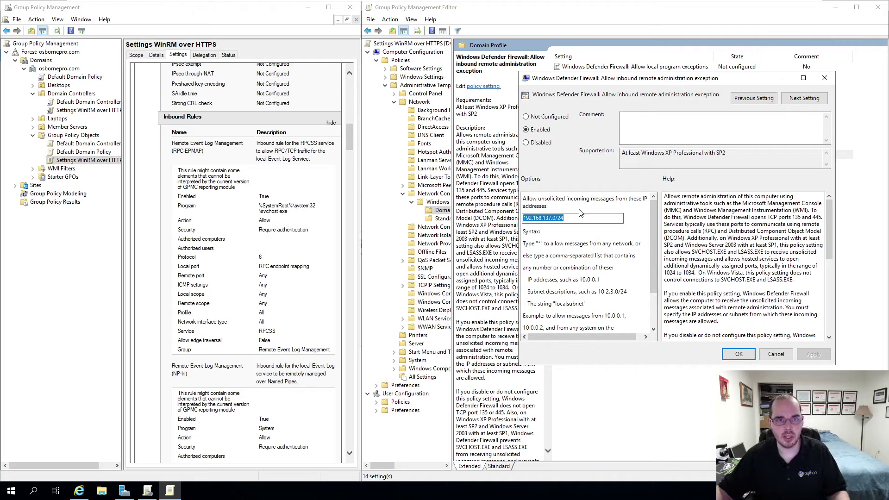
{"action": "left_click", "coordinate": [598, 216]}
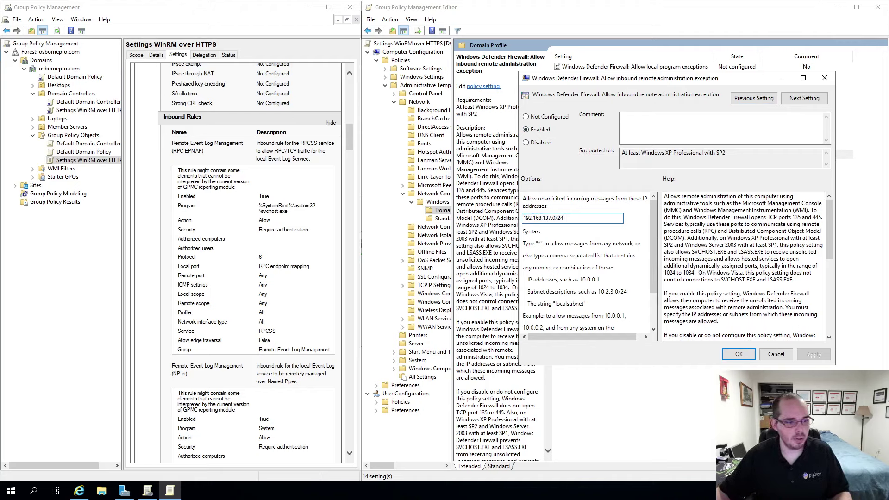
{"action": "left_click_drag", "start_coordinate": [597, 216], "coordinate": [520, 216]}
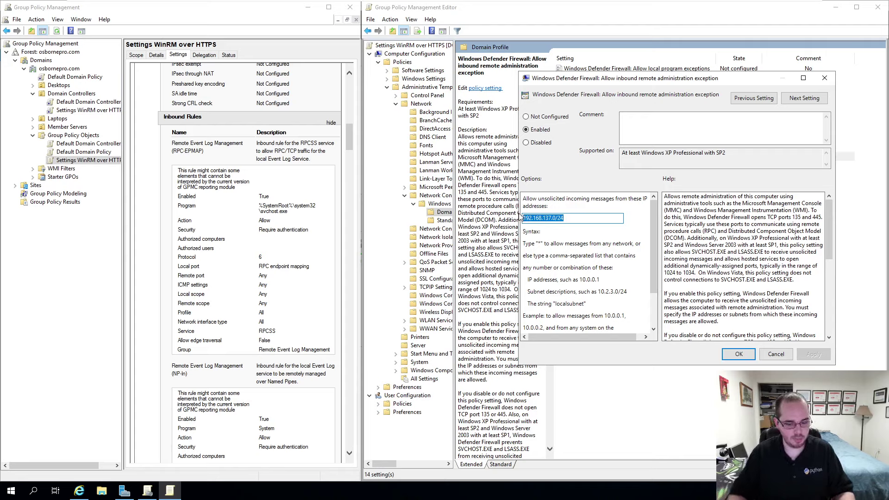
{"action": "type", "text": "*"}
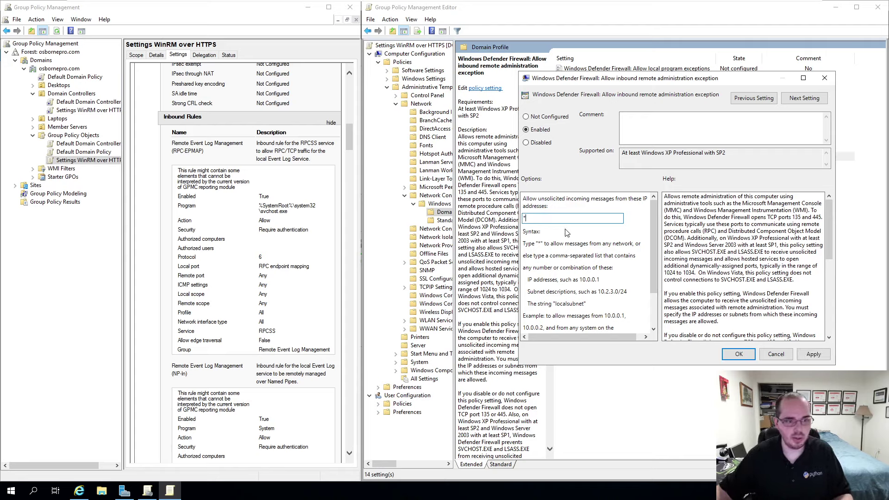
{"action": "left_click", "coordinate": [775, 355]}
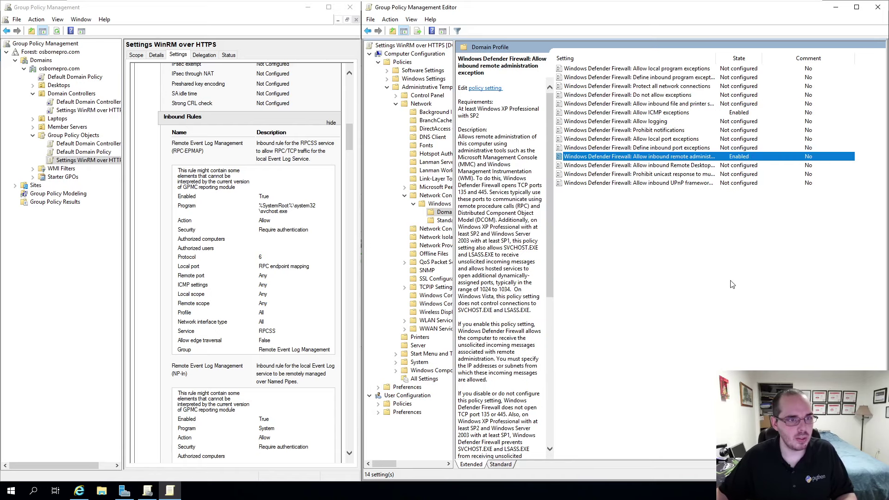
Step: Review the options of the Allow ICMP exceptions policy in the Domain Profile and close it without changes
{"action": "left_click", "coordinate": [624, 121]}
{"action": "double_click", "coordinate": [631, 113]}
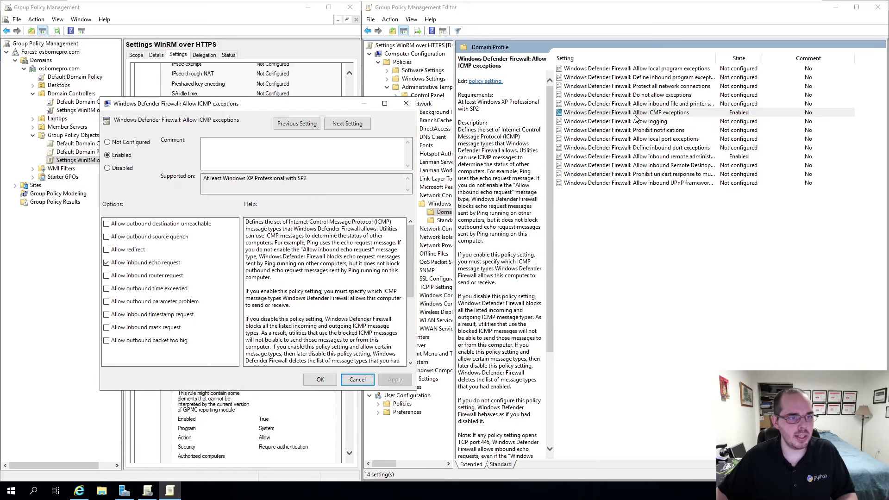
{"action": "left_click_drag", "start_coordinate": [266, 105], "coordinate": [627, 77]}
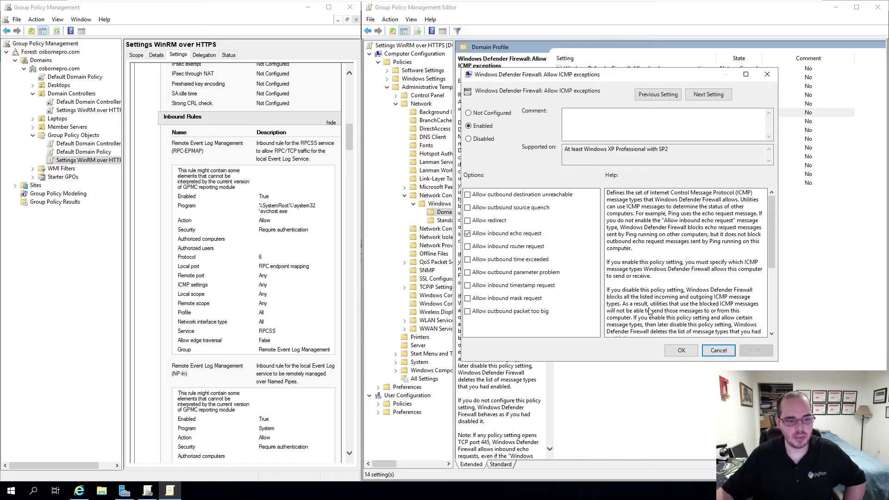
{"action": "left_click", "coordinate": [767, 75]}
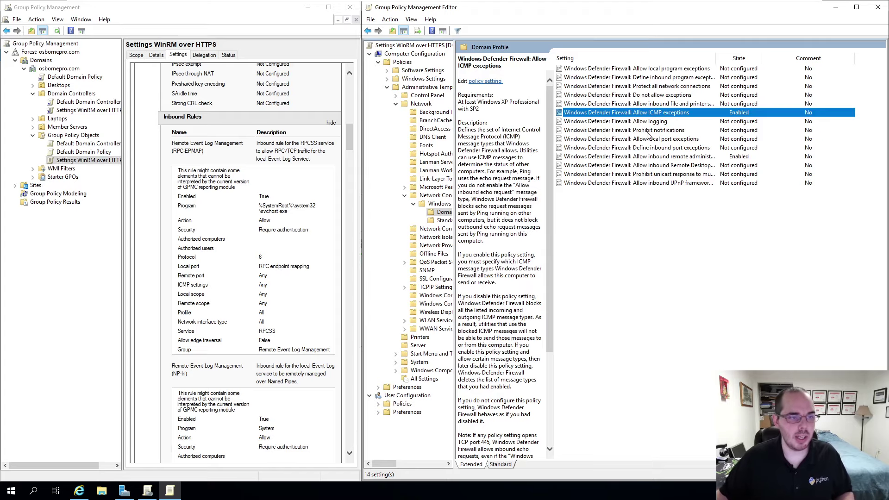
Step: Collapse Network Connections and the Network templates, and return to the Policies node under Computer Configuration
{"action": "left_click", "coordinate": [405, 196]}
{"action": "left_click", "coordinate": [399, 103]}
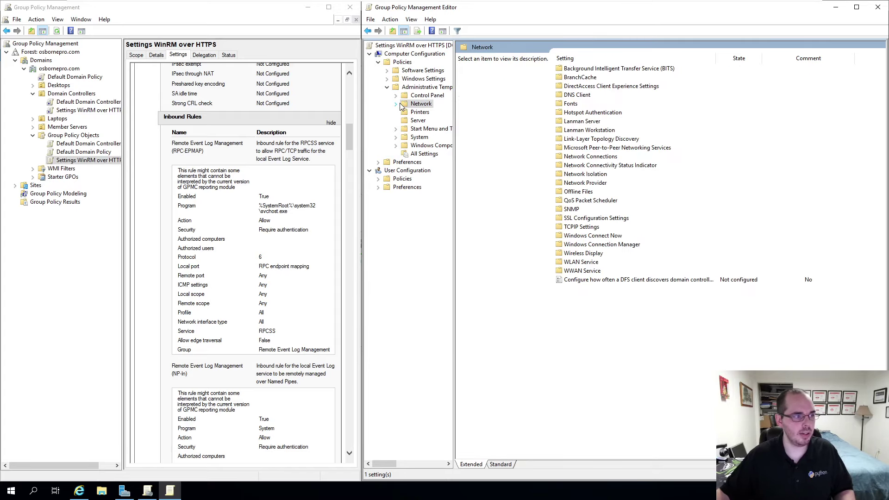
{"action": "left_click", "coordinate": [398, 55]}
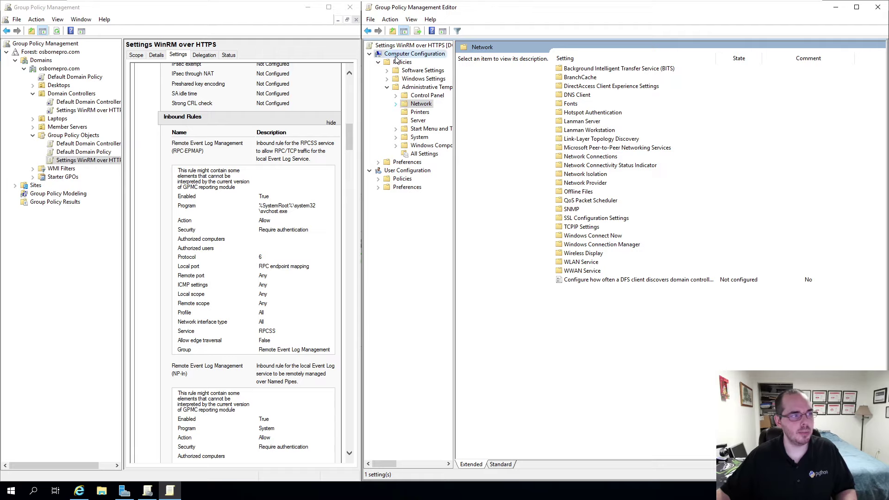
{"action": "left_click", "coordinate": [402, 64]}
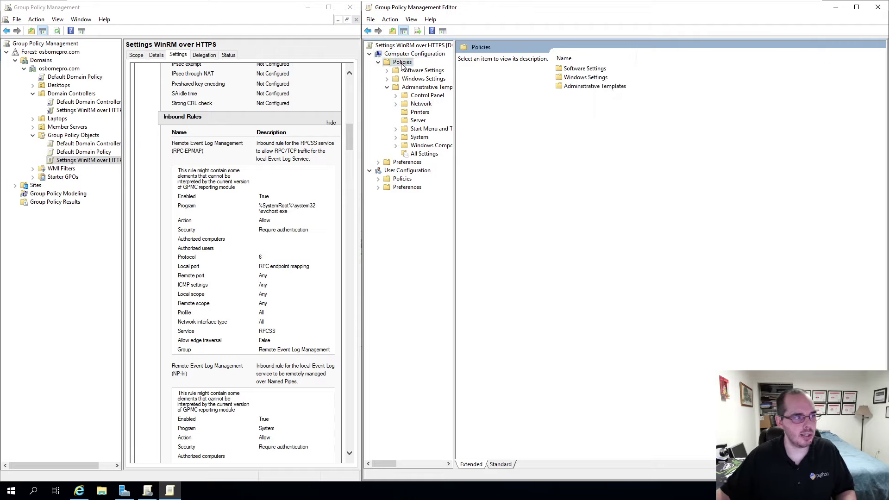
Step: Open the Credentials Delegation policies under Administrative Templates > System, review the Encryption Oracle Remediation policy's protection level, and close it without changes
{"action": "left_click", "coordinate": [423, 88]}
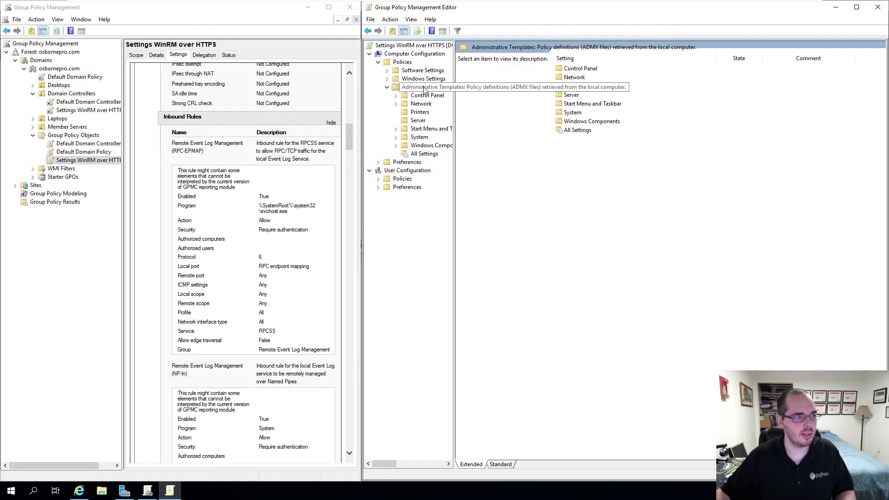
{"action": "left_click", "coordinate": [420, 137]}
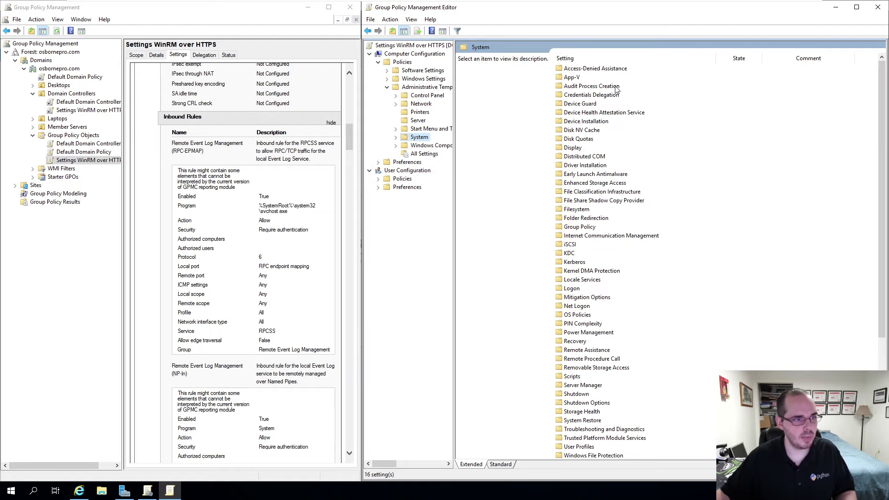
{"action": "double_click", "coordinate": [593, 95]}
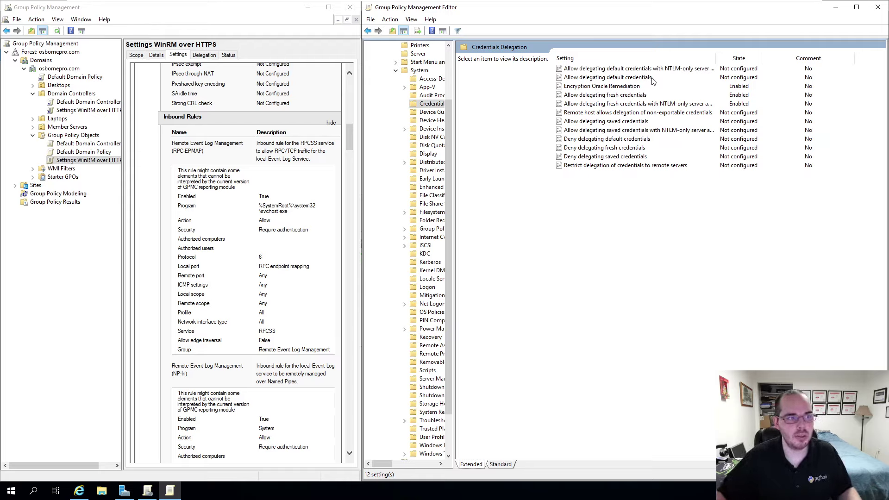
{"action": "double_click", "coordinate": [573, 87]}
{"action": "left_click_drag", "start_coordinate": [287, 119], "coordinate": [644, 115]}
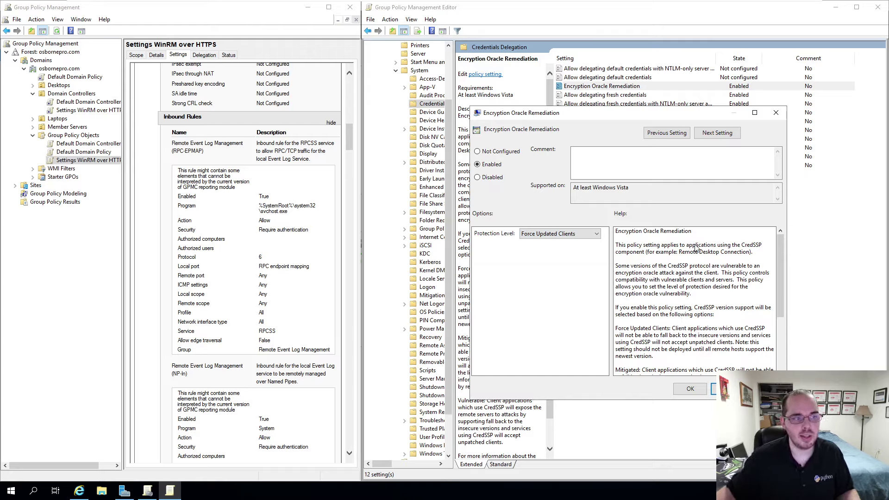
{"action": "left_click", "coordinate": [782, 118]}
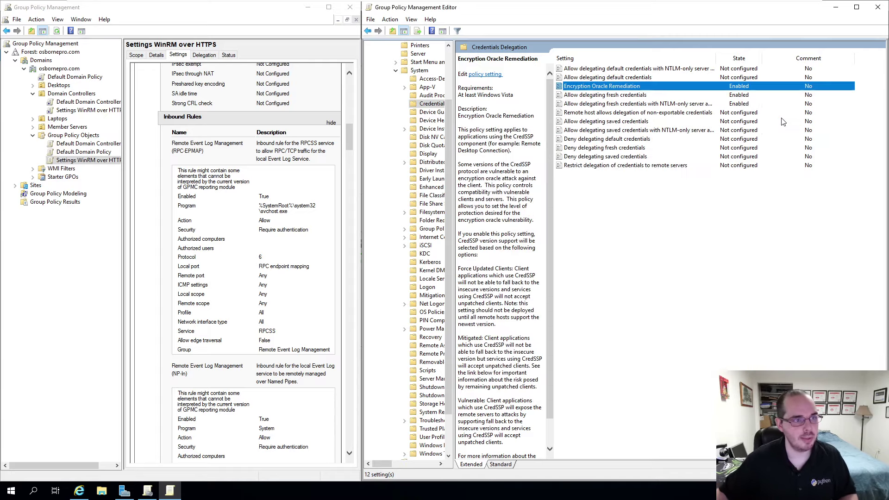
Step: Open the Allow delegating fresh credentials policy, keep it Enabled, and show its list of servers
{"action": "double_click", "coordinate": [595, 96]}
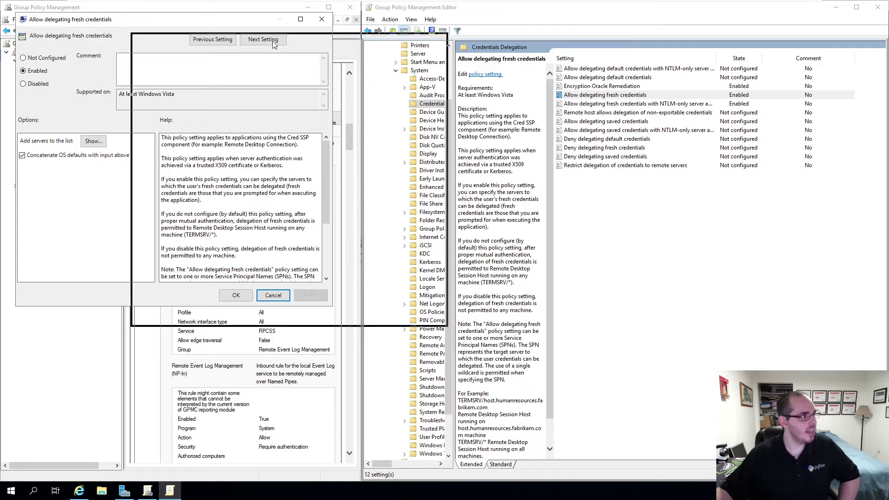
{"action": "left_click_drag", "start_coordinate": [159, 24], "coordinate": [574, 38]}
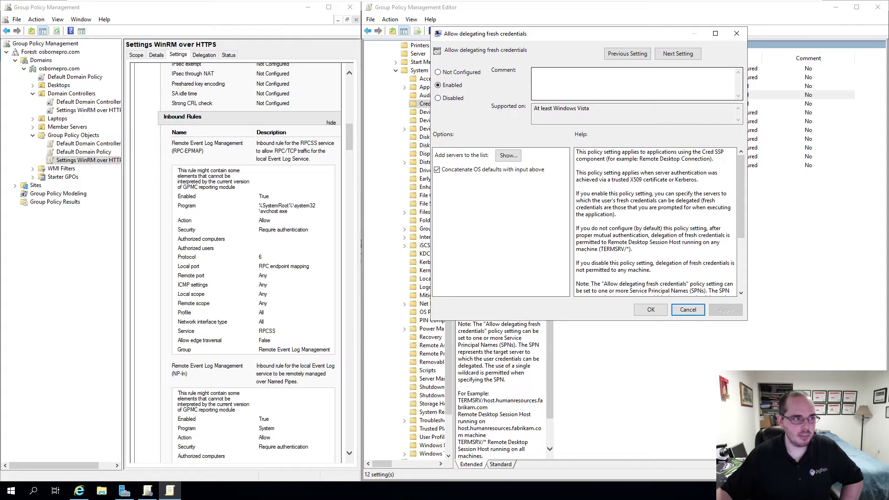
{"action": "left_click", "coordinate": [439, 85]}
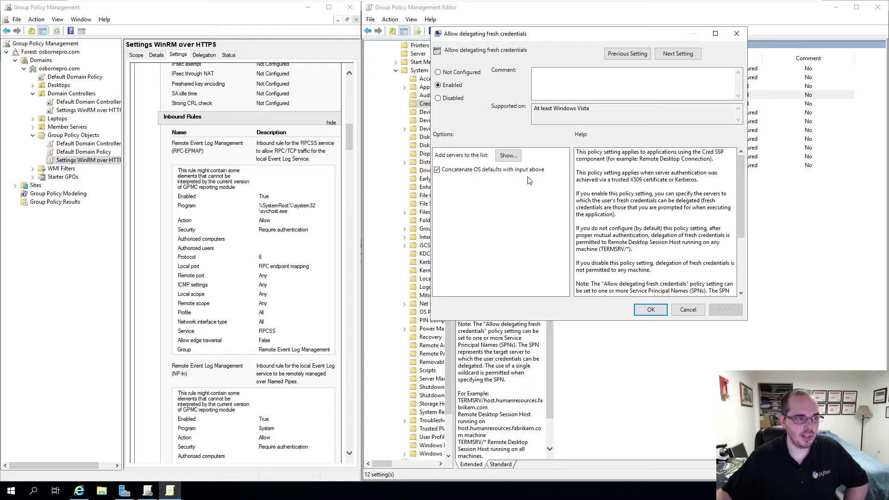
{"action": "left_click", "coordinate": [508, 156]}
{"action": "left_click_drag", "start_coordinate": [114, 35], "coordinate": [492, 68]}
Step: Examine the WSMAN server entry in the Allow delegating fresh credentials list, and close the list and policy without changes
{"action": "left_click", "coordinate": [437, 107]}
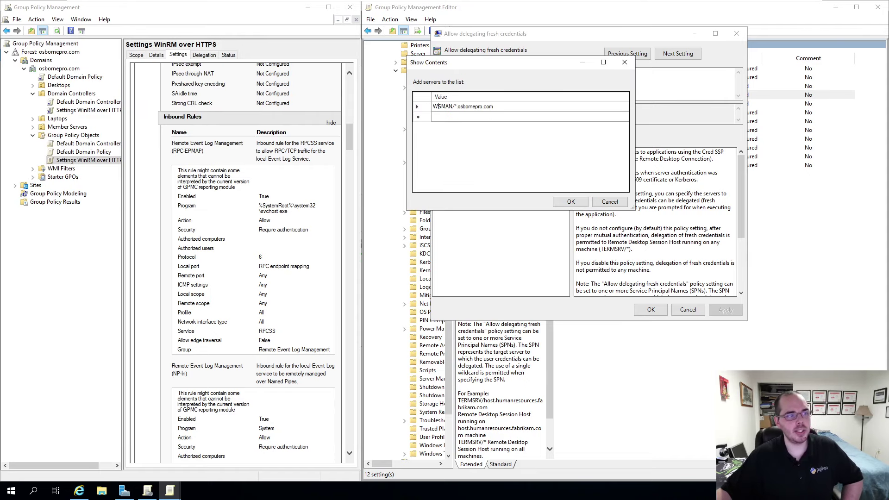
{"action": "left_click_drag", "start_coordinate": [454, 107], "coordinate": [471, 106]}
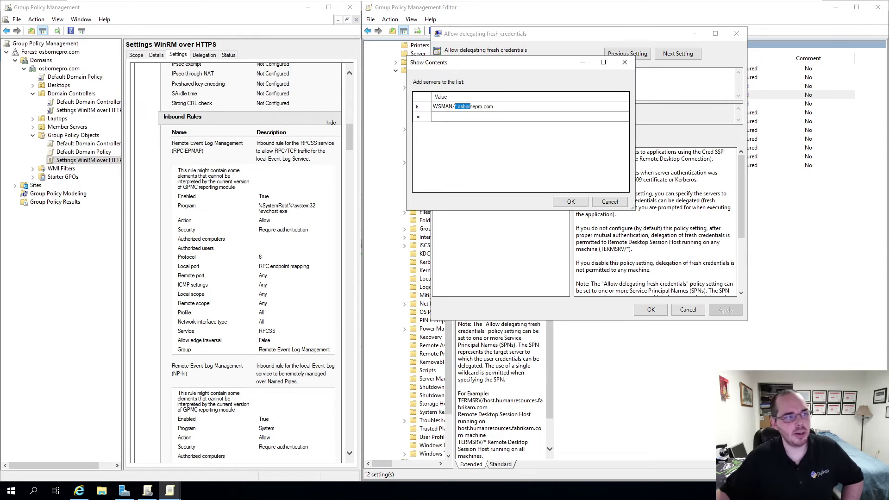
{"action": "left_click", "coordinate": [494, 106]}
{"action": "left_click_drag", "start_coordinate": [528, 69], "coordinate": [462, 56]}
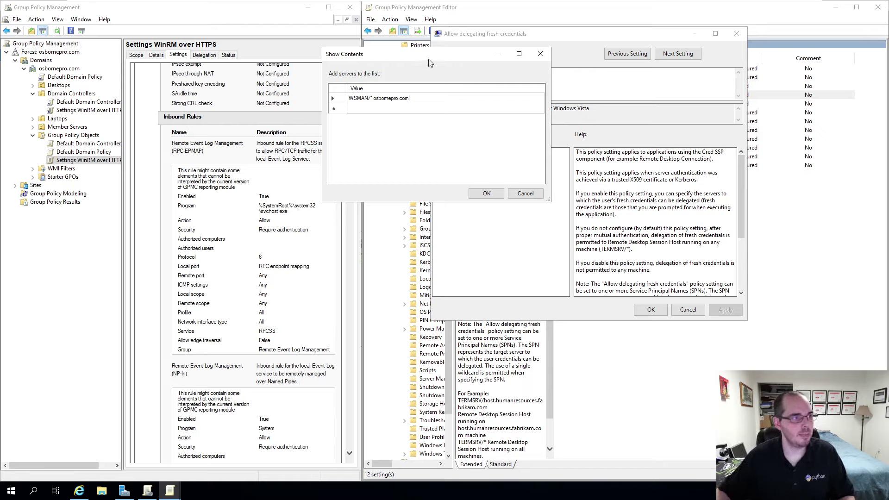
{"action": "left_click_drag", "start_coordinate": [429, 58], "coordinate": [432, 71]}
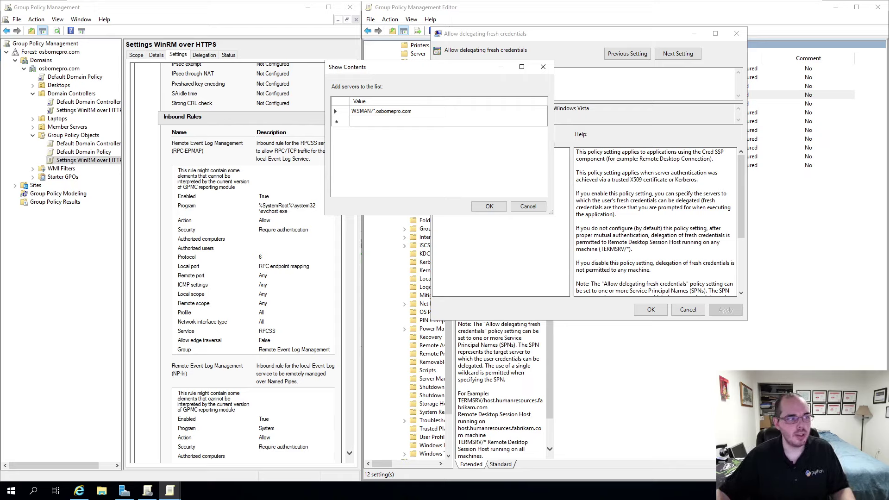
{"action": "left_click_drag", "start_coordinate": [431, 75], "coordinate": [488, 79]}
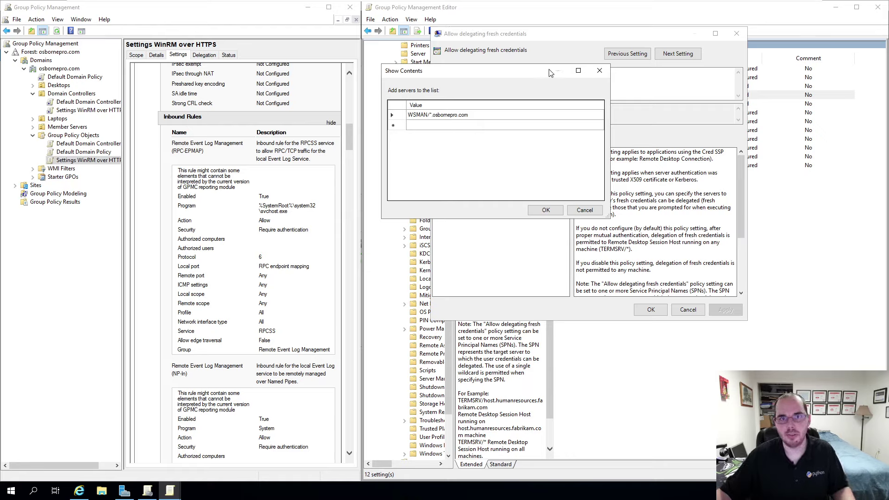
{"action": "left_click", "coordinate": [599, 71]}
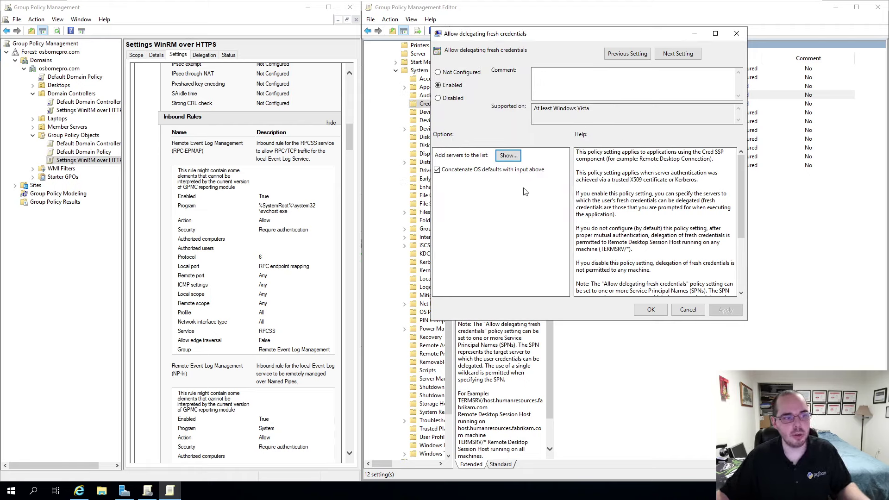
{"action": "left_click", "coordinate": [742, 34]}
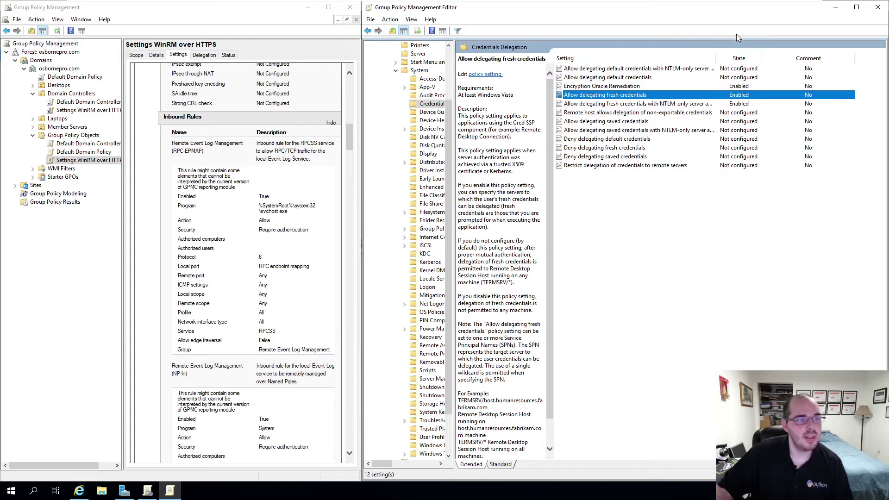
Step: Review the server list of the Allow delegating fresh credentials with NTLM-only server authentication policy and close it without changes
{"action": "double_click", "coordinate": [620, 105]}
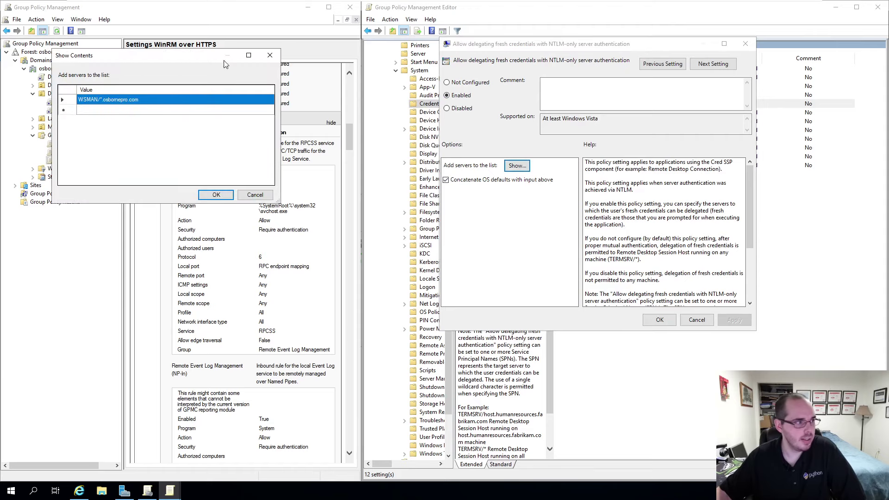
{"action": "left_click", "coordinate": [514, 167]}
{"action": "left_click_drag", "start_coordinate": [183, 58], "coordinate": [545, 67]}
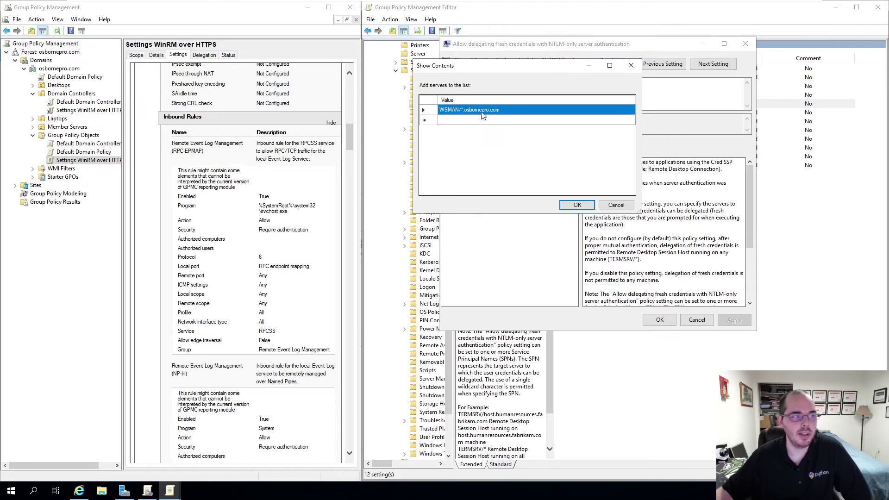
{"action": "left_click", "coordinate": [640, 68]}
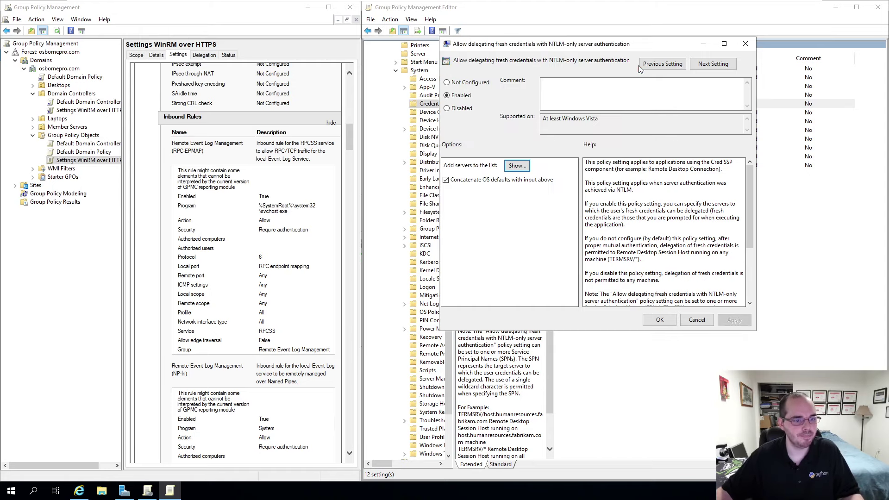
{"action": "left_click", "coordinate": [741, 47]}
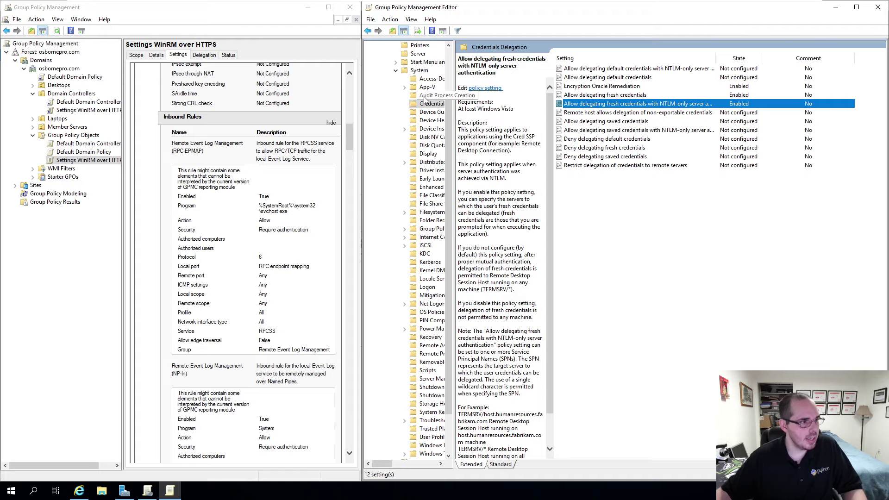
Step: Collapse the System templates and open the WinRM Service policies under Windows Components > Windows Remote Management (WinRM)
{"action": "left_click", "coordinate": [395, 72]}
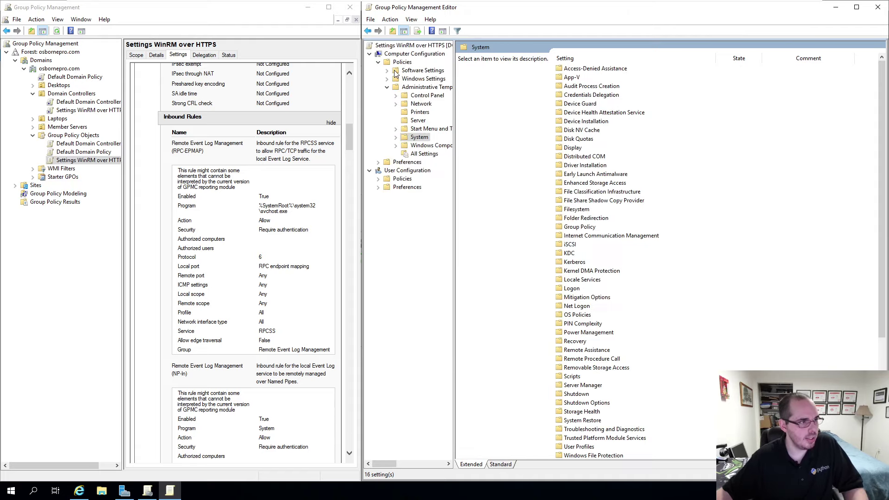
{"action": "left_click", "coordinate": [427, 147]}
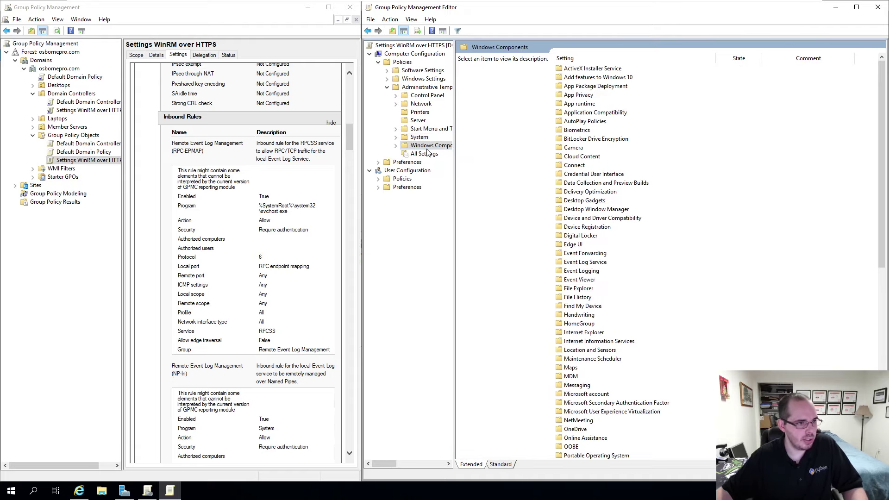
{"action": "scroll", "coordinate": [596, 202], "scroll_direction": "down", "scroll_amount": 13}
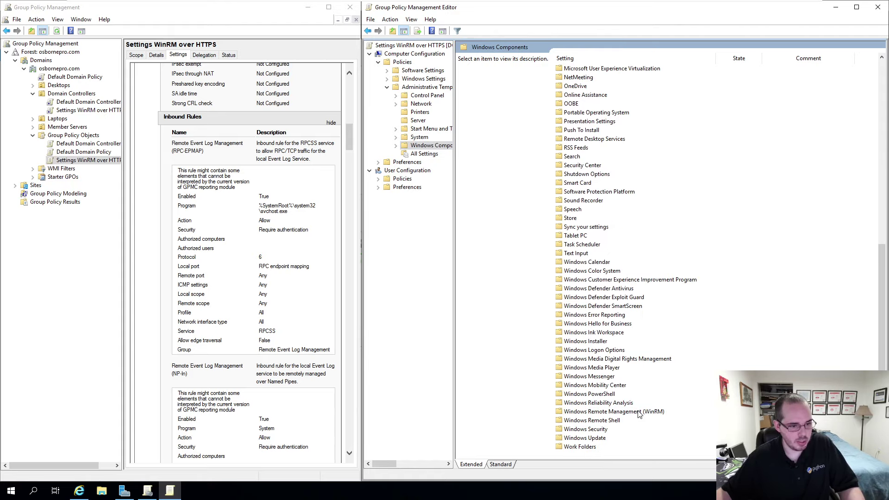
{"action": "double_click", "coordinate": [639, 414]}
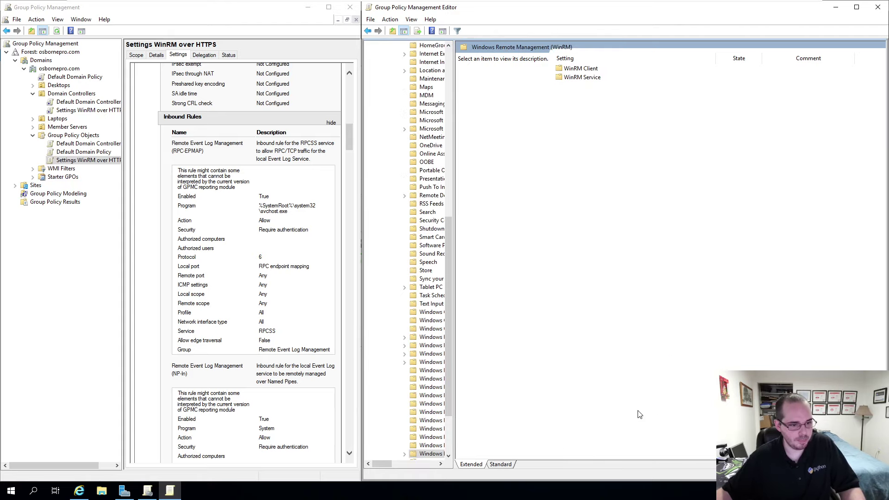
{"action": "double_click", "coordinate": [582, 77]}
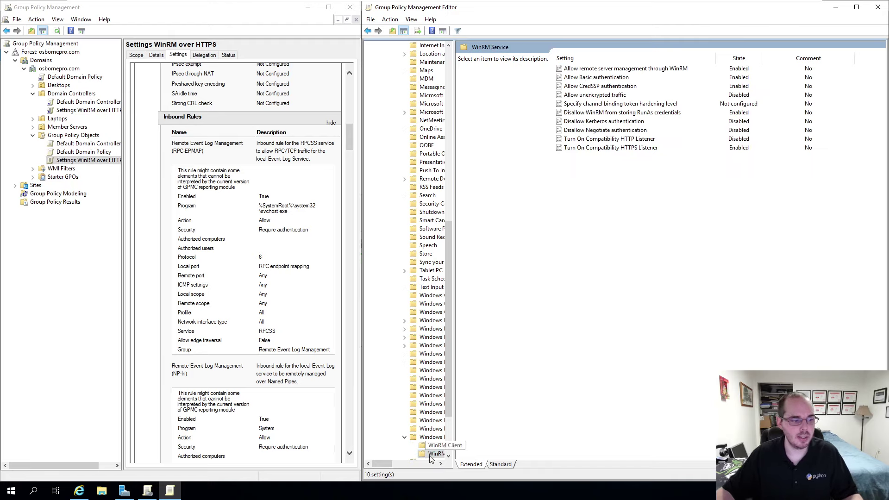
Step: Look over the WinRM Client policies, return to the Windows Remote Management (WinRM) folder, and reopen WinRM Client from there
{"action": "left_click", "coordinate": [434, 446]}
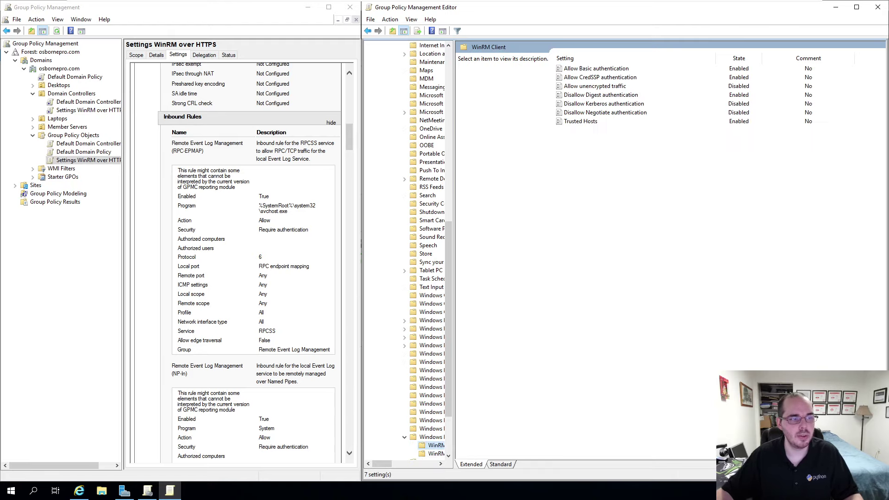
{"action": "left_click", "coordinate": [431, 437]}
{"action": "left_click", "coordinate": [590, 80]}
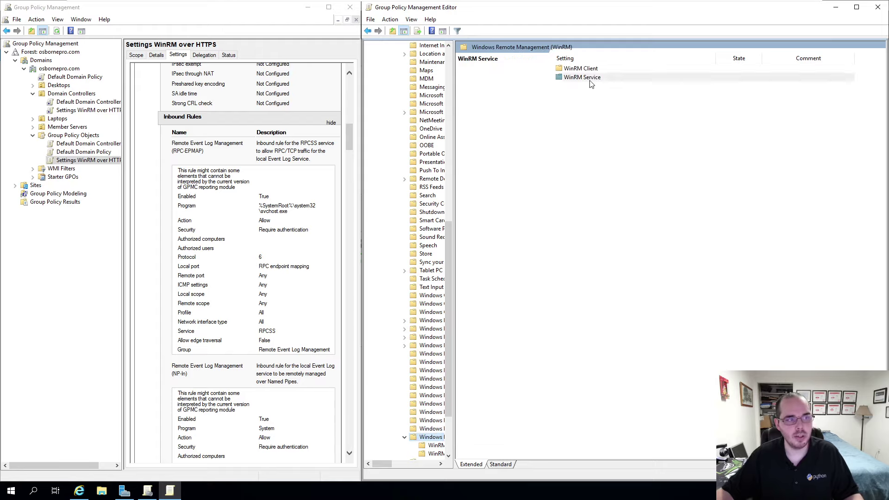
{"action": "left_click", "coordinate": [593, 82]}
{"action": "left_click", "coordinate": [591, 70]}
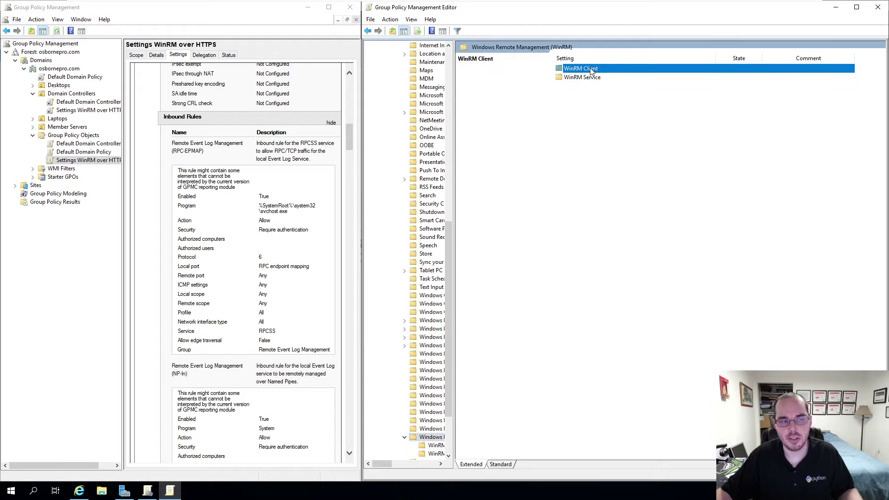
{"action": "double_click", "coordinate": [594, 71]}
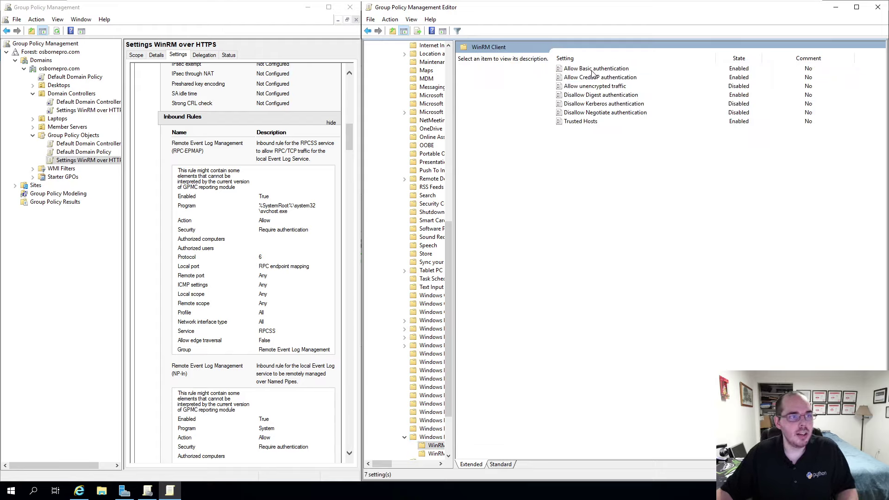
Step: Review the descriptions of the WinRM Client policies Allow Basic authentication, Allow CredSSP authentication and Allow unencrypted traffic
{"action": "left_click", "coordinate": [589, 71]}
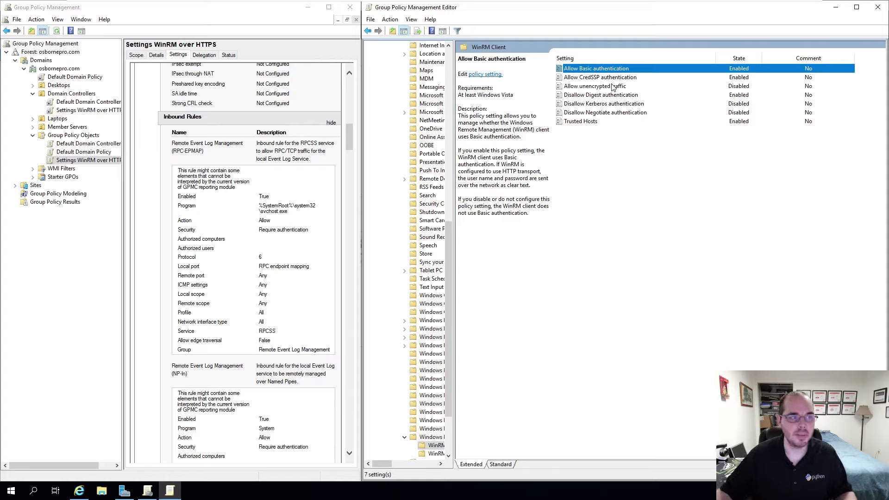
{"action": "left_click", "coordinate": [583, 77]}
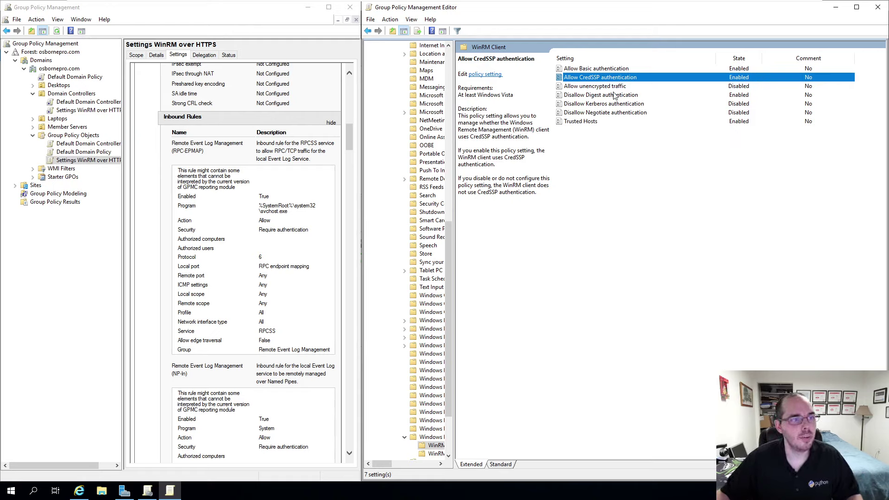
{"action": "left_click", "coordinate": [597, 86]}
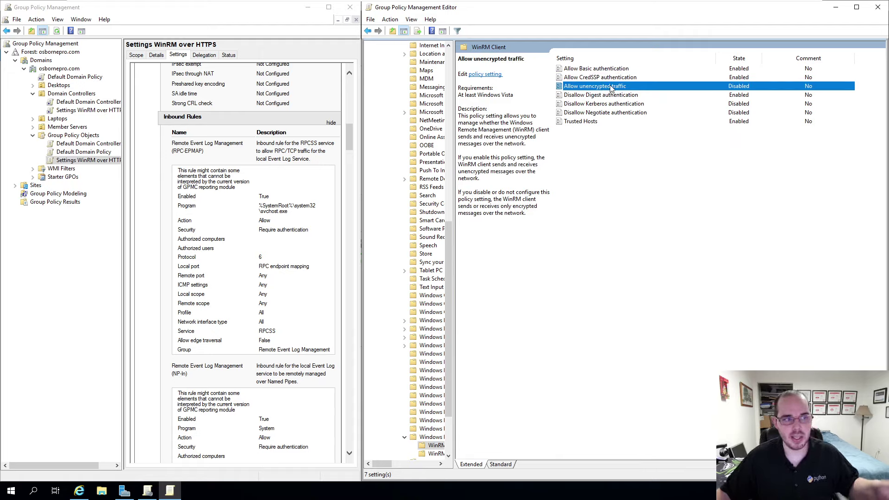
{"action": "left_click", "coordinate": [613, 78]}
{"action": "left_click", "coordinate": [578, 88]}
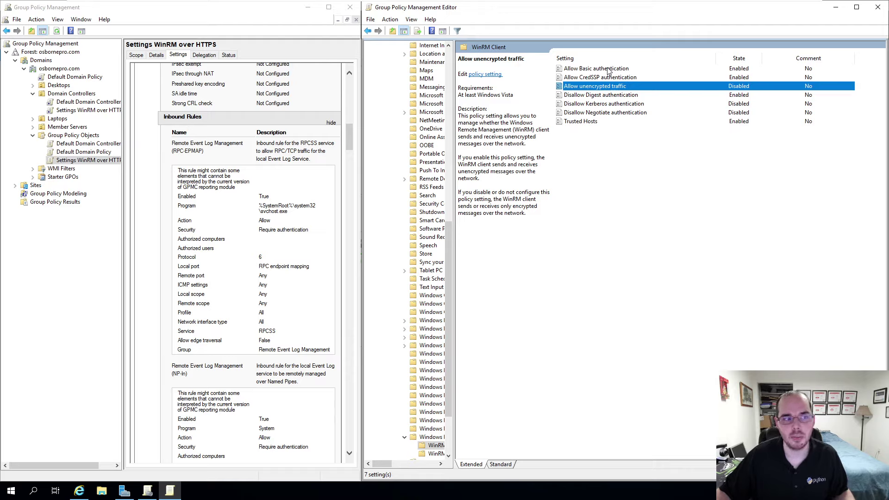
Step: Set the WinRM Client policy Disallow Digest authentication to Disabled
{"action": "left_click", "coordinate": [611, 95]}
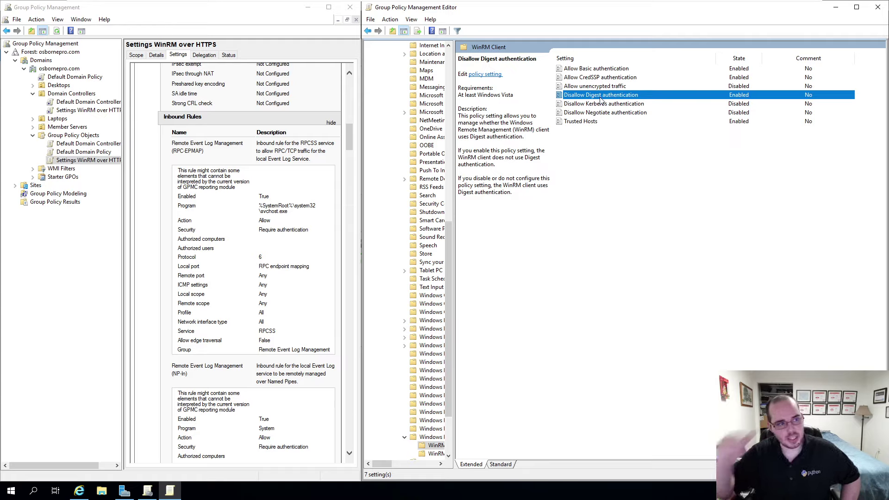
{"action": "double_click", "coordinate": [621, 97]}
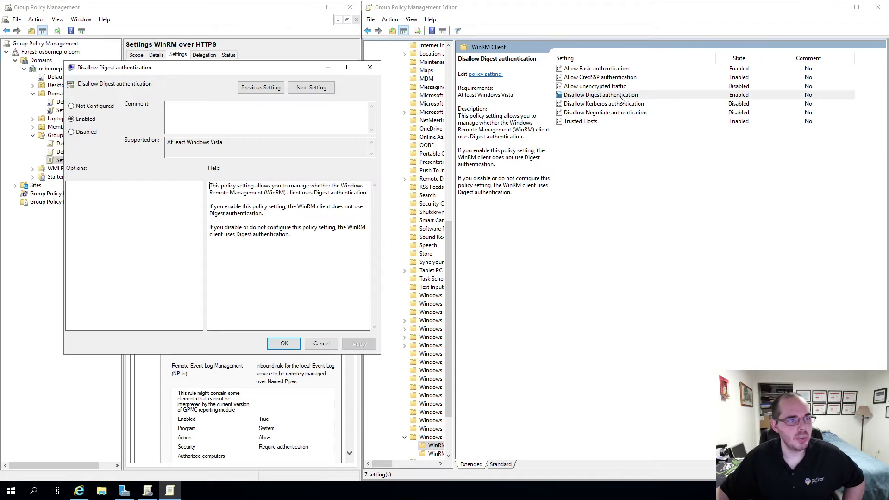
{"action": "left_click", "coordinate": [81, 132]}
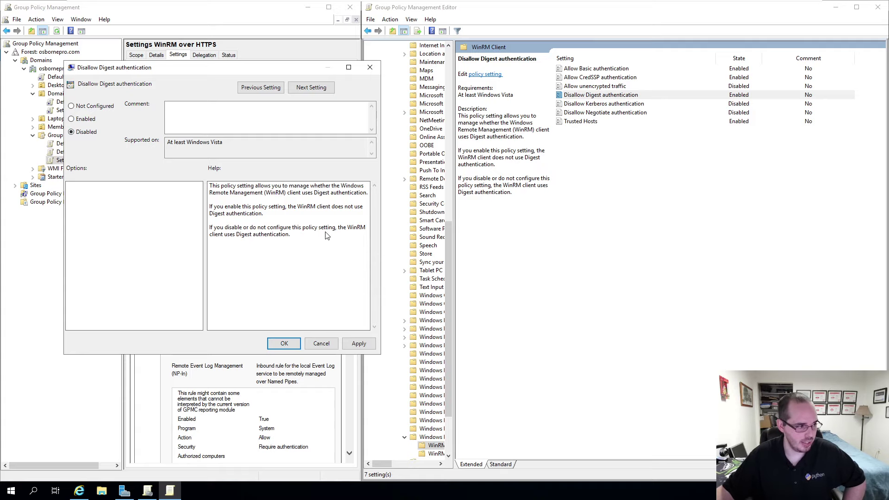
{"action": "left_click", "coordinate": [284, 343]}
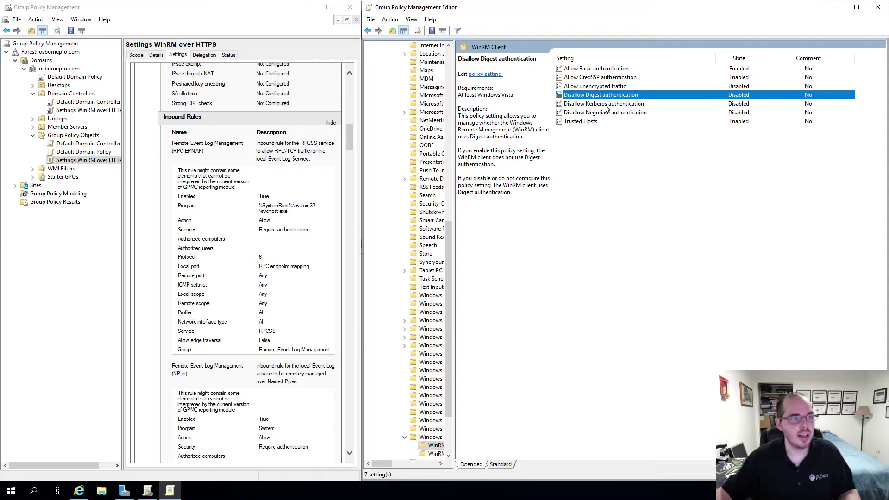
Step: Review the WinRM Client policies Allow unencrypted traffic, Disallow Kerberos authentication and Disallow Negotiate authentication without changing them
{"action": "left_click", "coordinate": [604, 86]}
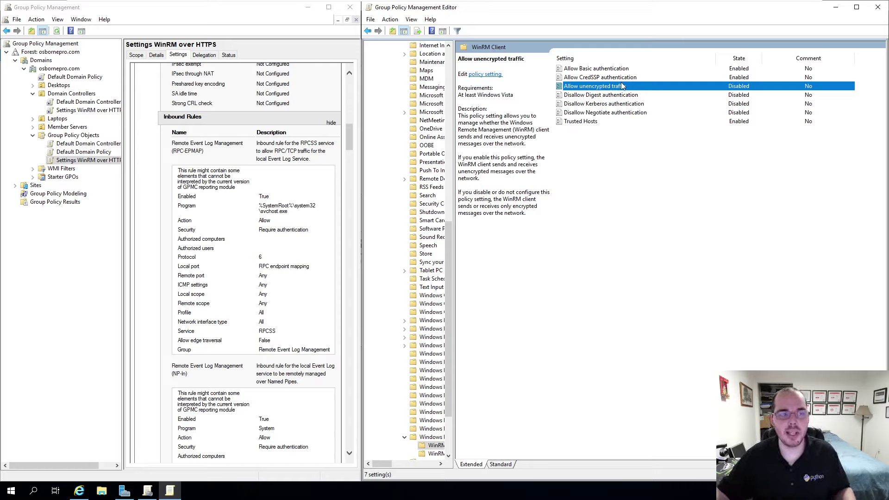
{"action": "left_click", "coordinate": [593, 105]}
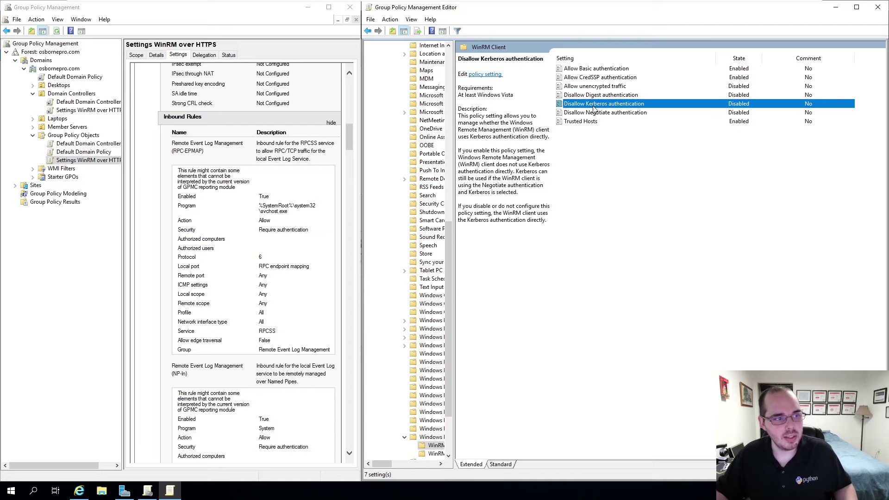
{"action": "double_click", "coordinate": [627, 104]}
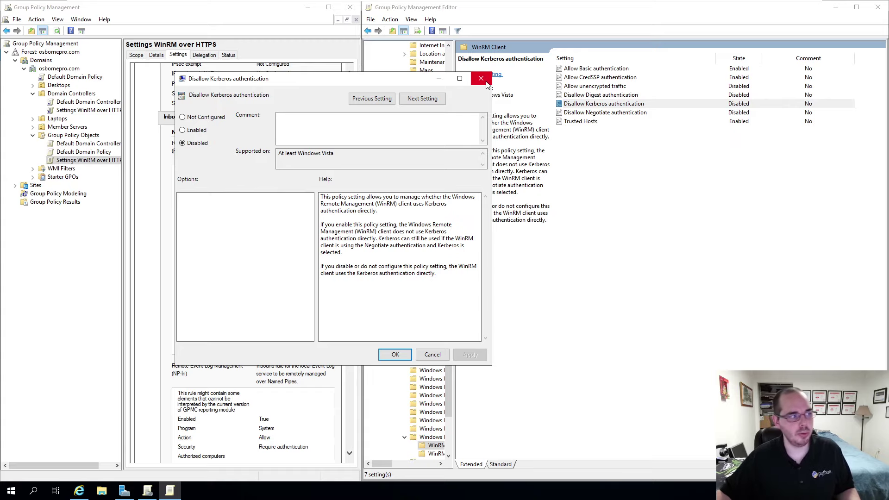
{"action": "left_click", "coordinate": [481, 81]}
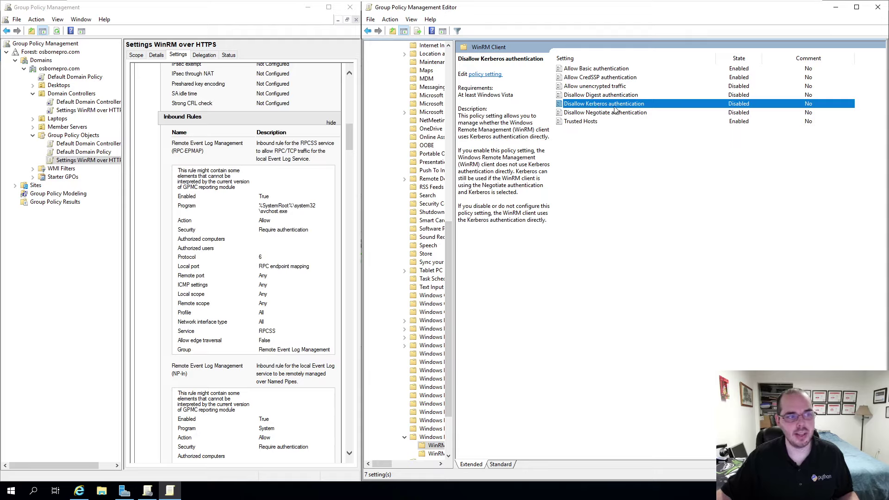
{"action": "left_click", "coordinate": [617, 113]}
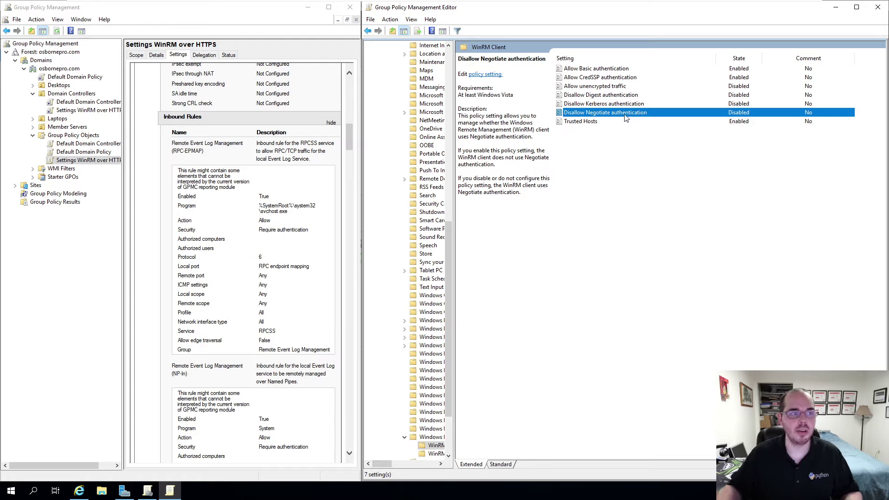
Step: Open the Trusted Hosts policy and examine its TrustedHostsList entry and the syntax notes for host names and wildcards
{"action": "double_click", "coordinate": [581, 122]}
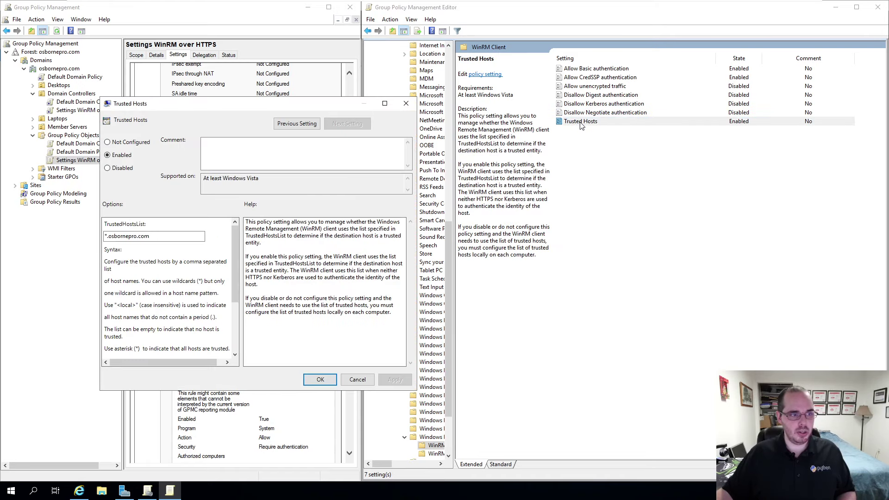
{"action": "left_click_drag", "start_coordinate": [465, 63], "coordinate": [464, 62]}
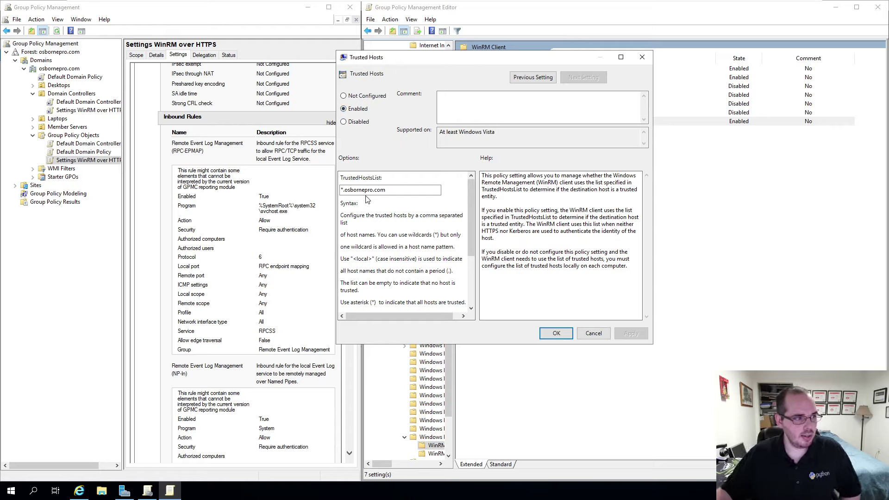
{"action": "left_click_drag", "start_coordinate": [386, 190], "coordinate": [341, 190]}
{"action": "left_click", "coordinate": [350, 190]}
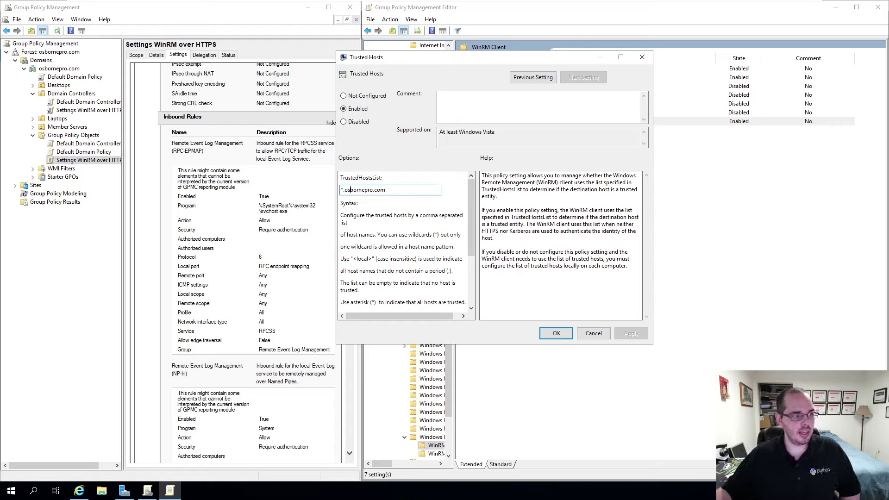
{"action": "key", "text": "End"}
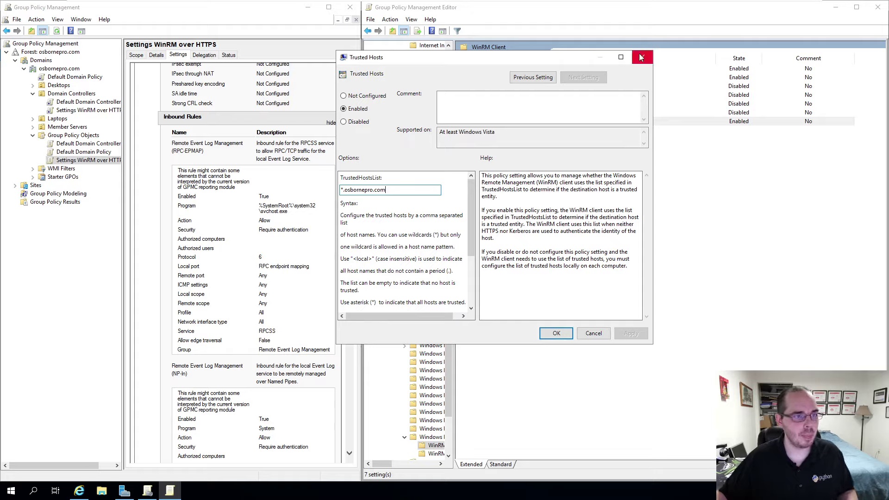
{"action": "scroll", "coordinate": [403, 220], "scroll_direction": "down", "scroll_amount": 2}
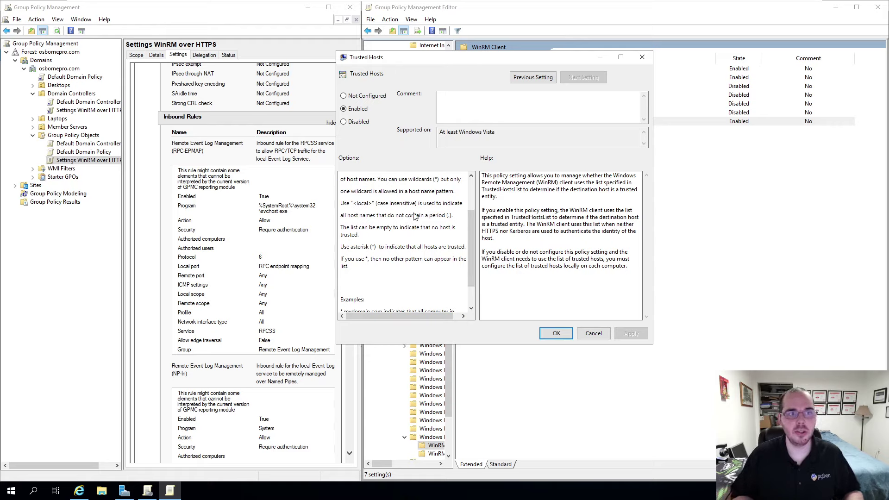
{"action": "scroll", "coordinate": [414, 217], "scroll_direction": "up", "scroll_amount": 2}
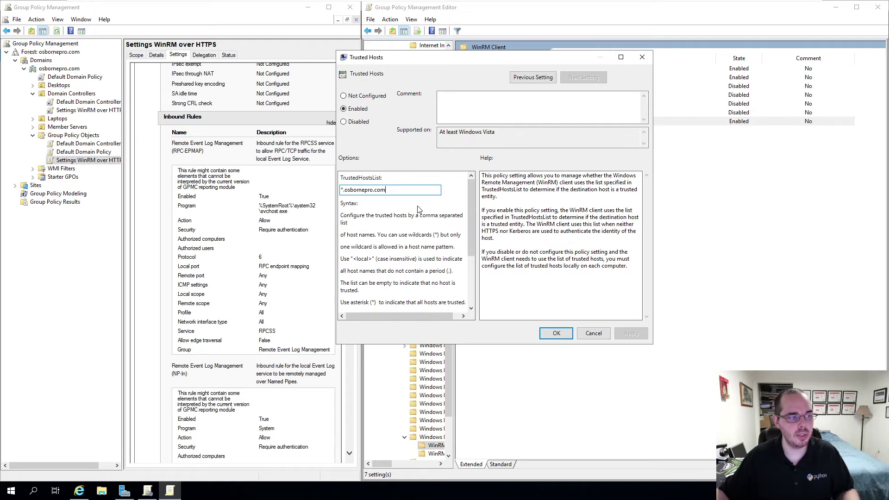
Step: Try appending *.domain.com to the TrustedHostsList, remove the extra entry, and close the Trusted Hosts policy without saving
{"action": "type", "text": ","}
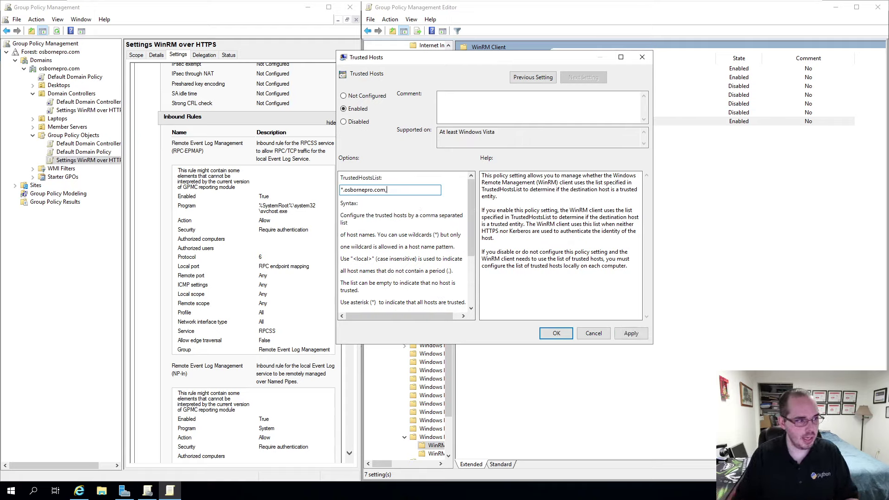
{"action": "type", "text": "*.domain.com"}
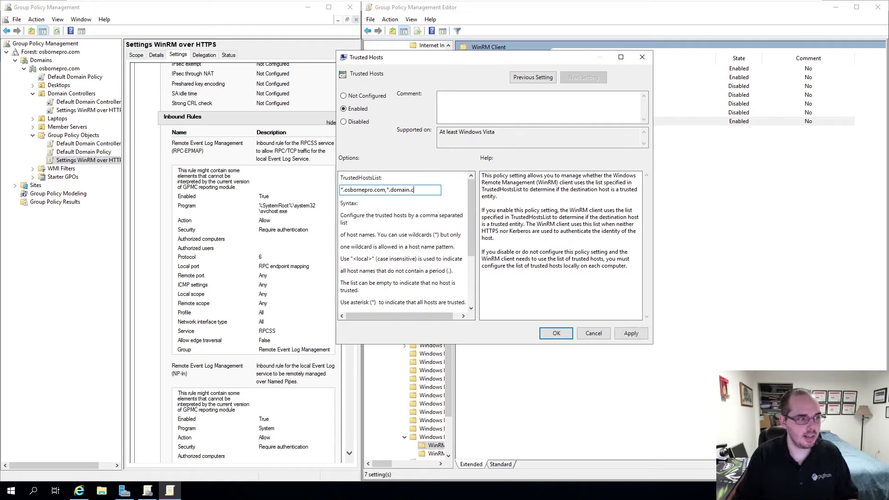
{"action": "key", "text": "BackSpace"}
{"action": "key", "text": "BackSpace"}
{"action": "key", "text": "BackSpace"}
{"action": "key", "text": "BackSpace"}
{"action": "key", "text": "BackSpace"}
{"action": "key", "text": "BackSpace"}
{"action": "key", "text": "BackSpace"}
{"action": "key", "text": "BackSpace"}
{"action": "key", "text": "BackSpace"}
{"action": "key", "text": "BackSpace"}
{"action": "key", "text": "BackSpace"}
{"action": "key", "text": "BackSpace"}
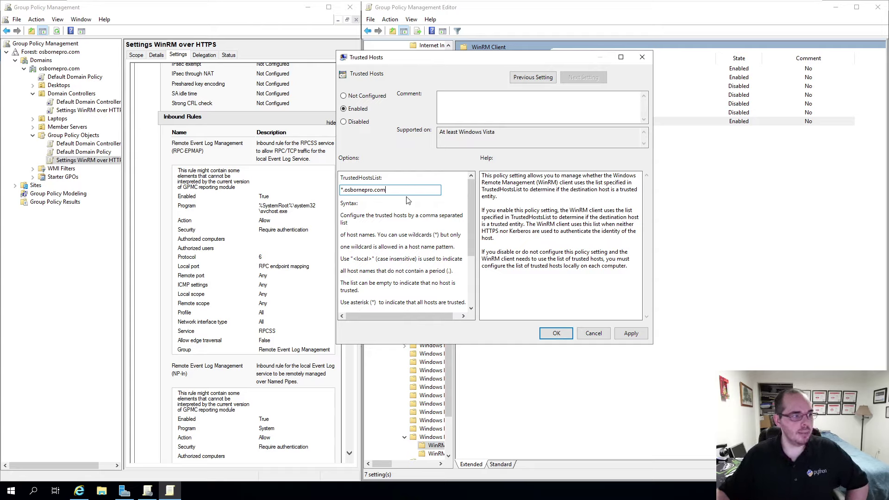
{"action": "left_click", "coordinate": [643, 57]}
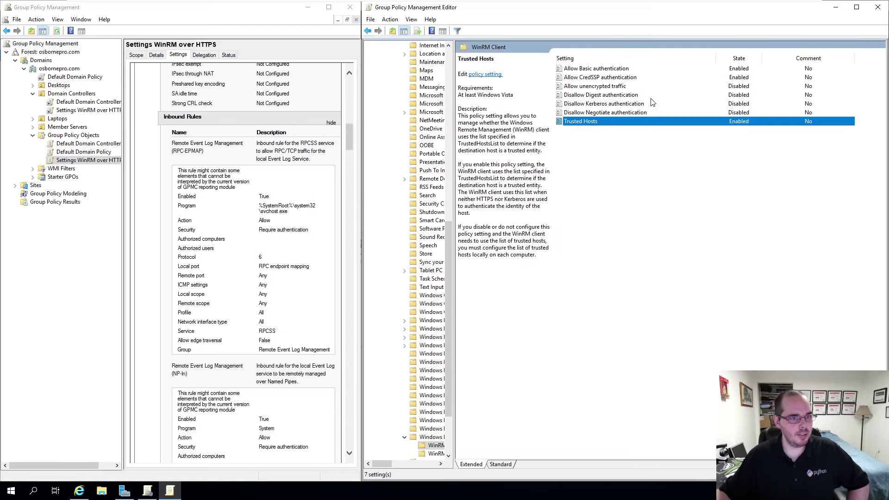
Step: Open the WinRM Service policies and examine the IPv4 filter range in Allow remote server management through WinRM
{"action": "left_click", "coordinate": [435, 455]}
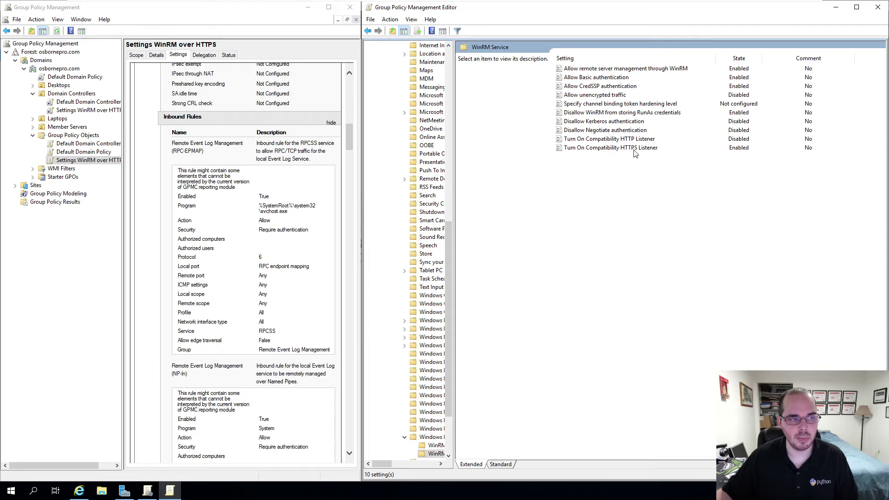
{"action": "left_click", "coordinate": [600, 70]}
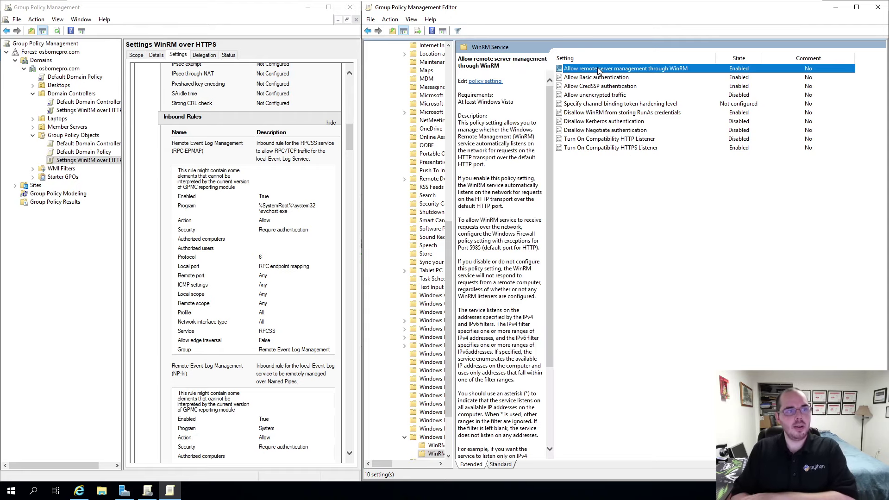
{"action": "double_click", "coordinate": [600, 70]}
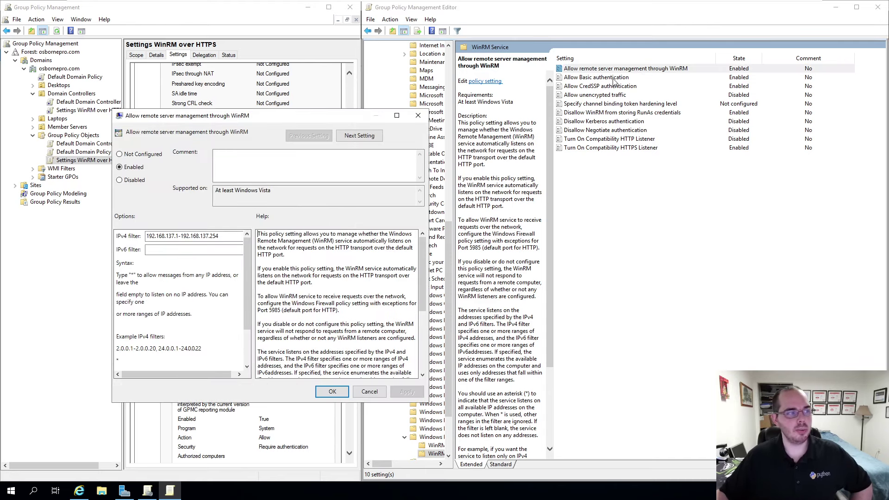
{"action": "left_click_drag", "start_coordinate": [308, 123], "coordinate": [612, 72]}
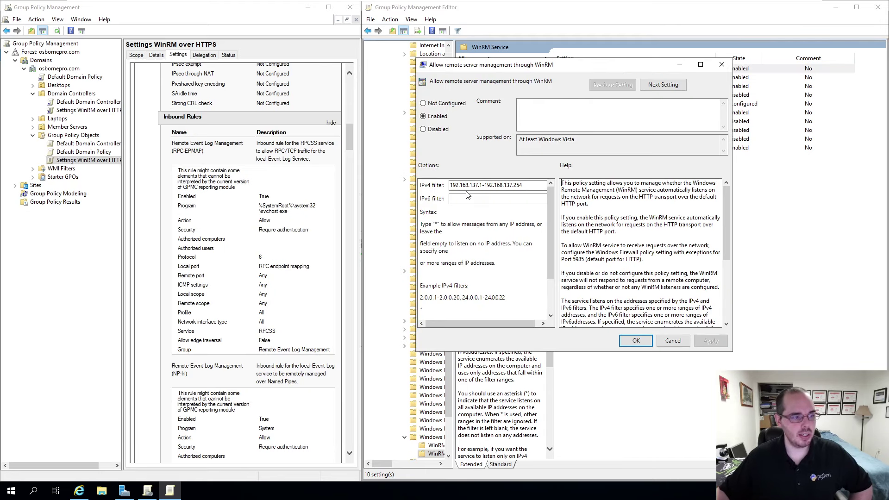
{"action": "left_click_drag", "start_coordinate": [520, 185], "coordinate": [438, 193]}
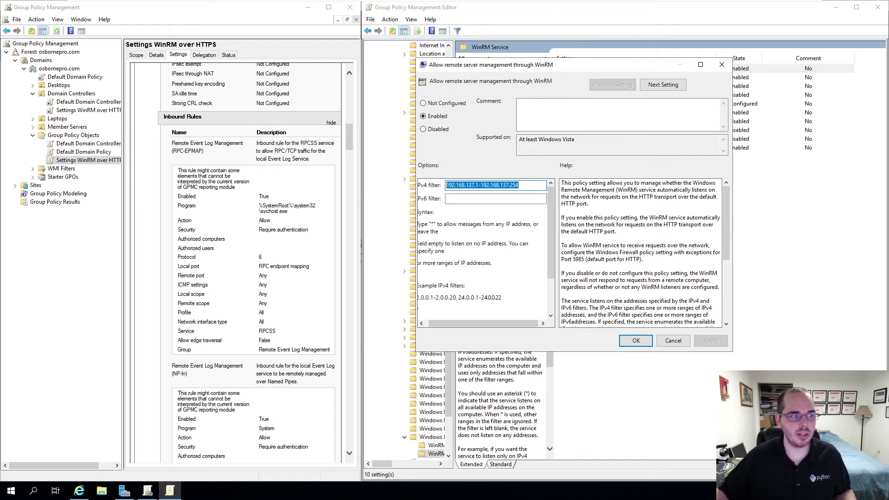
Step: Try appending the loopback addresses 127.0.0.1 and 127.0.1.1 to the IPv4 filter, separated by commas
{"action": "left_click", "coordinate": [524, 185]}
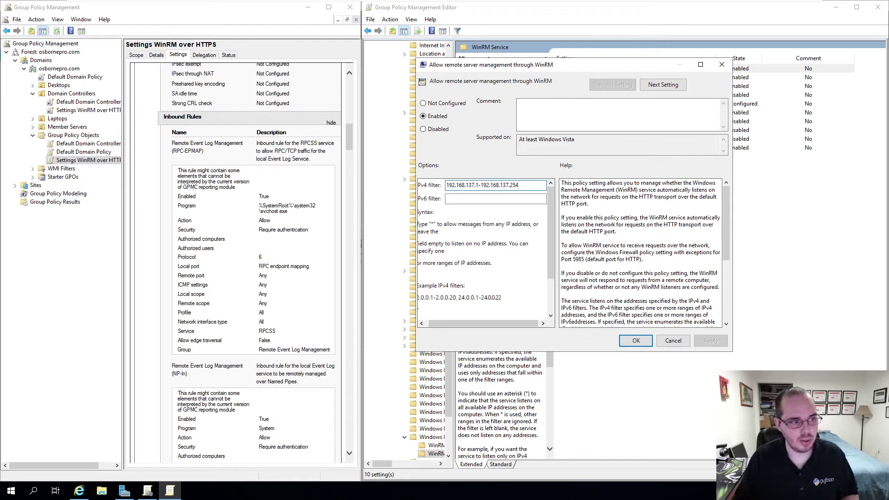
{"action": "type", "text": ","}
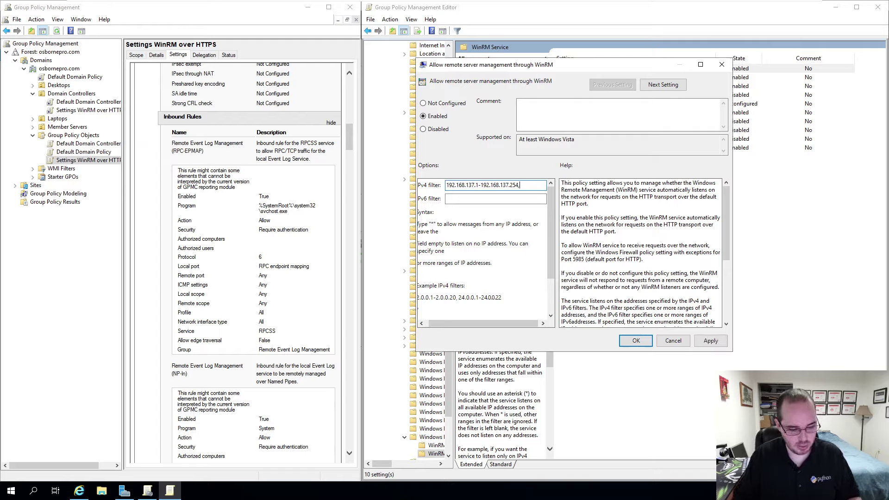
{"action": "type", "text": "127.0.0.1"}
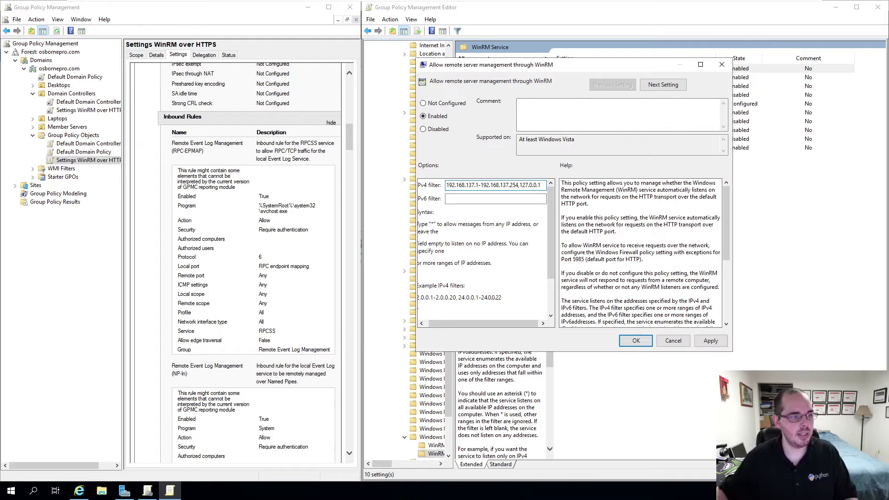
{"action": "left_click_drag", "start_coordinate": [523, 184], "coordinate": [545, 185]}
{"action": "left_click", "coordinate": [542, 185]}
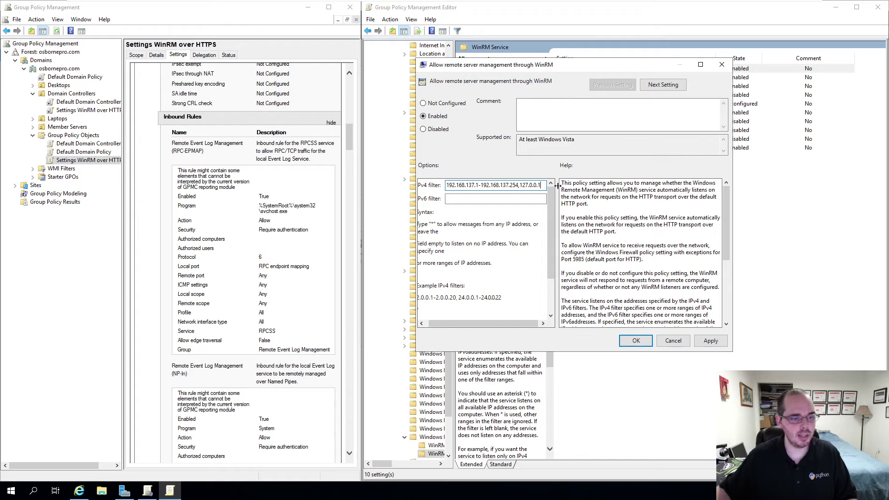
{"action": "type", "text": "127.0.0.1"}
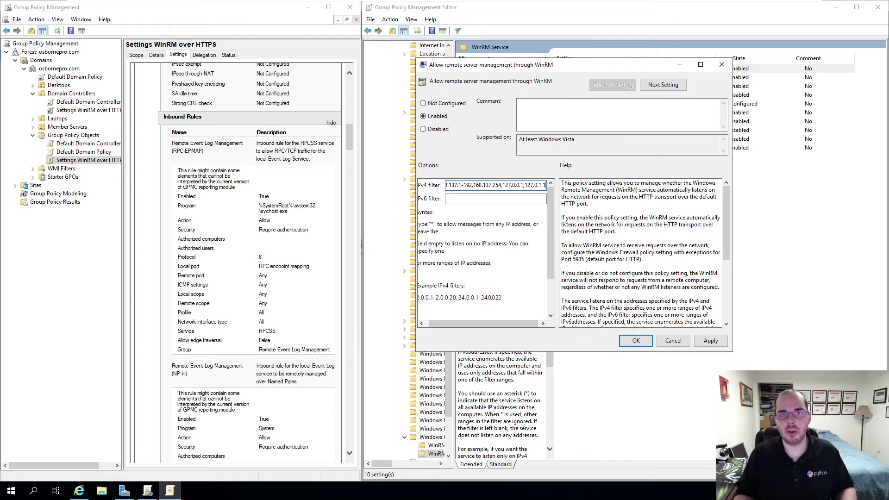
Step: Try the wildcard * as the whole IPv4 filter, undo it, and cancel the policy's pending changes
{"action": "key", "text": "ctrl+a"}
{"action": "type", "text": "*"}
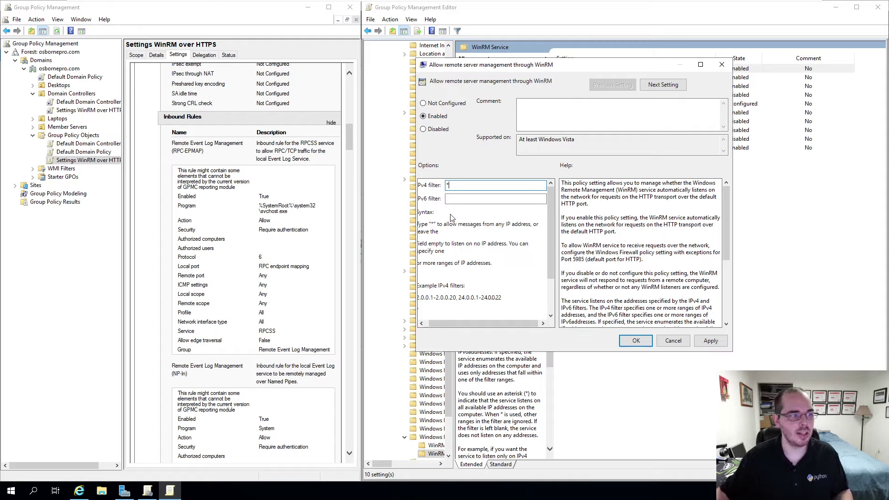
{"action": "key", "text": "shift+Home"}
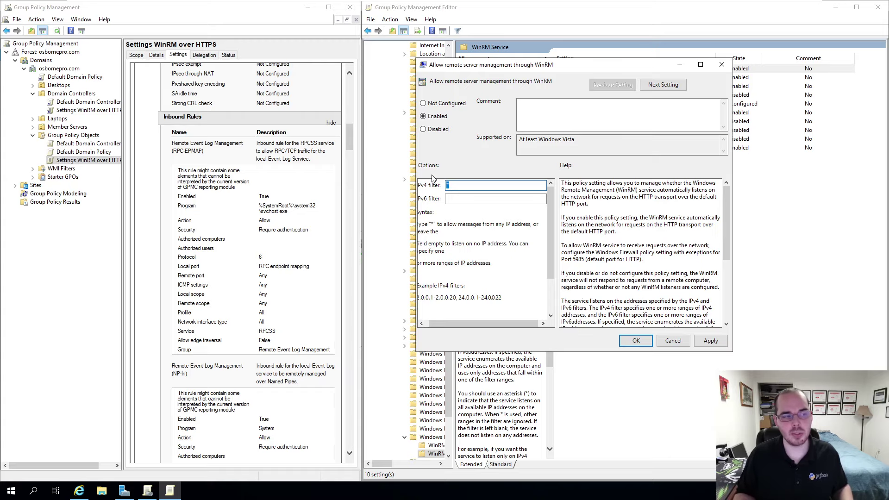
{"action": "type", "text": "192.168.137.1-192.168.137.254,127.0.0.1,127.0.1.1"}
{"action": "key", "text": "ctrl+z"}
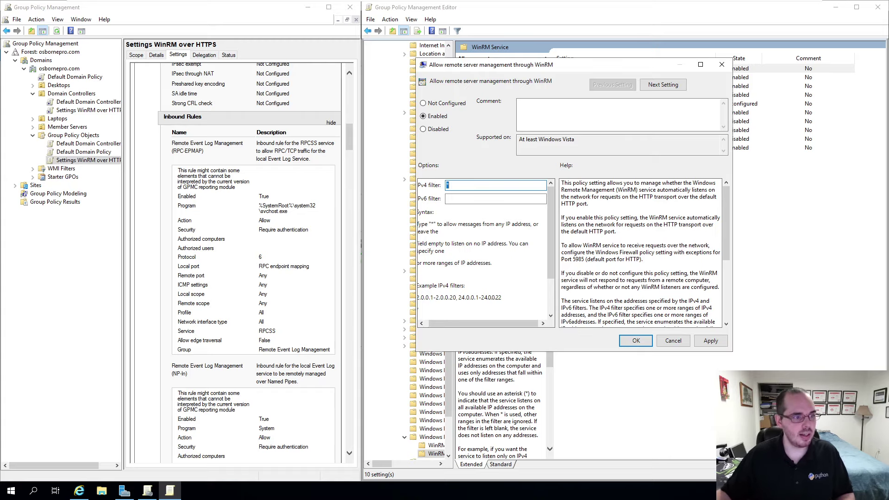
{"action": "key", "text": "ctrl+z"}
{"action": "left_click", "coordinate": [673, 343]}
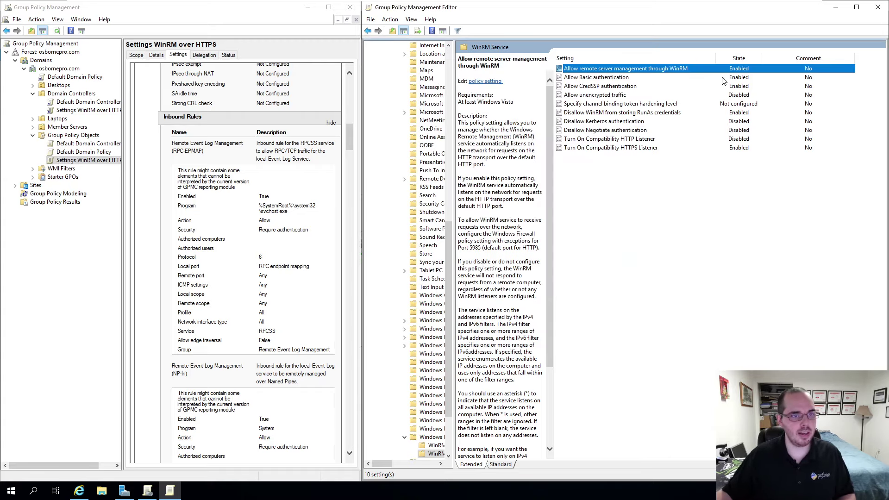
Step: Reopen Allow remote server management through WinRM, review its IPv4 filter range, and close the policy without saving
{"action": "double_click", "coordinate": [649, 70]}
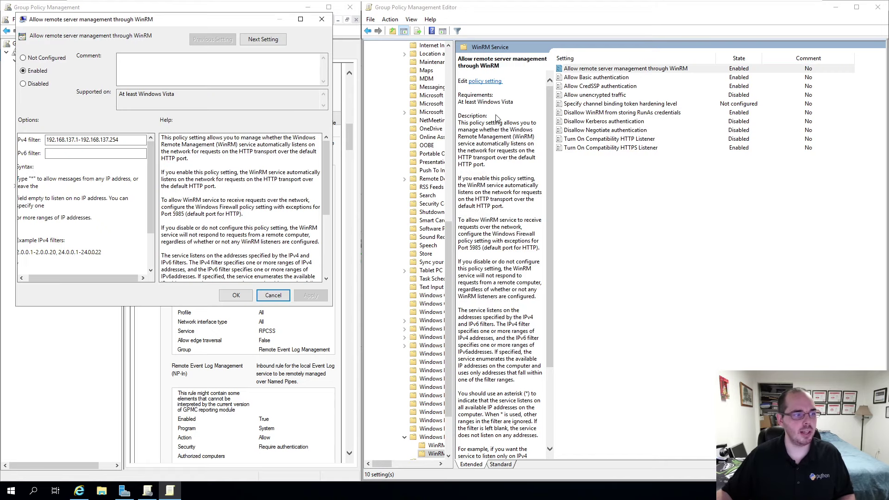
{"action": "left_click_drag", "start_coordinate": [49, 139], "coordinate": [78, 139]}
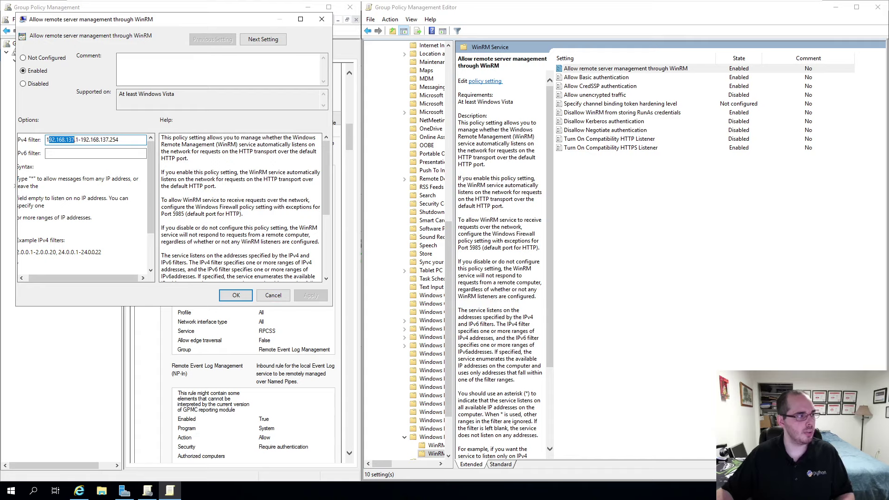
{"action": "left_click", "coordinate": [117, 139]}
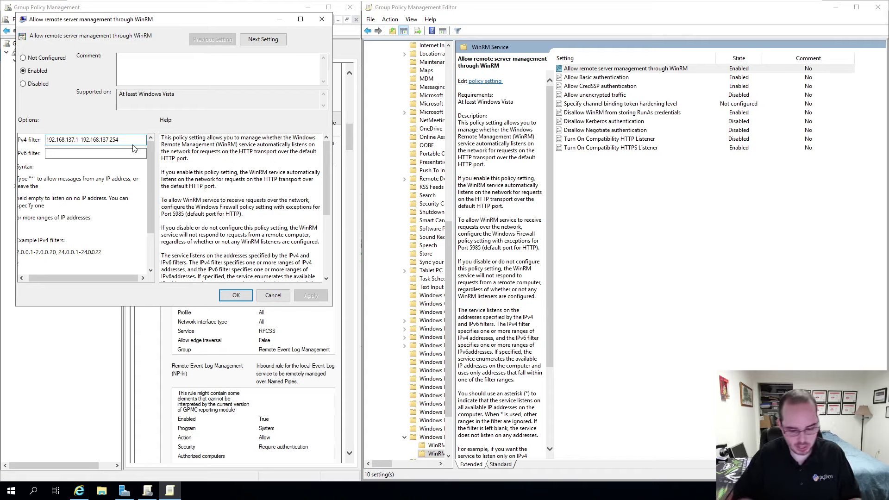
{"action": "type", "text": "/"}
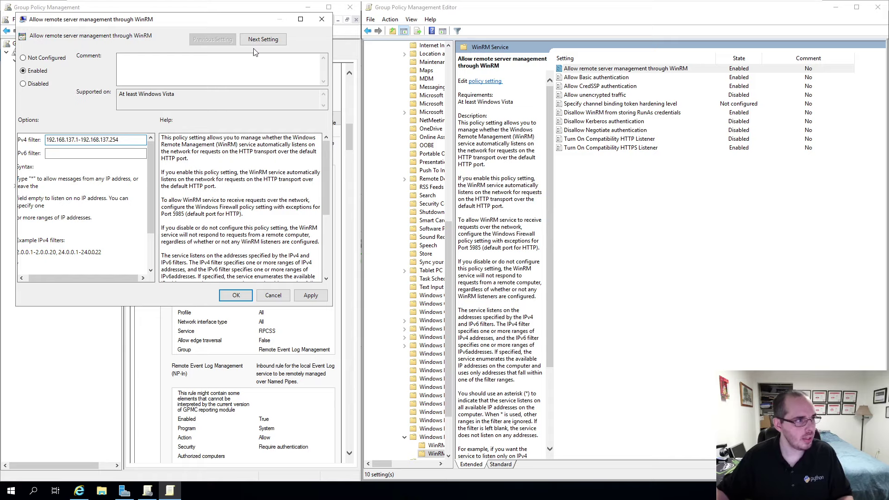
{"action": "left_click", "coordinate": [329, 21]}
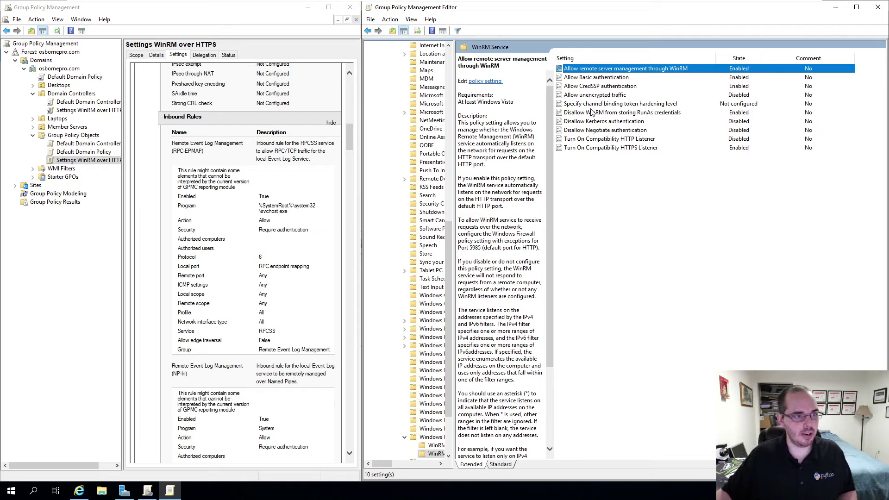
{"action": "left_click", "coordinate": [619, 313]}
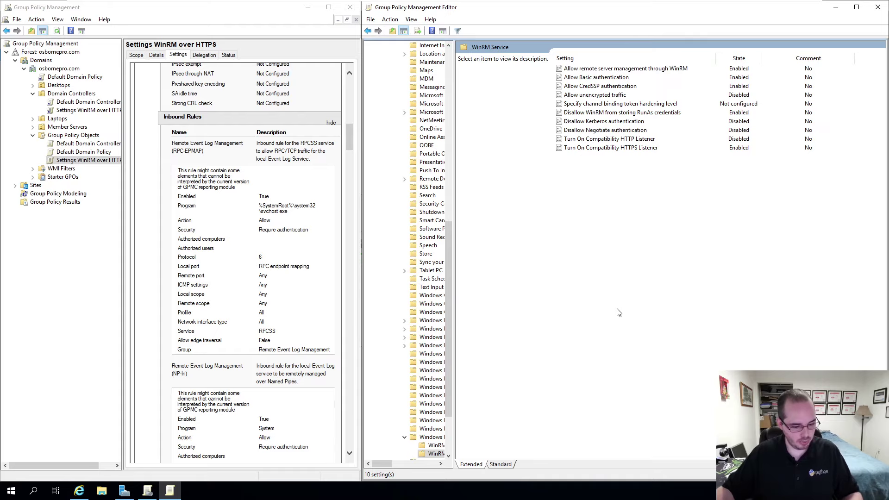
Step: Open an elevated PowerShell session over the editor and run winrm enum winrm/config/listener to list the WinRM listeners
{"action": "key", "text": "super+x"}
{"action": "key", "text": "a"}
{"action": "left_click", "coordinate": [376, 303]}
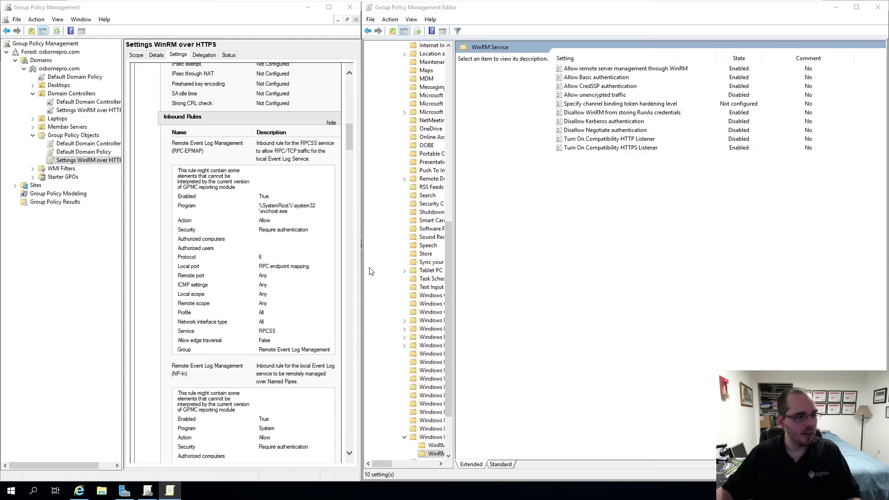
{"action": "left_click_drag", "start_coordinate": [321, 43], "coordinate": [589, 75]}
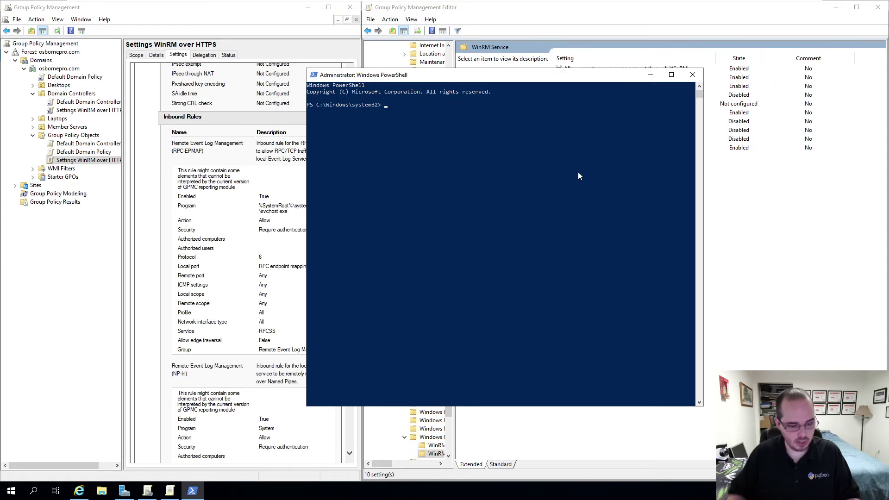
{"action": "type", "text": "winrm enu"}
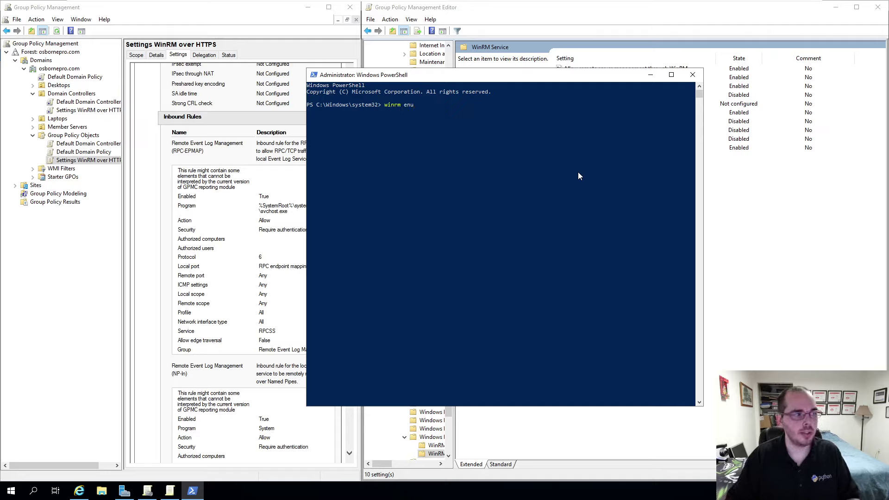
{"action": "type", "text": "m wiunr"}
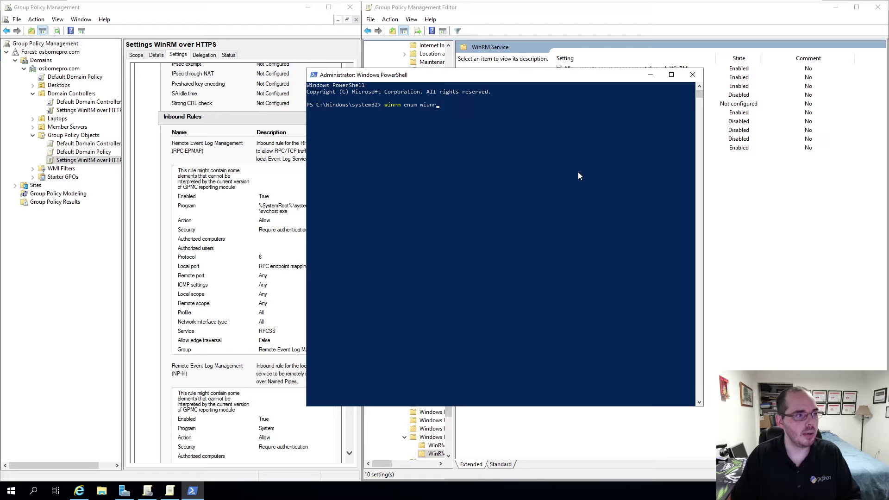
{"action": "key", "text": "BackSpace"}
{"action": "key", "text": "BackSpace"}
{"action": "key", "text": "BackSpace"}
{"action": "type", "text": "nrm"}
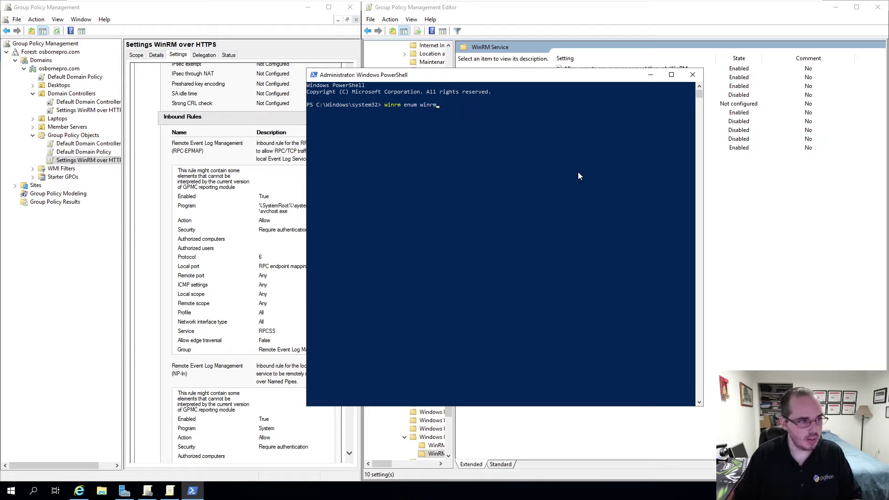
{"action": "type", "text": "/config/listener"}
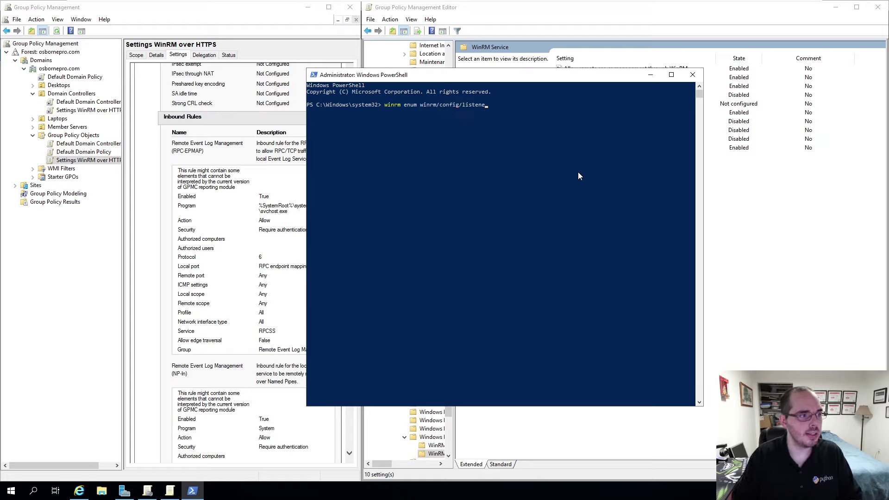
{"action": "key", "text": "Return"}
Step: Examine the certificate thumbprint and ListeningOn address of the HTTPS listener on port 5986 in the output
{"action": "left_click_drag", "start_coordinate": [333, 222], "coordinate": [530, 222]}
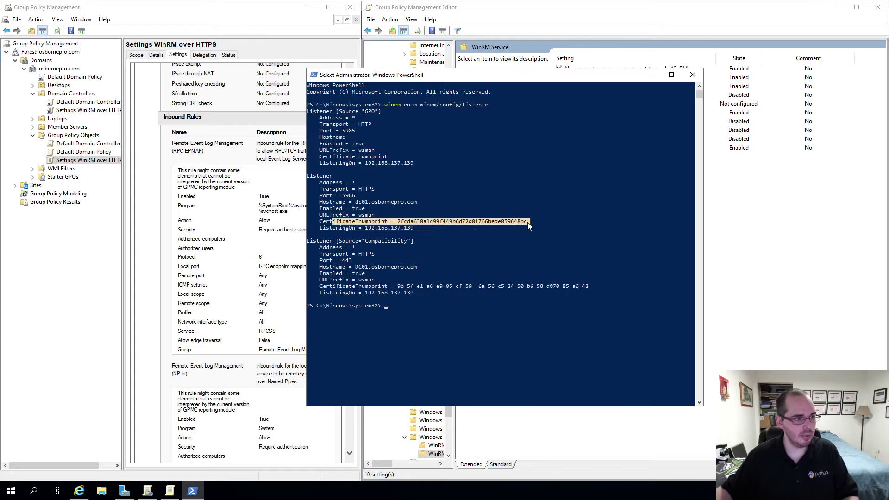
{"action": "left_click", "coordinate": [353, 203]}
{"action": "left_click", "coordinate": [366, 228]}
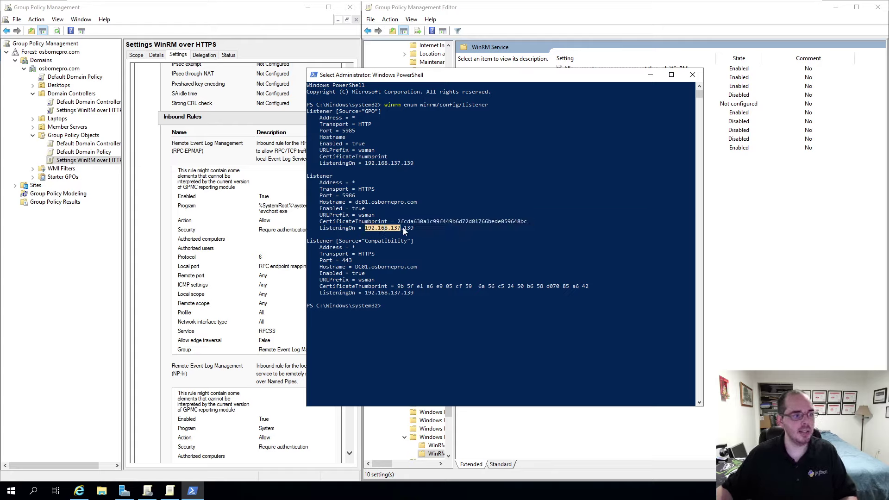
{"action": "left_click_drag", "start_coordinate": [403, 228], "coordinate": [414, 234]}
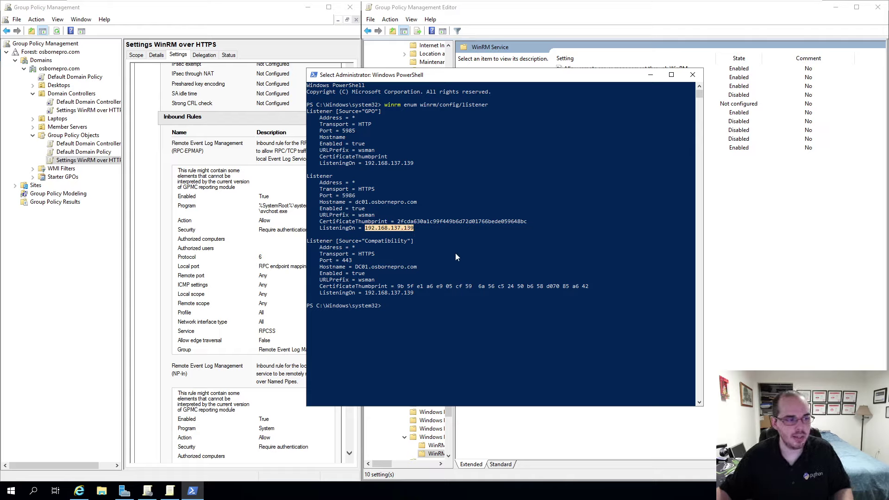
{"action": "left_click", "coordinate": [437, 220]}
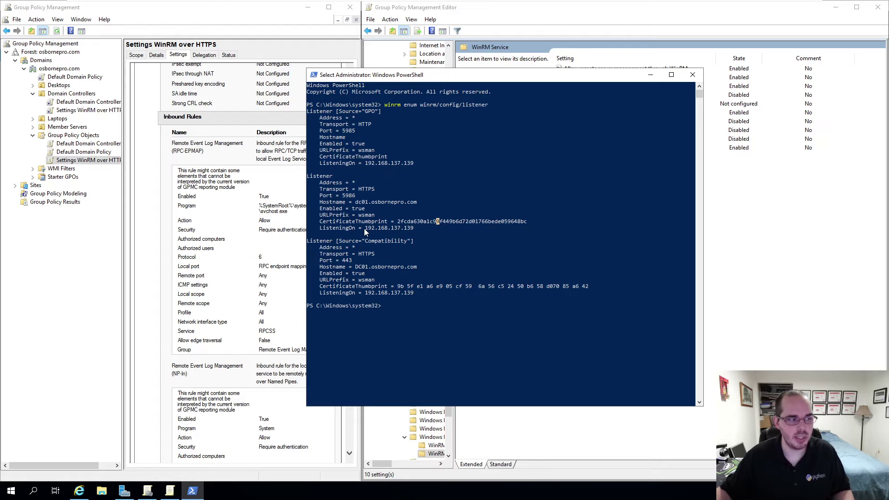
{"action": "left_click_drag", "start_coordinate": [366, 227], "coordinate": [429, 231]}
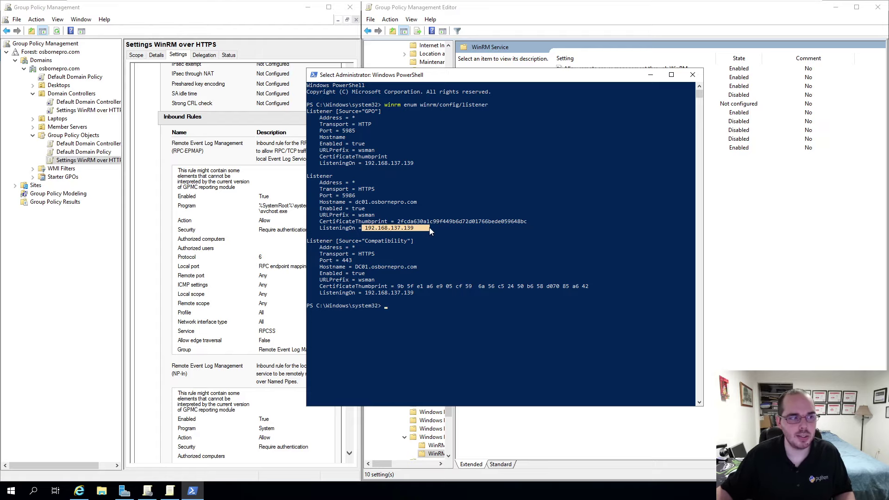
{"action": "right_click", "coordinate": [430, 229]}
Step: Return to the Group Policy Management Editor and review Disallow WinRM from storing RunAs credentials, closing it unchanged
{"action": "left_click", "coordinate": [736, 160]}
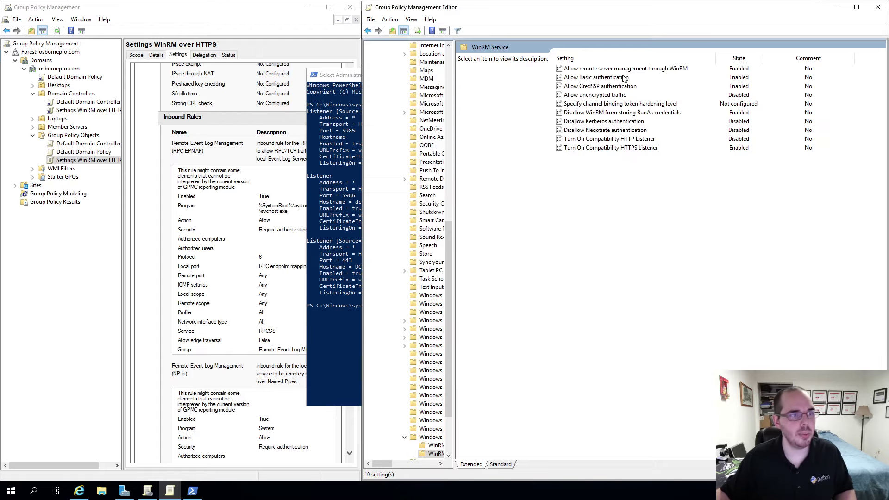
{"action": "left_click", "coordinate": [574, 70]}
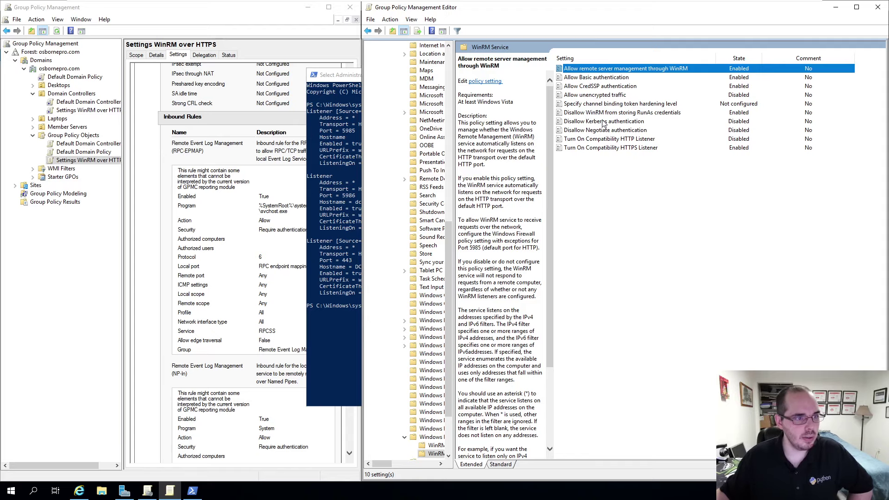
{"action": "double_click", "coordinate": [624, 115]}
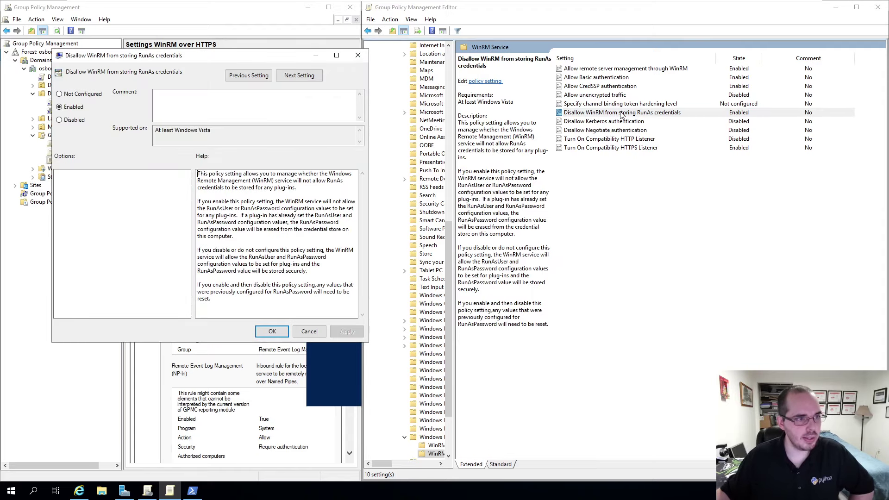
{"action": "left_click_drag", "start_coordinate": [185, 65], "coordinate": [630, 145]}
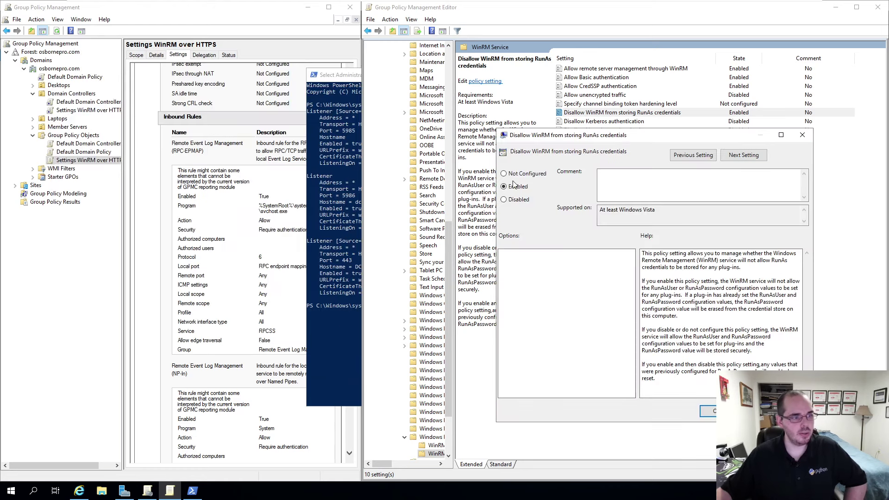
{"action": "left_click", "coordinate": [802, 134]}
Step: Switch to PowerShell, clear the console, and list the stored credentials with cmdkey /list
{"action": "left_click", "coordinate": [349, 250]}
{"action": "type", "text": "cls"}
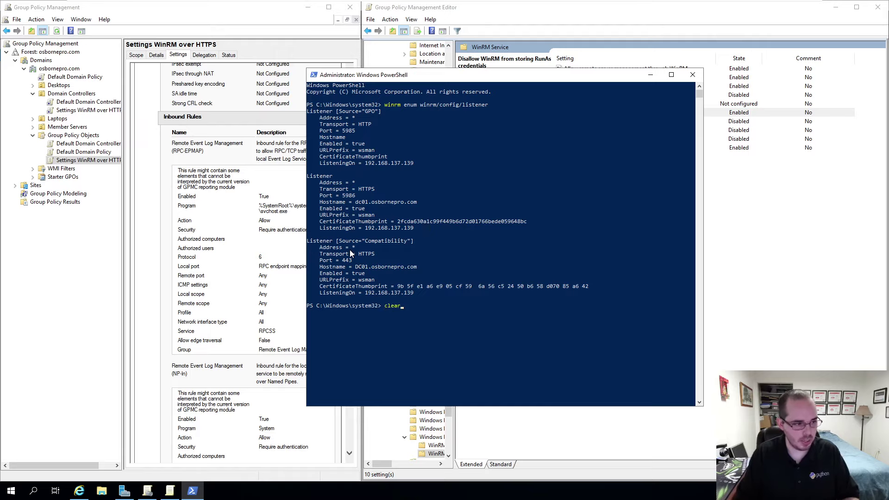
{"action": "key", "text": "Return"}
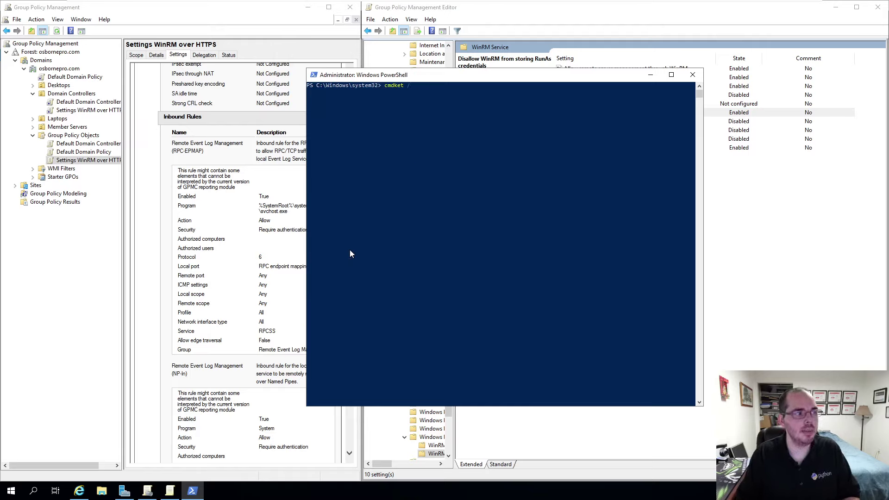
{"action": "type", "text": "cmdkey /list"}
{"action": "key", "text": "Return"}
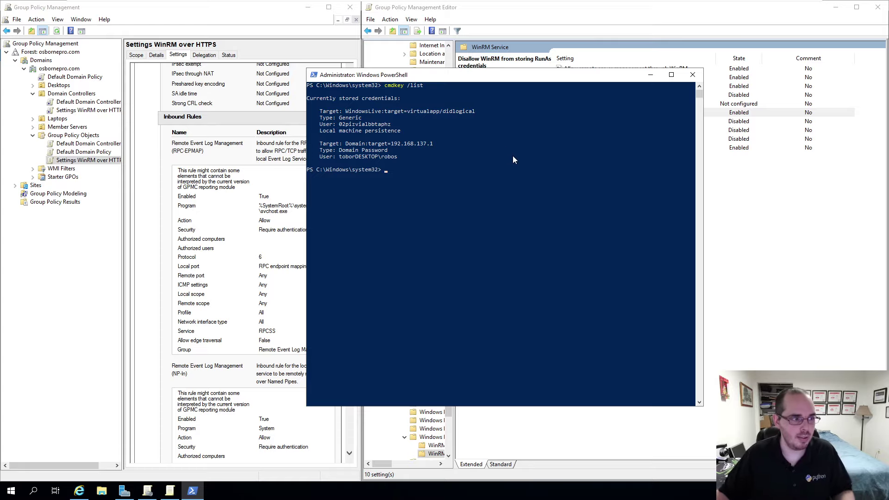
Step: Back in the Group Policy Management Editor, examine the WinRM Service policy descriptions for RunAs credentials, compatibility listeners, authentication methods, token hardening, and unencrypted traffic
{"action": "left_click", "coordinate": [737, 226]}
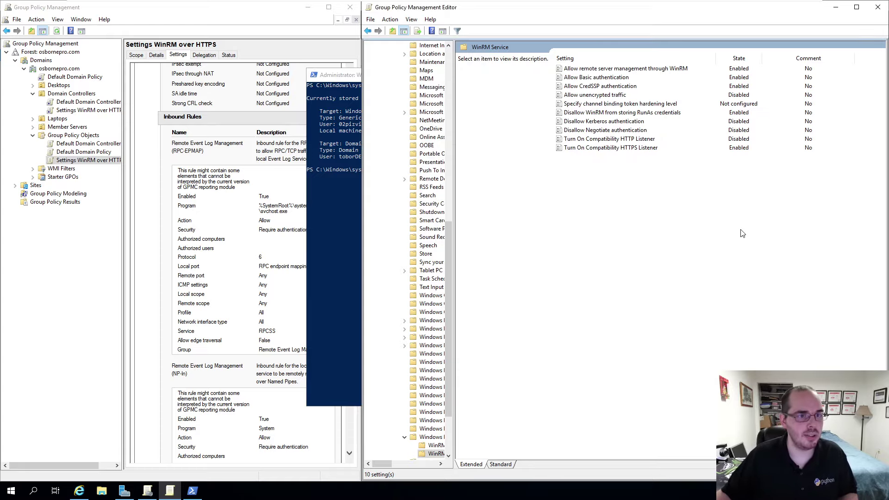
{"action": "left_click", "coordinate": [646, 114]}
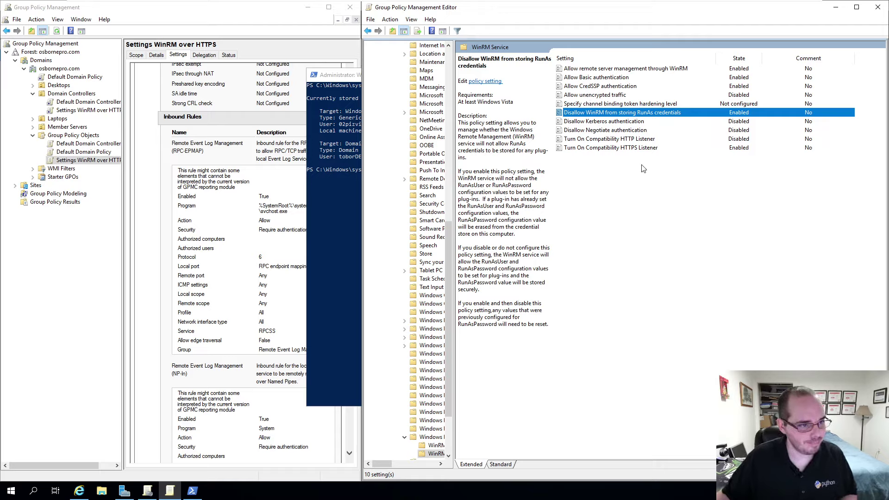
{"action": "left_click", "coordinate": [650, 141]}
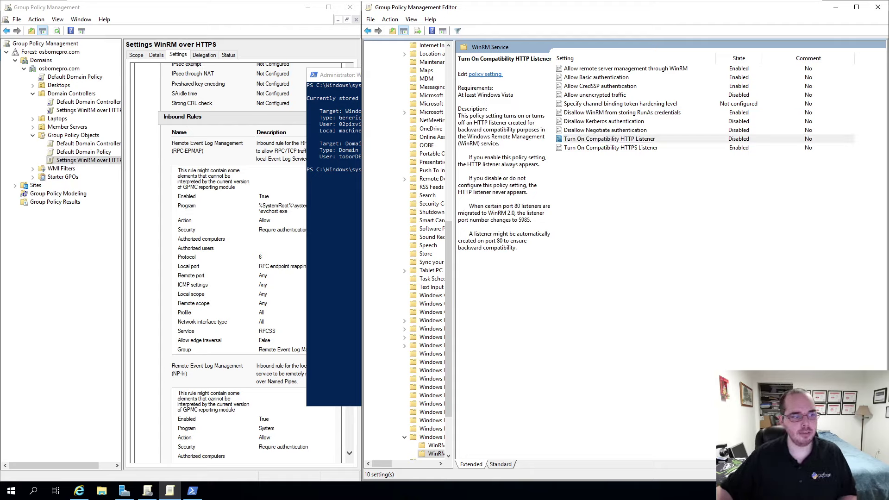
{"action": "left_click", "coordinate": [635, 148]}
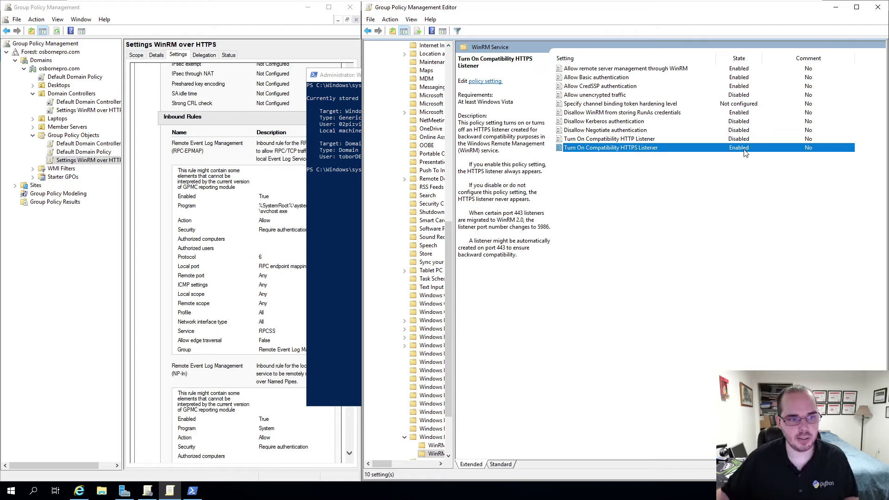
{"action": "left_click", "coordinate": [618, 140]}
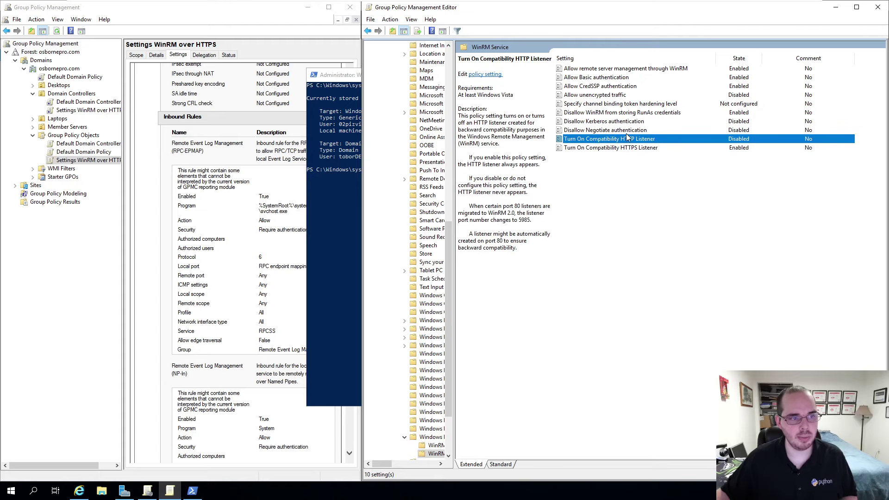
{"action": "left_click", "coordinate": [607, 131]}
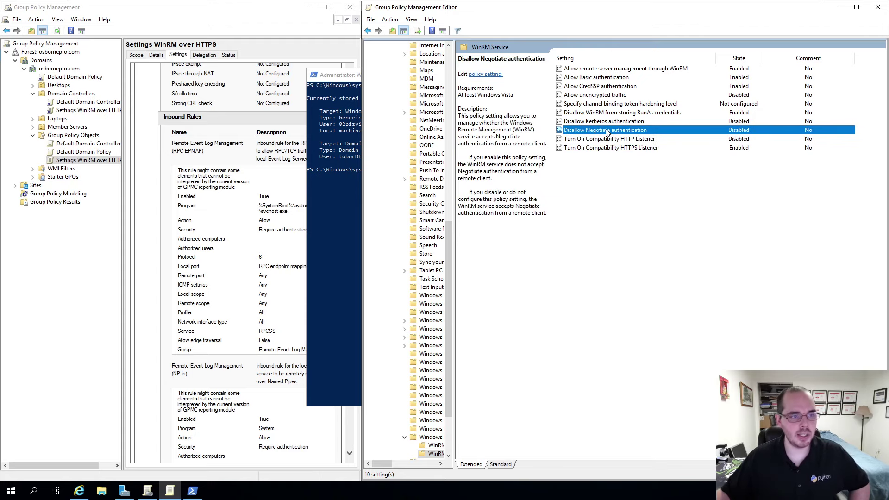
{"action": "left_click", "coordinate": [629, 125]}
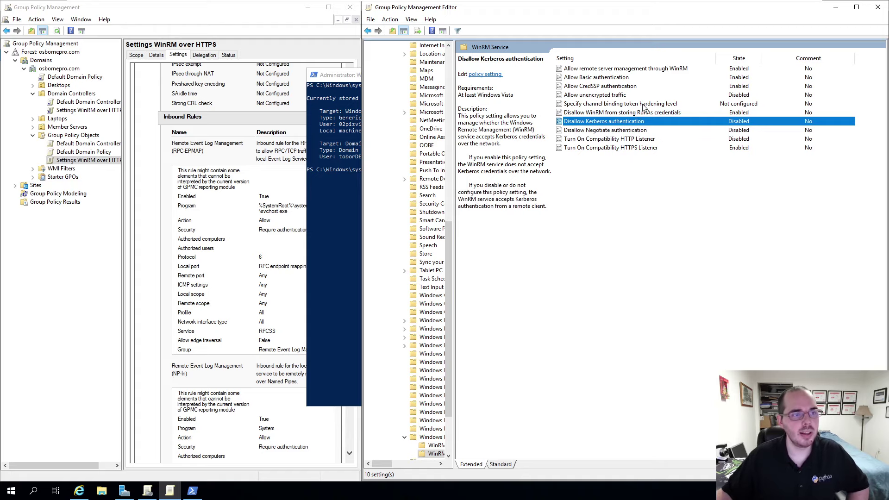
{"action": "left_click", "coordinate": [615, 105]}
{"action": "left_click", "coordinate": [601, 96]}
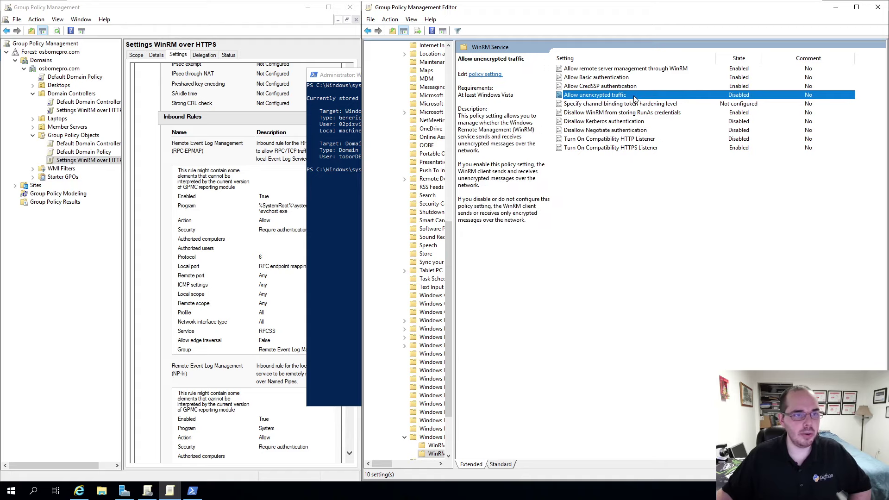
{"action": "left_click", "coordinate": [583, 80]}
{"action": "left_click", "coordinate": [604, 87]}
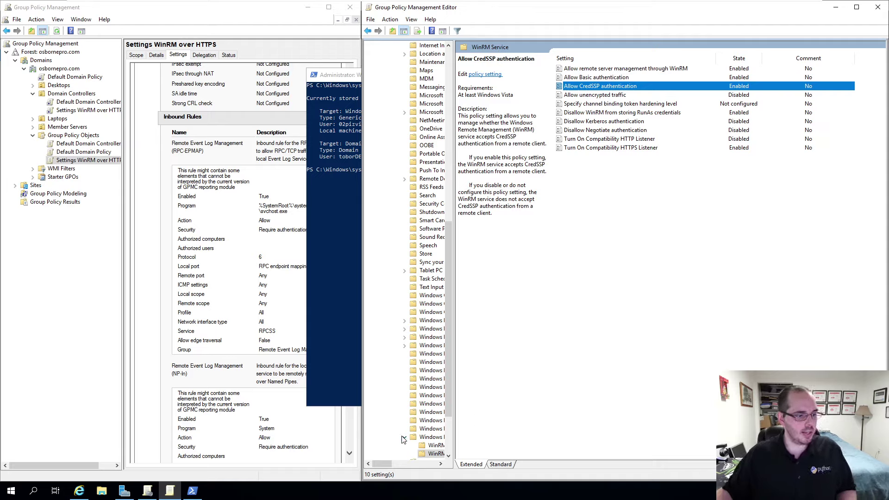
Step: Close the Group Policy Management Editor, discarding the pending new WinRM service properties
{"action": "left_click", "coordinate": [421, 430]}
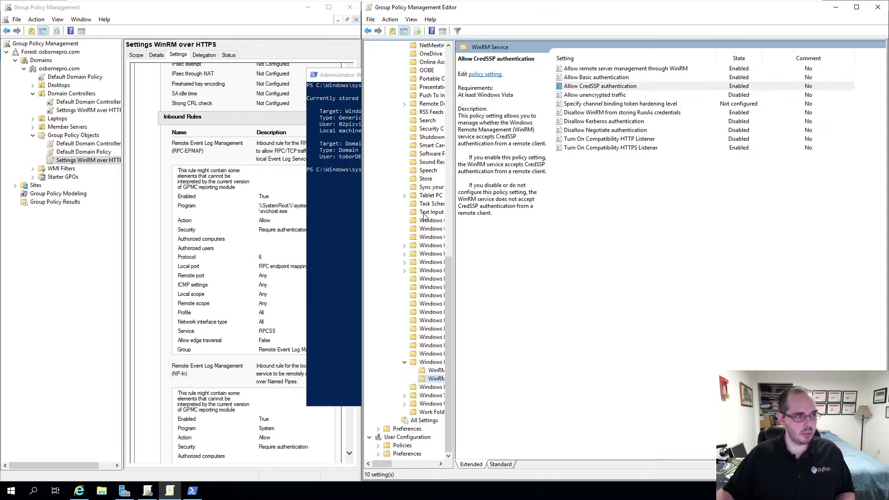
{"action": "scroll", "coordinate": [436, 213], "scroll_direction": "up", "scroll_amount": 3}
{"action": "left_click", "coordinate": [878, 7]}
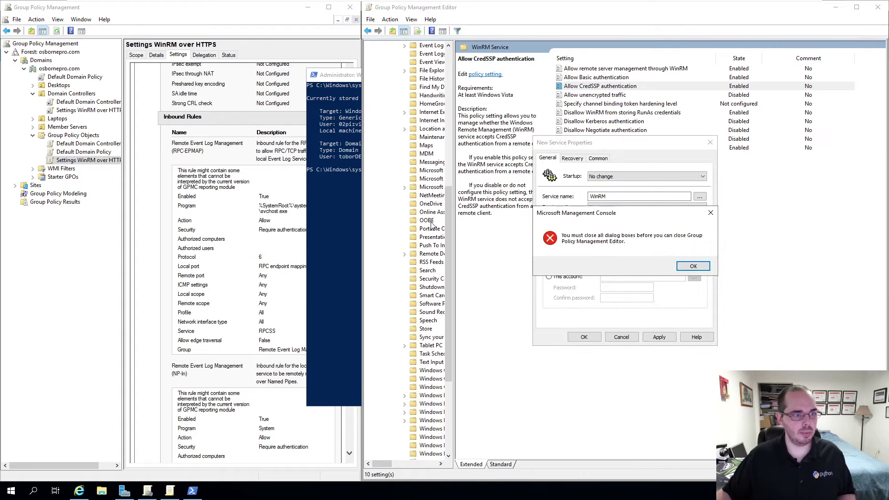
{"action": "left_click", "coordinate": [693, 266]}
{"action": "left_click", "coordinate": [621, 337]}
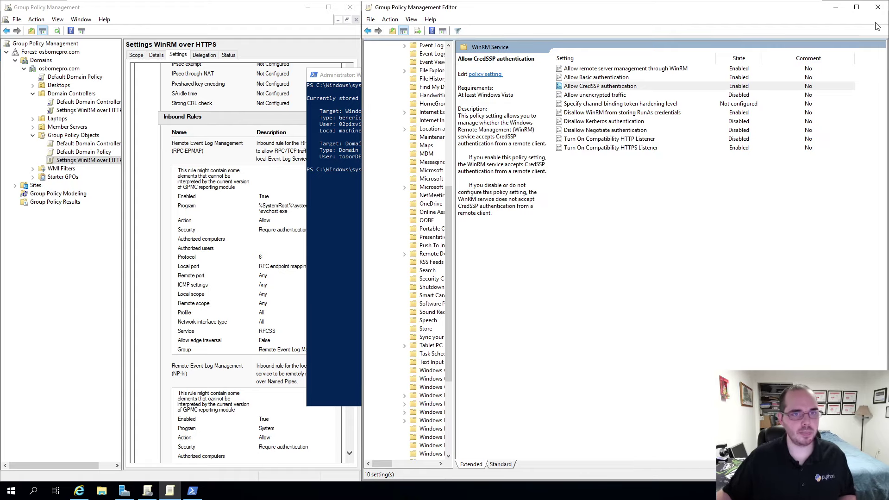
{"action": "left_click", "coordinate": [876, 11]}
Step: Minimize the PowerShell window and close Group Policy Management
{"action": "left_click", "coordinate": [370, 195]}
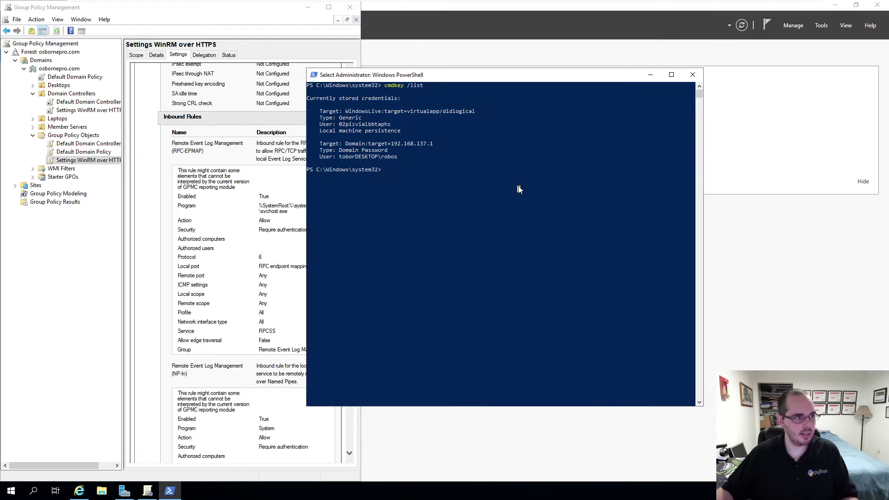
{"action": "left_click", "coordinate": [650, 74]}
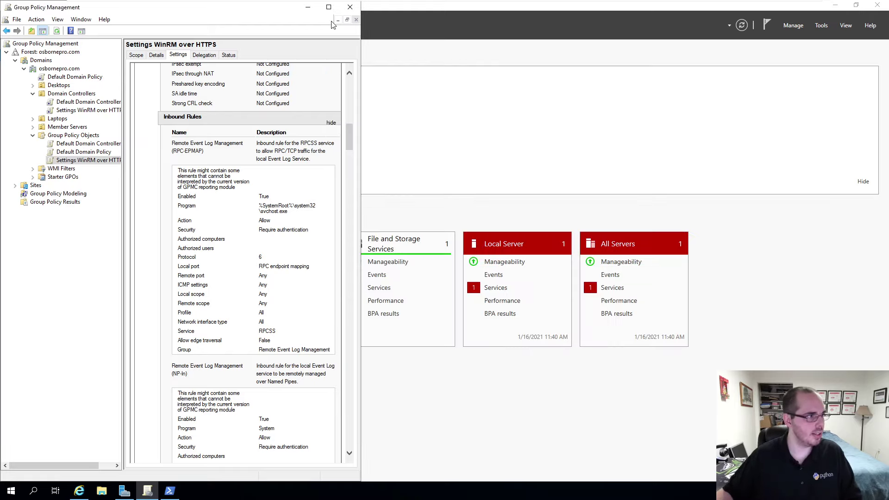
{"action": "left_click", "coordinate": [351, 7]}
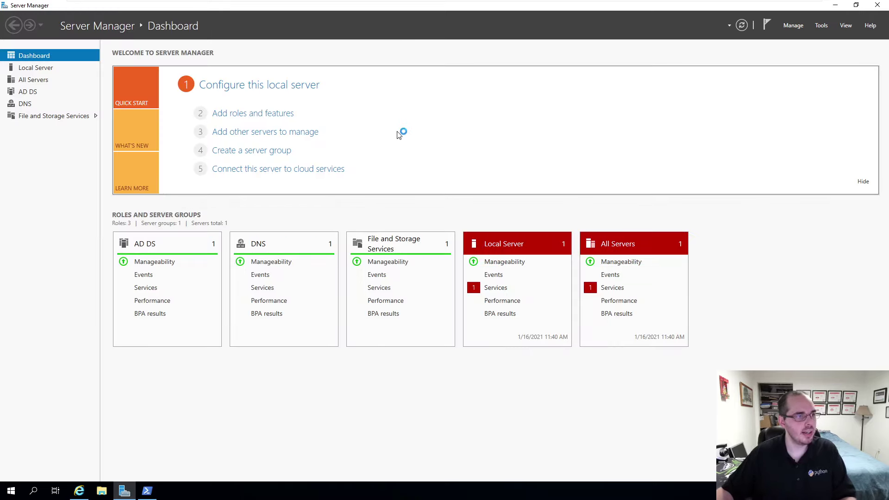
Step: Switch to the CA virtual machine, open Certification Authority, and show the Certificate Templates of osbornepro-CA-CA-1
{"action": "mouse_move", "coordinate": [540, 4]}
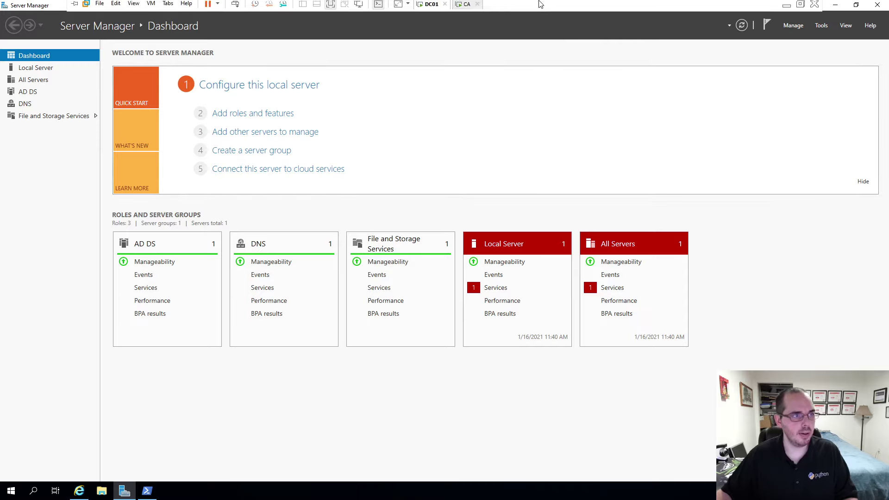
{"action": "left_click", "coordinate": [466, 6]}
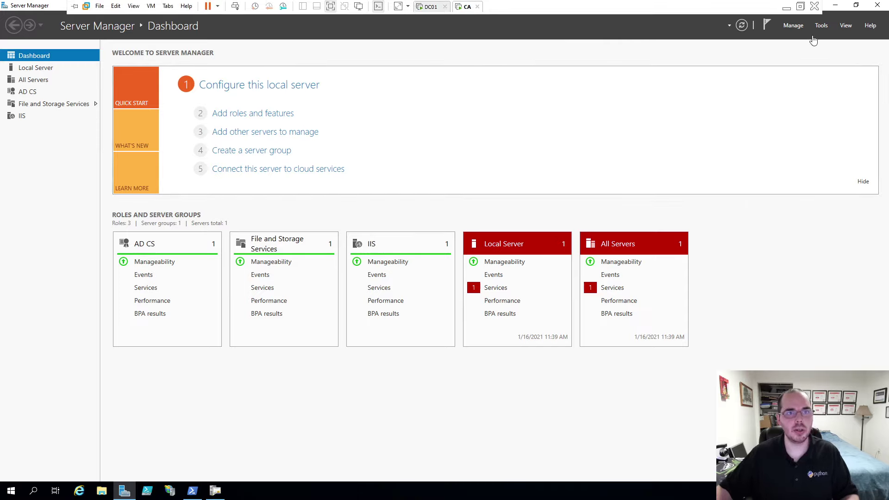
{"action": "left_click", "coordinate": [821, 26]}
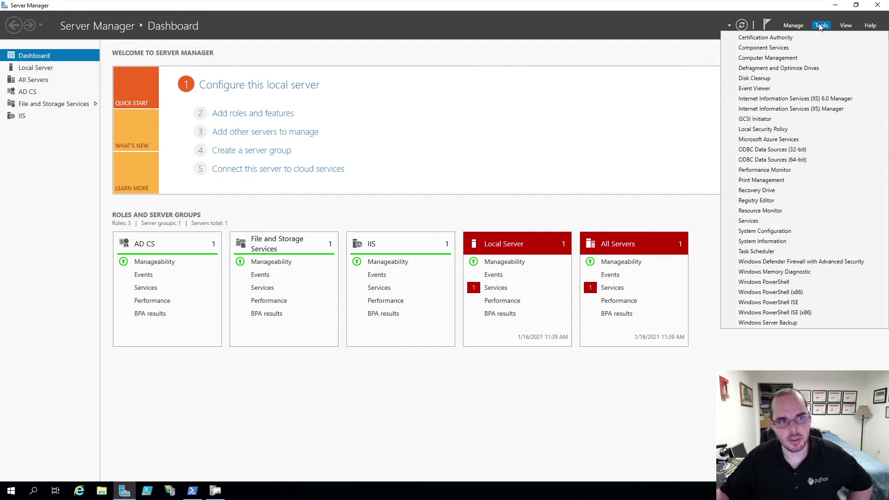
{"action": "left_click", "coordinate": [796, 38]}
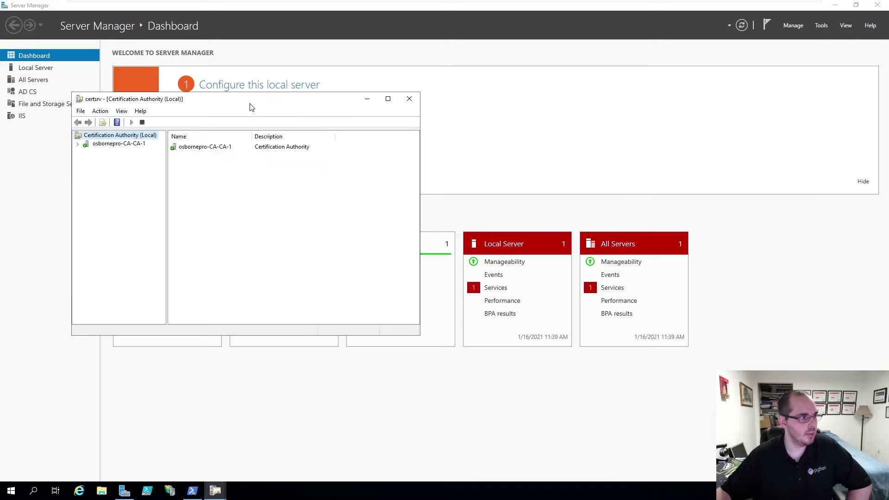
{"action": "left_click_drag", "start_coordinate": [271, 101], "coordinate": [436, 90]}
{"action": "double_click", "coordinate": [283, 133]}
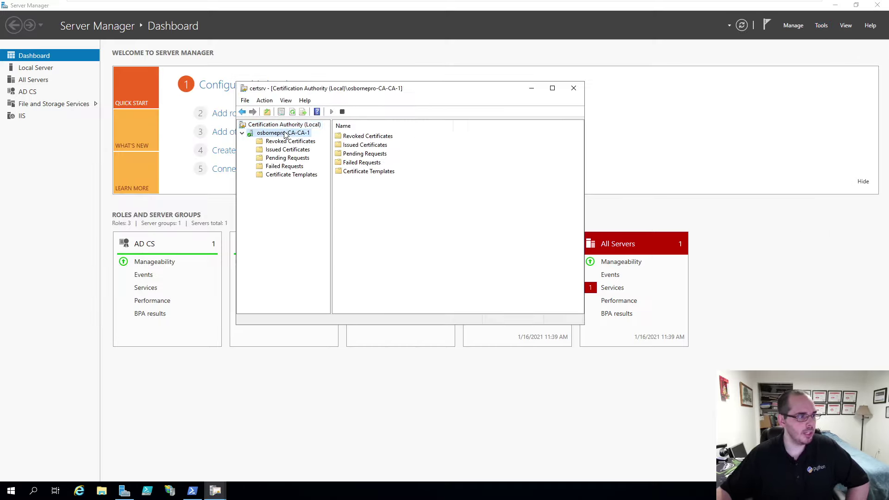
{"action": "left_click", "coordinate": [311, 175]}
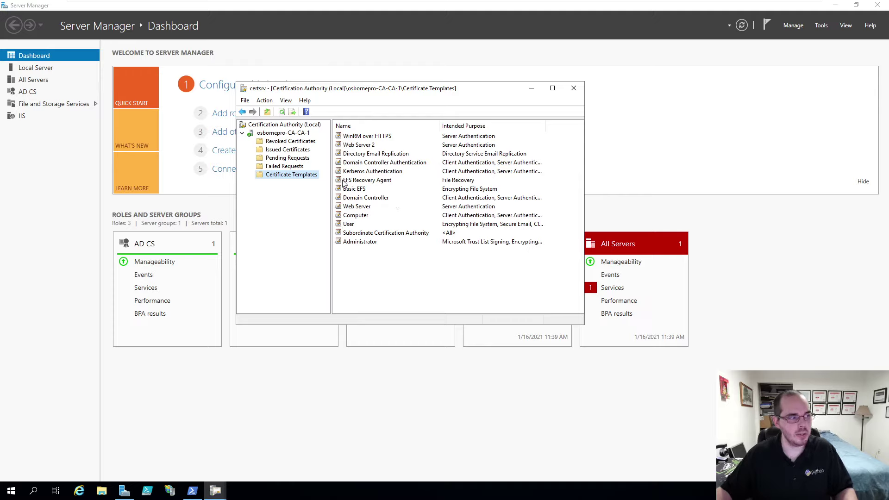
Step: Open the Certificate Templates Console for managing the templates and bring the Web Server template into view
{"action": "right_click", "coordinate": [295, 177]}
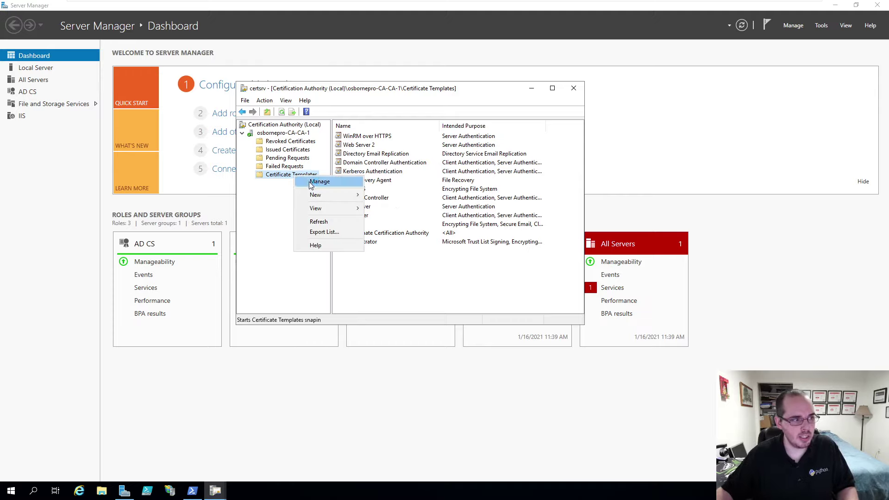
{"action": "left_click", "coordinate": [311, 185]}
{"action": "left_click_drag", "start_coordinate": [242, 82], "coordinate": [400, 71]}
{"action": "scroll", "coordinate": [392, 230], "scroll_direction": "down", "scroll_amount": 3}
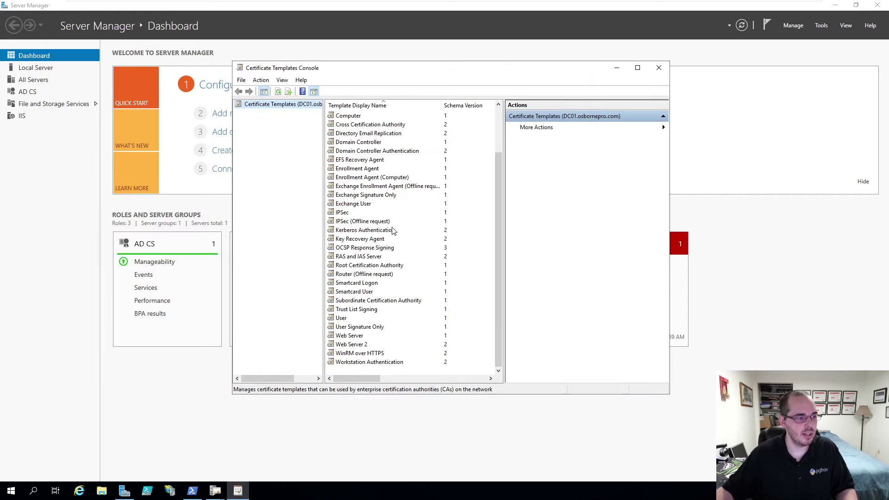
Step: Duplicate the Web Server template and review its Certification Authority compatibility options, keeping Windows Server 2003
{"action": "left_click", "coordinate": [353, 336]}
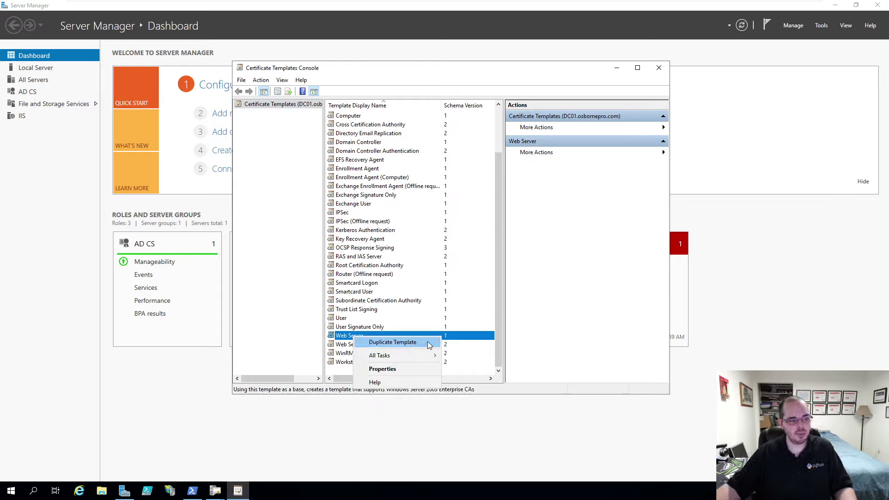
{"action": "left_click", "coordinate": [427, 341]}
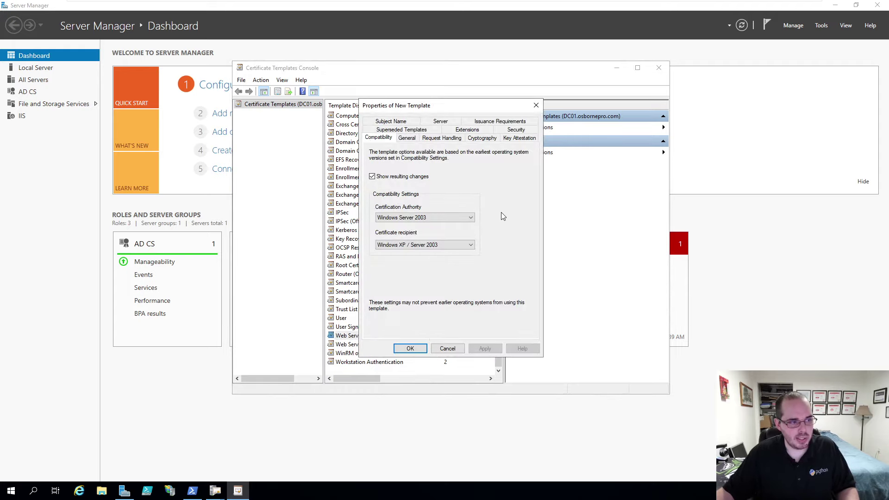
{"action": "left_click", "coordinate": [446, 218]}
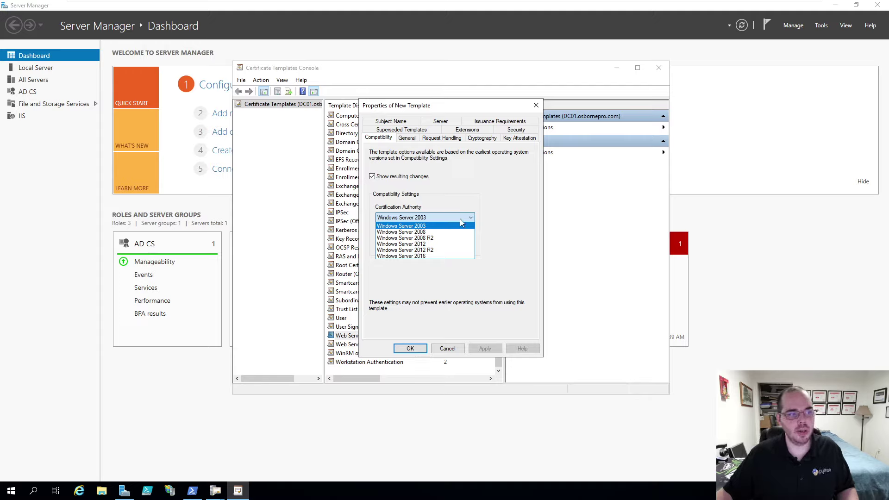
{"action": "left_click", "coordinate": [452, 208]}
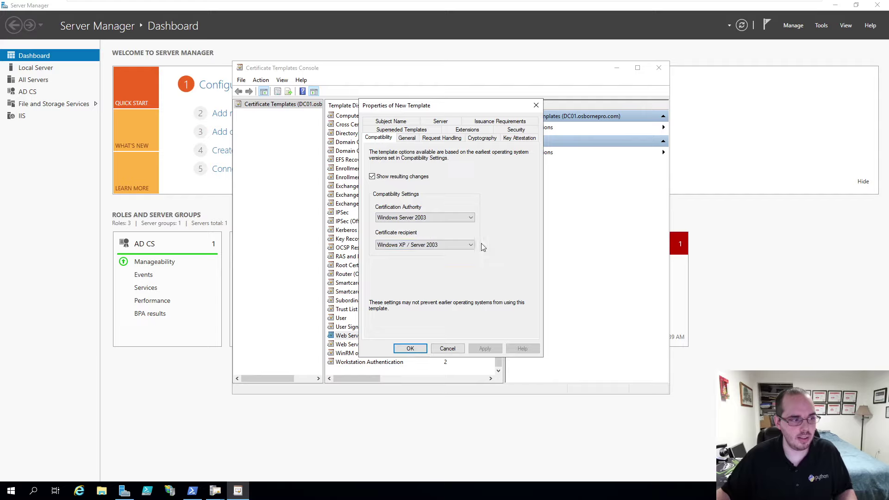
Step: Name the new template WinRM over HTTPS and enable publishing its certificate in Active Directory
{"action": "left_click", "coordinate": [408, 139]}
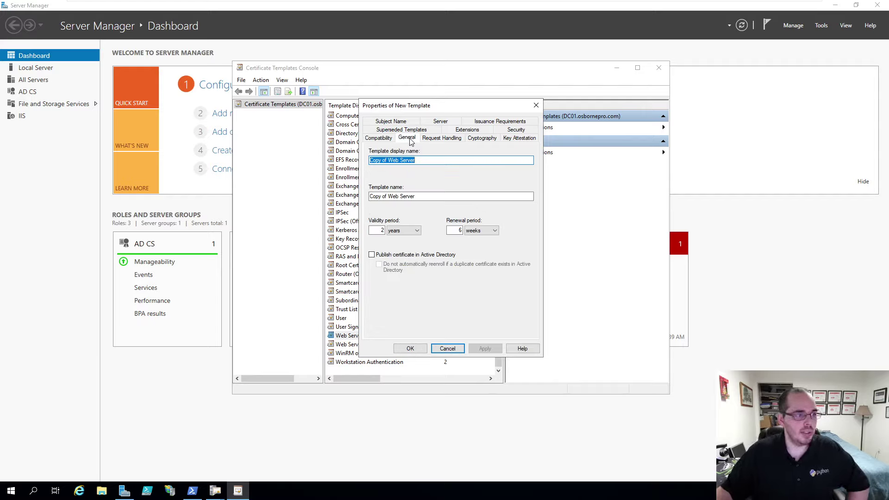
{"action": "type", "text": "WinRM o"}
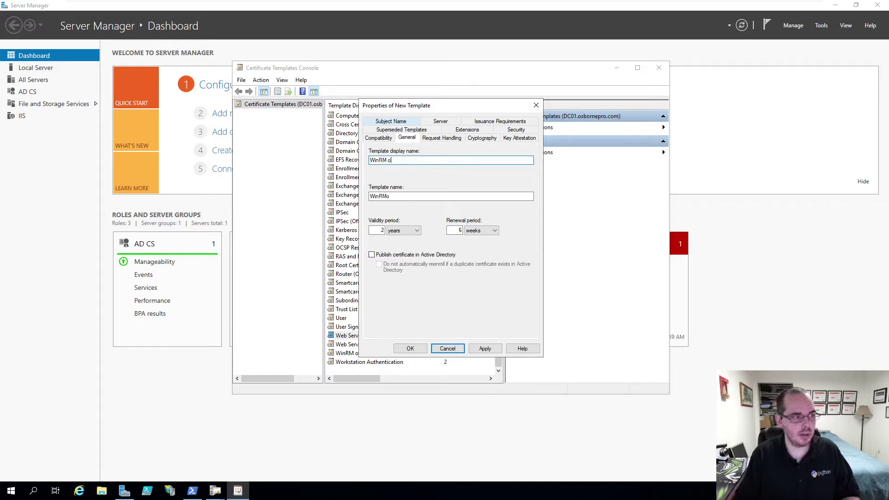
{"action": "type", "text": "ver HTTPS"}
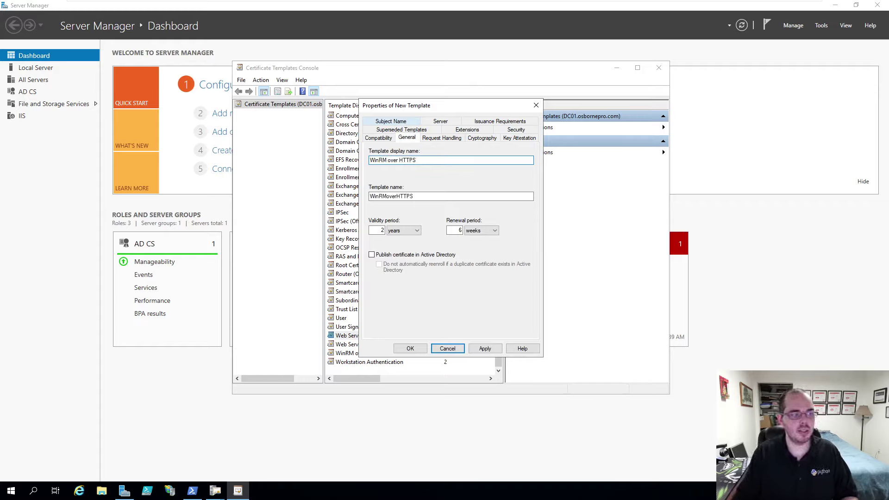
{"action": "left_click", "coordinate": [390, 255]}
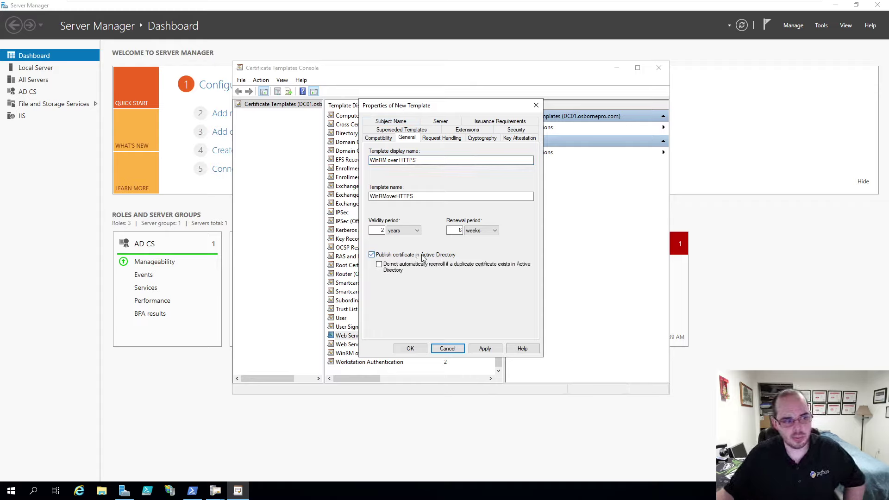
Step: Review the template's request handling options and set its minimum cryptographic key size to 2048
{"action": "left_click", "coordinate": [436, 141]}
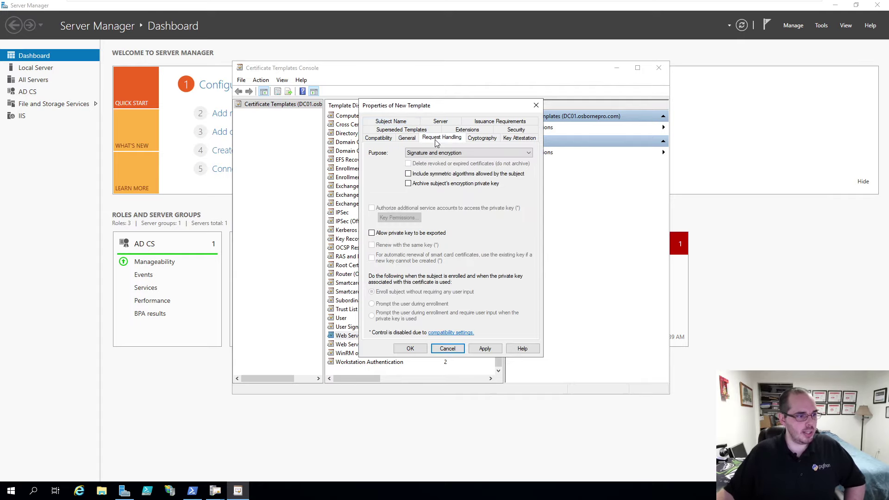
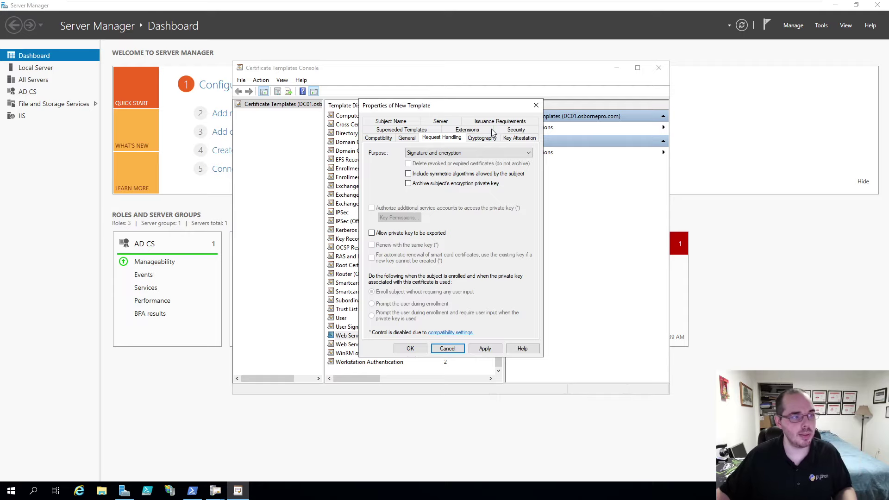
{"action": "left_click", "coordinate": [471, 137]}
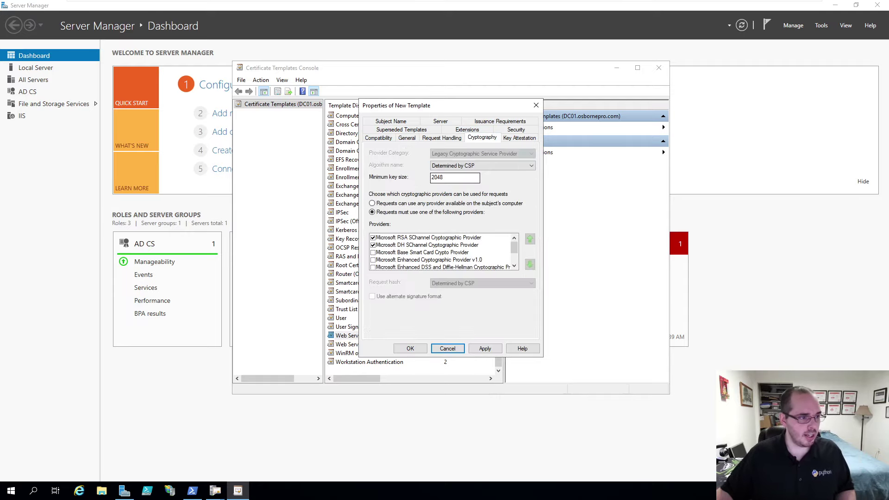
{"action": "double_click", "coordinate": [438, 178]}
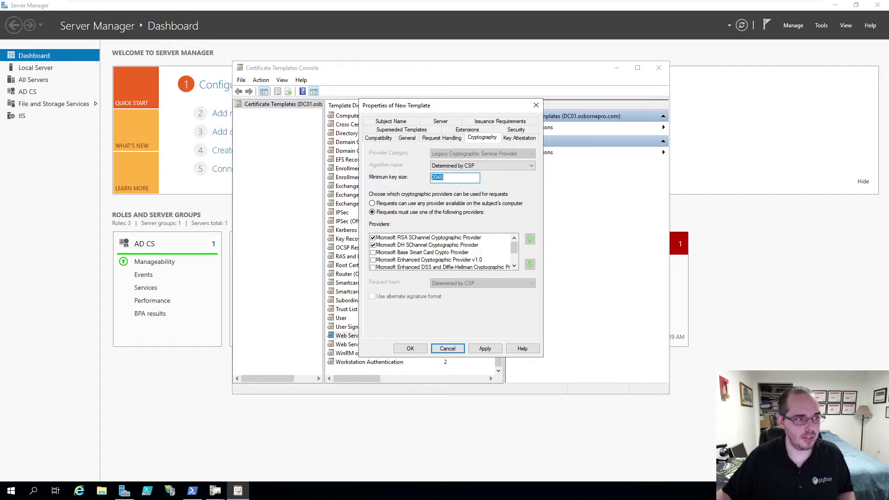
{"action": "left_click", "coordinate": [444, 178]}
{"action": "left_click_drag", "start_coordinate": [443, 178], "coordinate": [418, 178]}
{"action": "type", "text": "2048"}
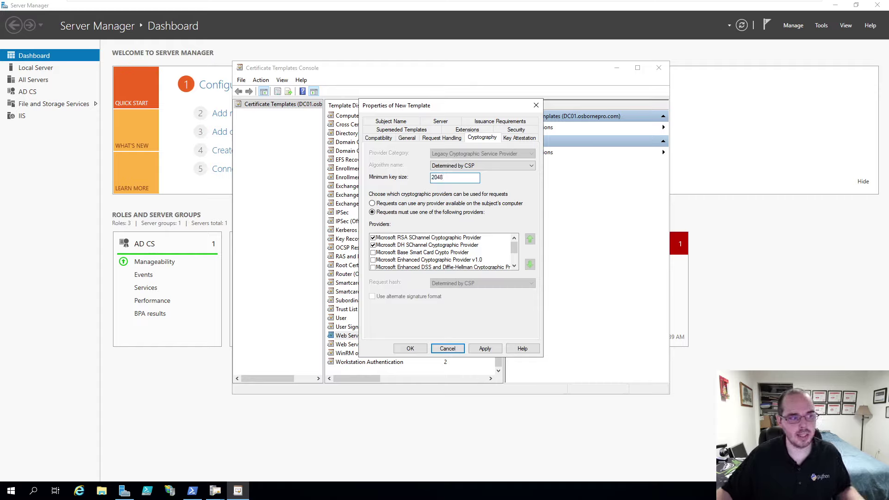
{"action": "left_click_drag", "start_coordinate": [444, 177], "coordinate": [433, 177]}
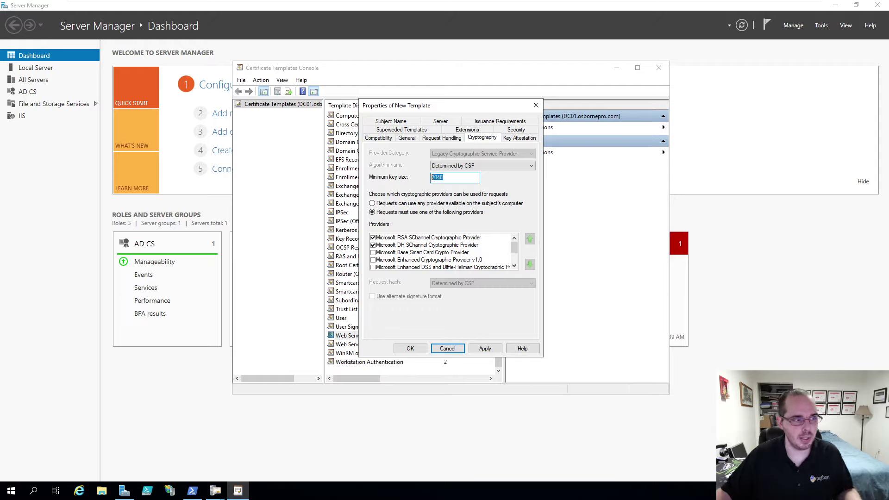
{"action": "type", "text": "2048"}
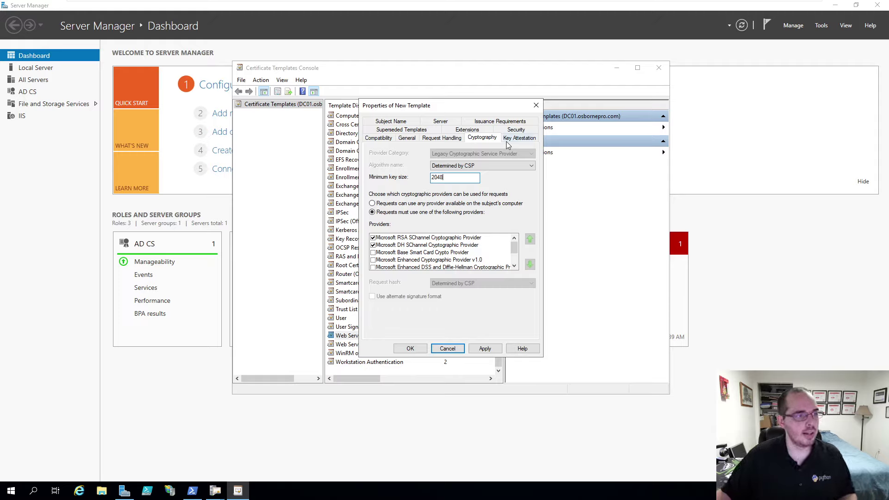
Step: Add the Domain Computers group to the new template's security permissions
{"action": "left_click", "coordinate": [507, 140]}
{"action": "left_click", "coordinate": [522, 130]}
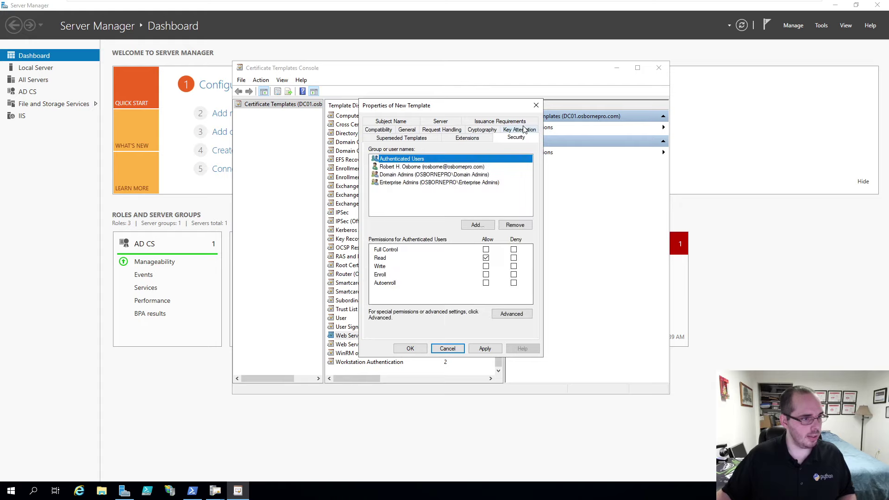
{"action": "left_click", "coordinate": [478, 225]}
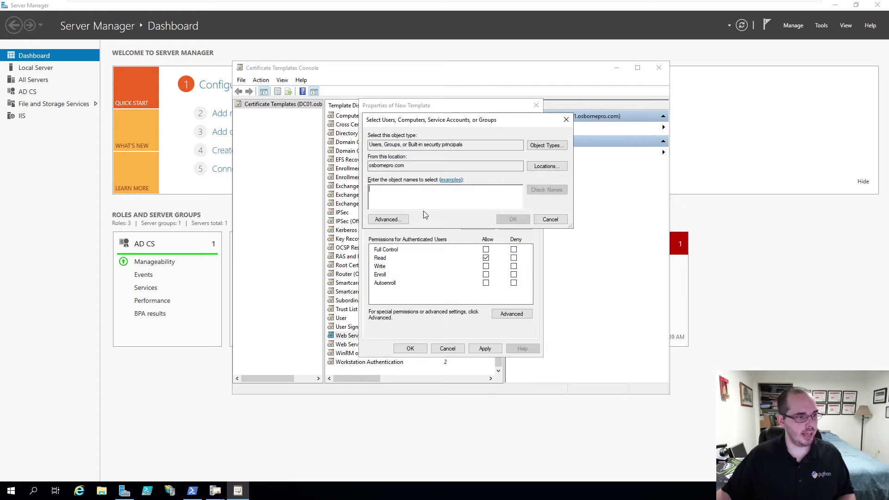
{"action": "type", "text": "Domain COmp"}
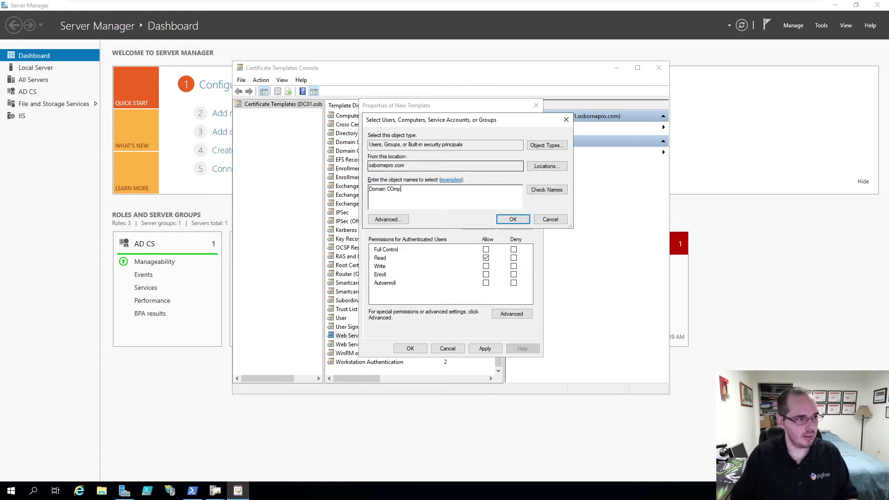
{"action": "type", "text": "u"}
{"action": "left_click", "coordinate": [547, 190]}
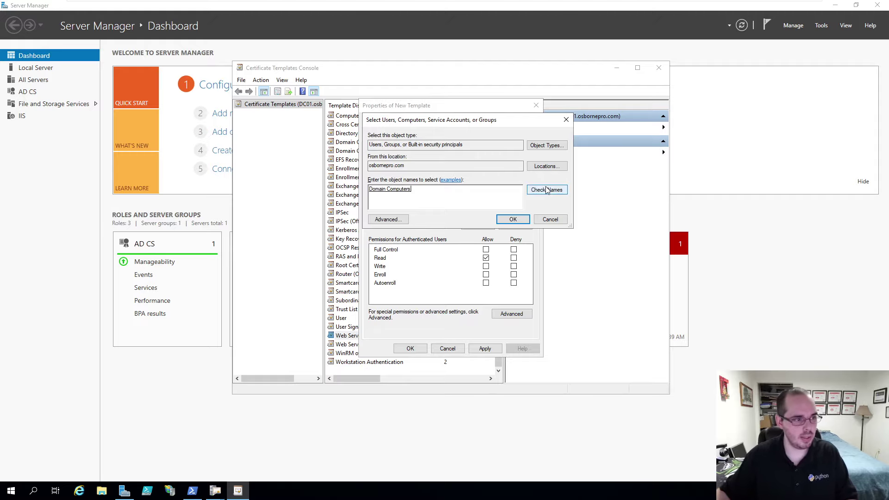
{"action": "left_click", "coordinate": [513, 220]}
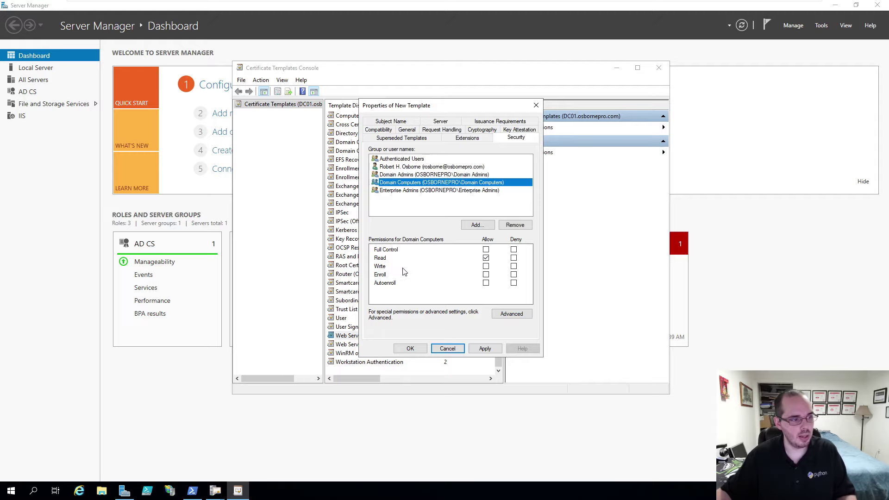
Step: Allow the Domain Computers group Write, Enroll and Autoenroll permissions on the new template
{"action": "left_click", "coordinate": [486, 266]}
{"action": "left_click", "coordinate": [486, 274]}
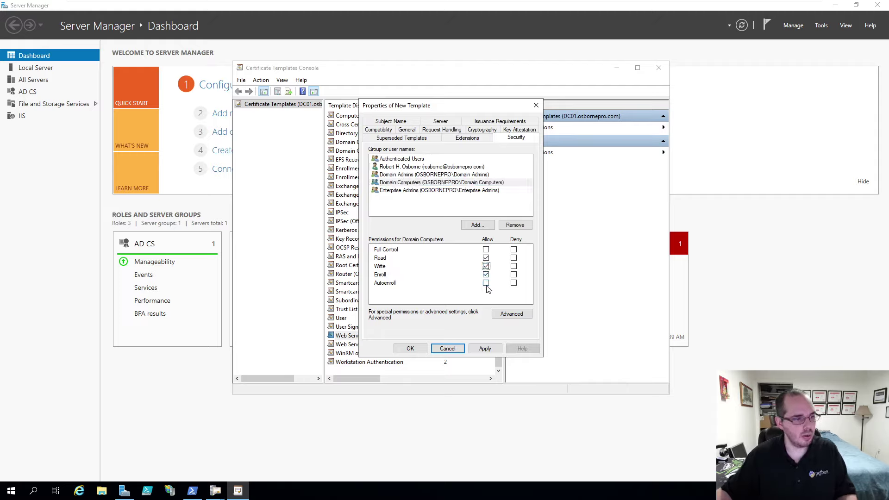
{"action": "left_click", "coordinate": [486, 283]}
Step: Add the Domain Controllers group to the new template's security permissions
{"action": "left_click", "coordinate": [478, 224]}
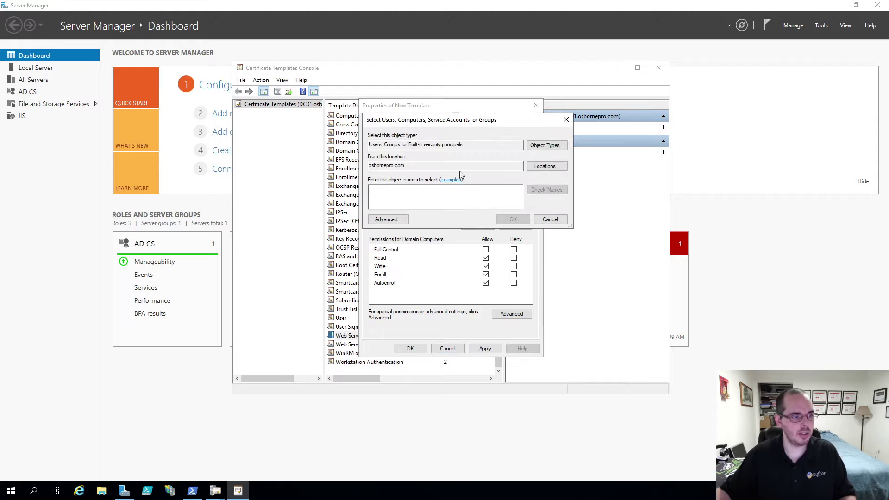
{"action": "type", "text": "Domain"}
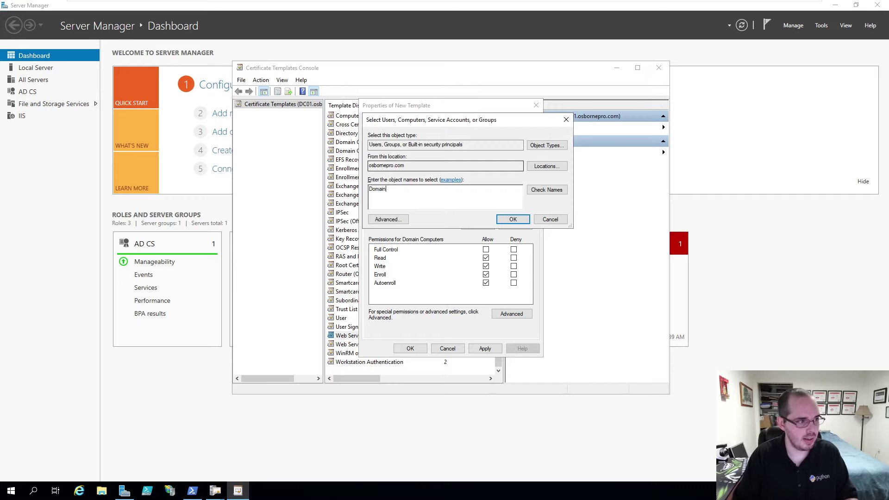
{"action": "type", "text": " Controller"}
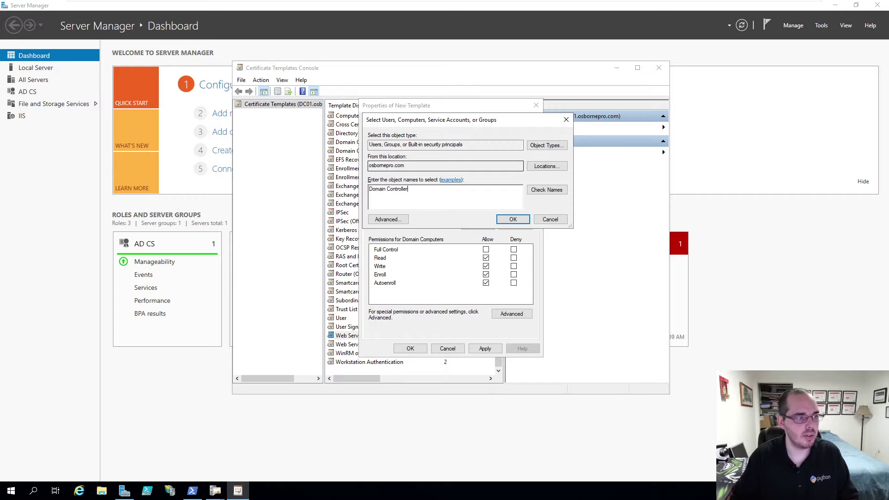
{"action": "type", "text": "s"}
{"action": "left_click", "coordinate": [551, 190]}
{"action": "left_click", "coordinate": [513, 220]}
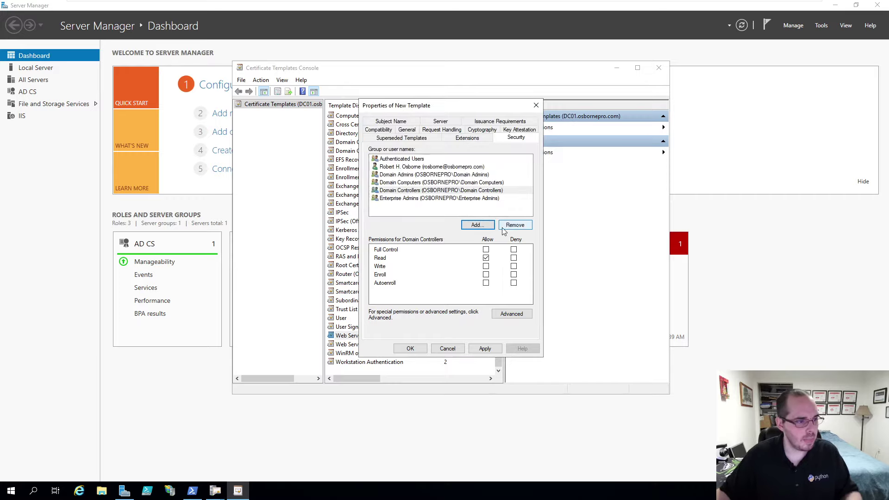
Step: Allow the Domain Controllers group Write, Enroll and Autoenroll permissions on the new template
{"action": "left_click", "coordinate": [485, 267]}
{"action": "left_click", "coordinate": [486, 275]}
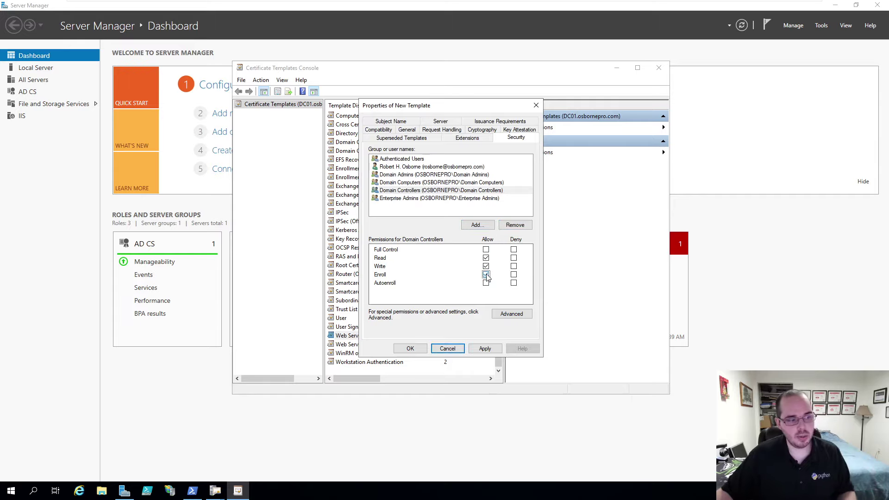
{"action": "left_click", "coordinate": [486, 283]}
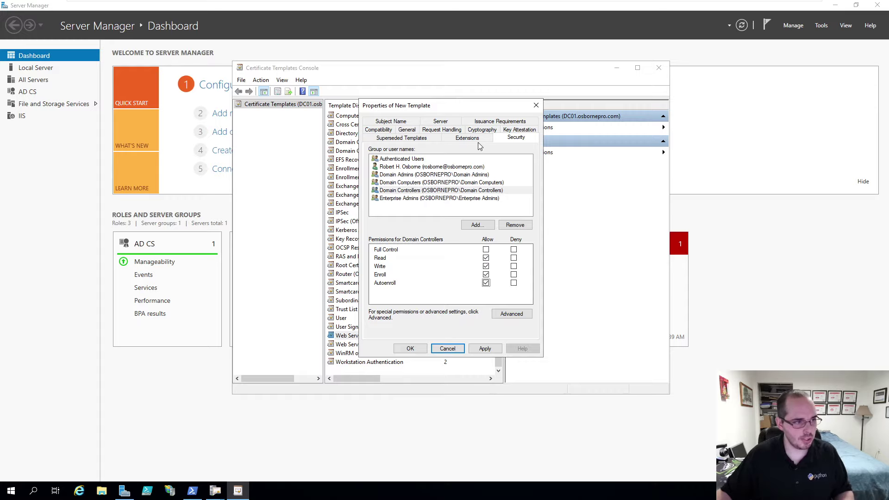
Step: Review the new template's extensions, superseded templates and general settings, and allow its private key to be exported
{"action": "left_click", "coordinate": [466, 140]}
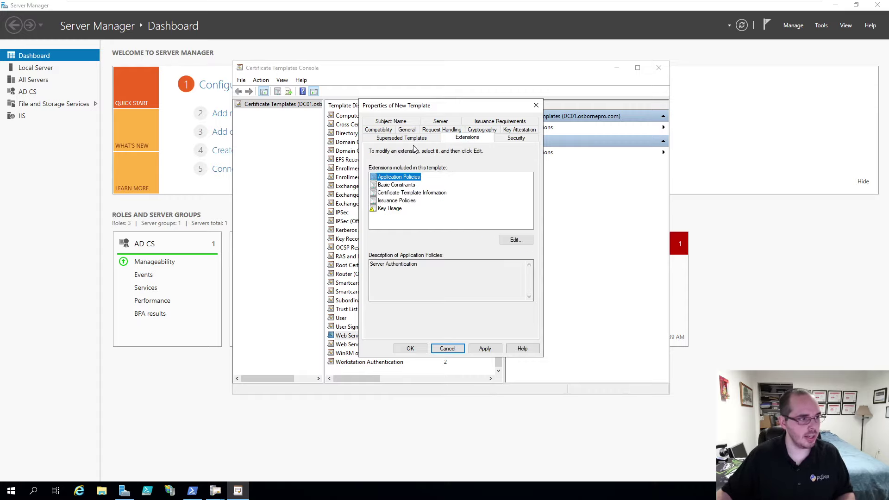
{"action": "left_click", "coordinate": [403, 138]}
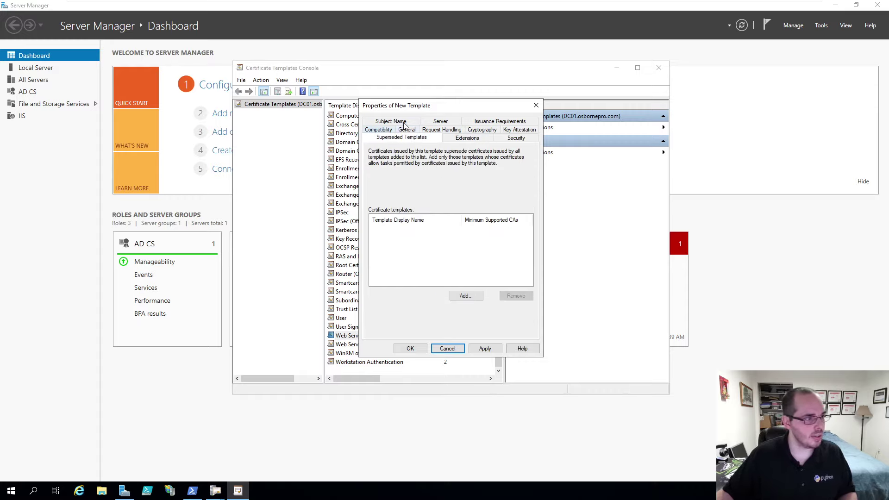
{"action": "left_click", "coordinate": [381, 129]}
{"action": "left_click", "coordinate": [411, 139]}
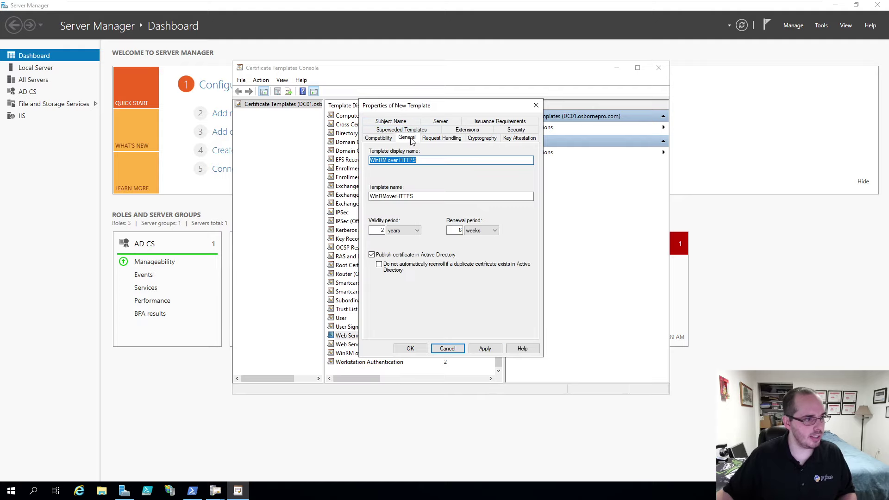
{"action": "left_click", "coordinate": [435, 140]}
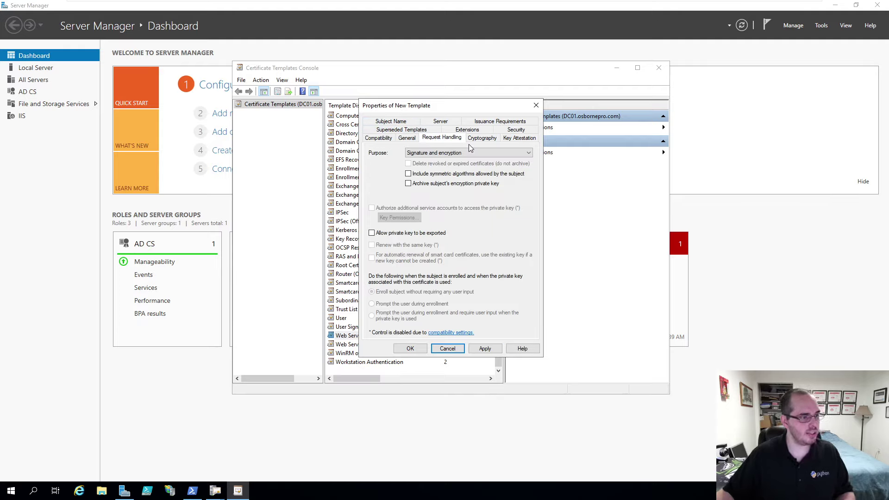
{"action": "left_click", "coordinate": [483, 138]}
{"action": "left_click", "coordinate": [442, 138]}
{"action": "left_click", "coordinate": [389, 240]}
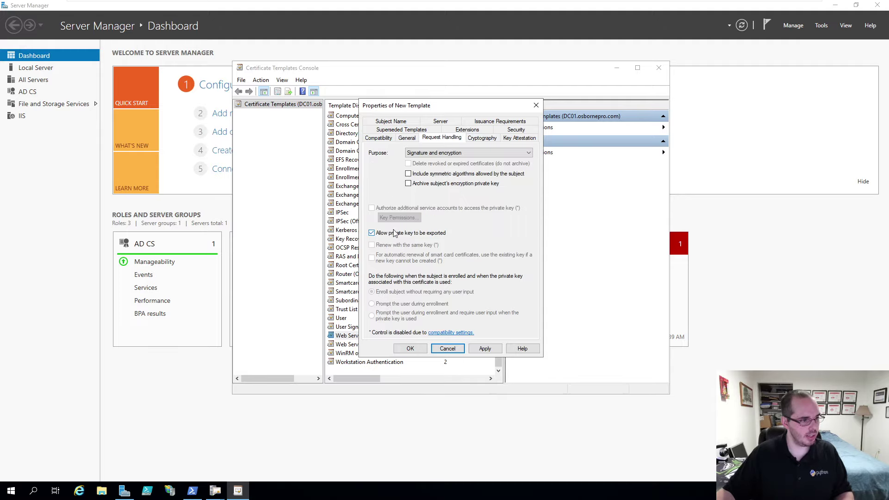
Step: Try building the subject name from Active Directory with Common name format, including DNS name but not UPN, and discard the new template
{"action": "left_click", "coordinate": [440, 122]}
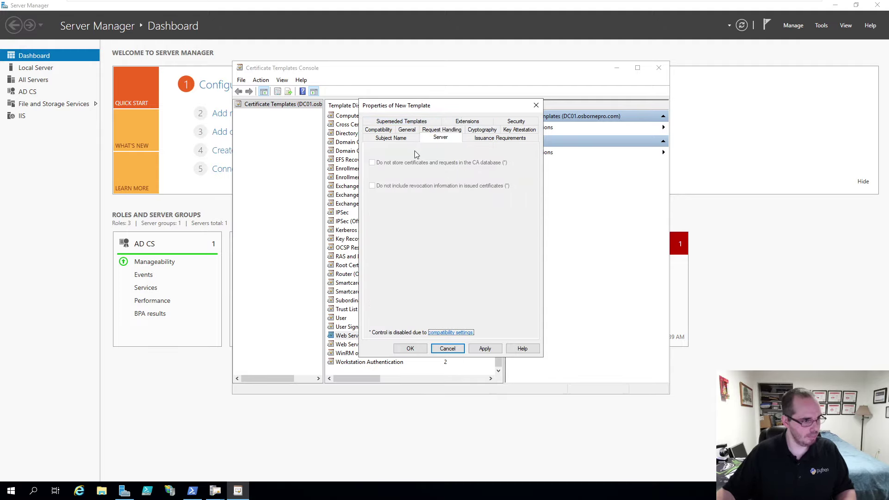
{"action": "left_click", "coordinate": [391, 138]}
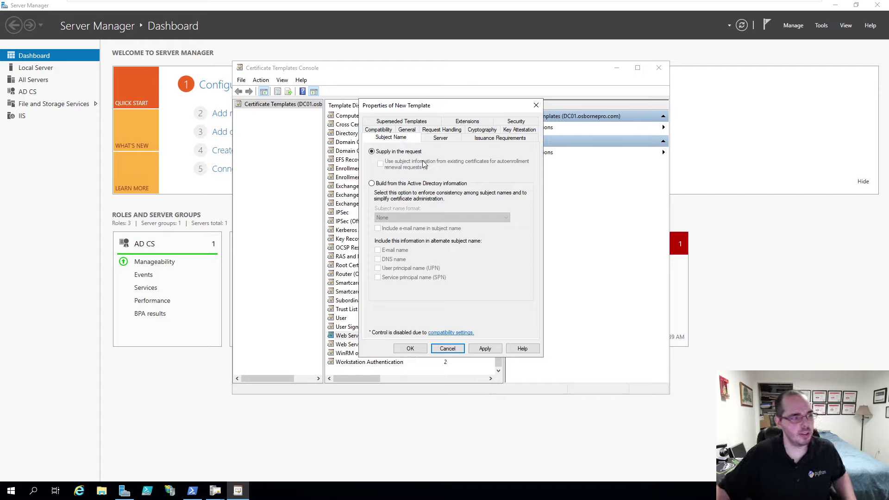
{"action": "left_click", "coordinate": [373, 184]}
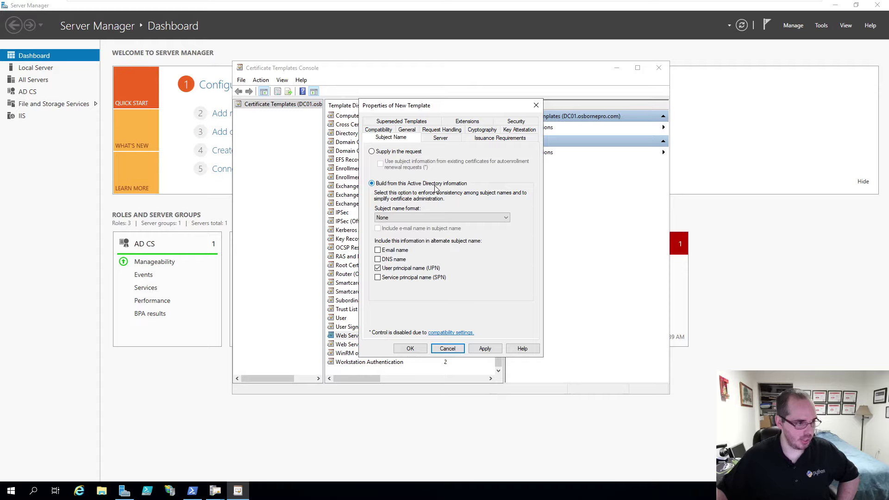
{"action": "left_click", "coordinate": [377, 269]}
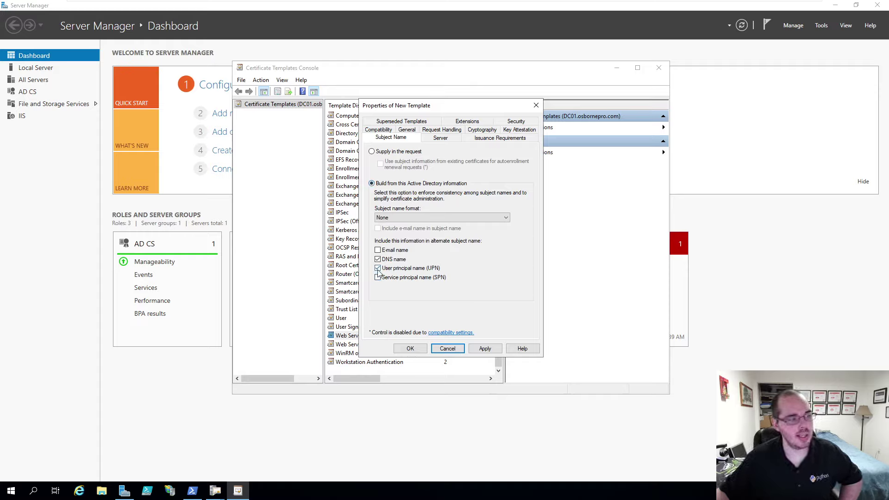
{"action": "left_click", "coordinate": [378, 270]}
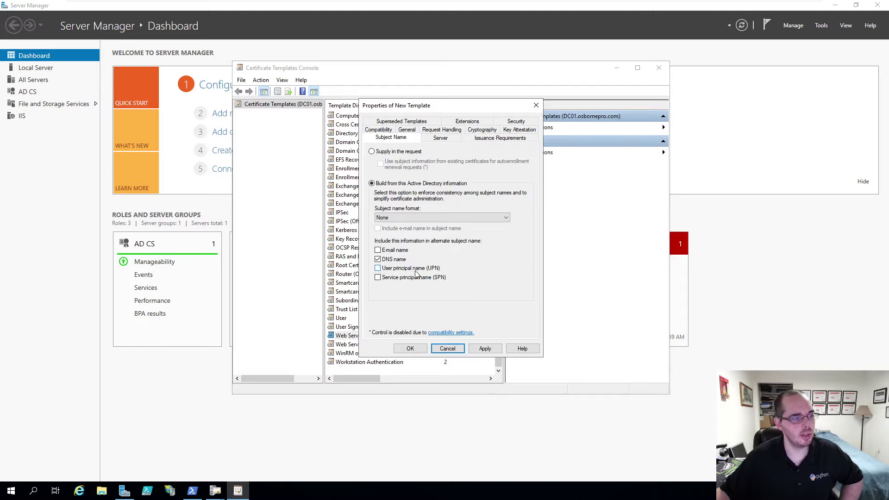
{"action": "left_click", "coordinate": [405, 218]}
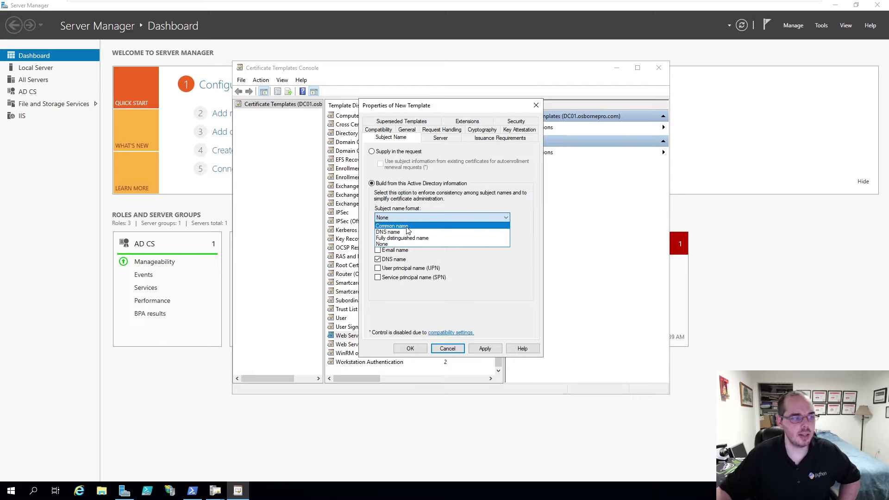
{"action": "left_click", "coordinate": [406, 227]}
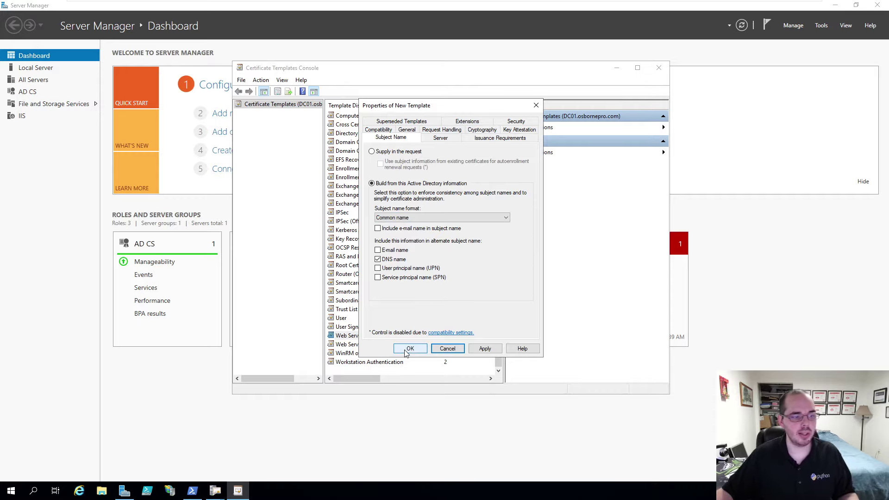
{"action": "left_click", "coordinate": [535, 106]}
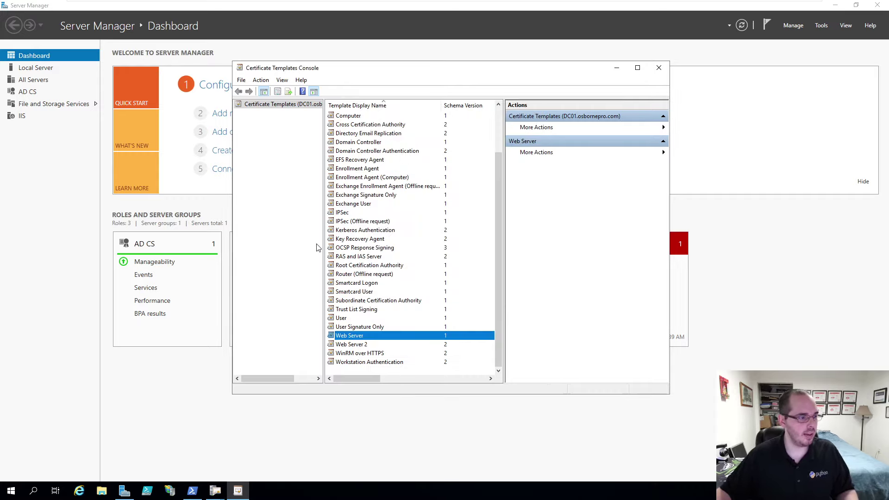
Step: Open the properties of the existing WinRM over HTTPS template and examine its subject name settings
{"action": "double_click", "coordinate": [367, 354]}
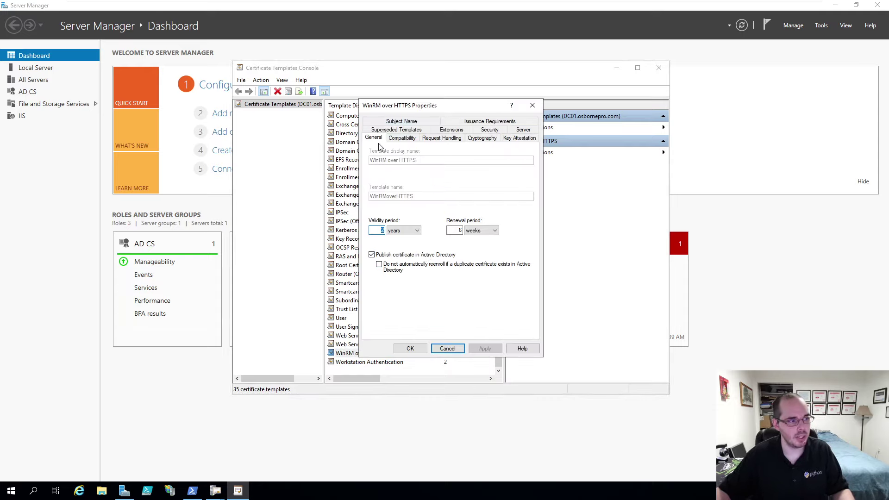
{"action": "left_click", "coordinate": [402, 122]}
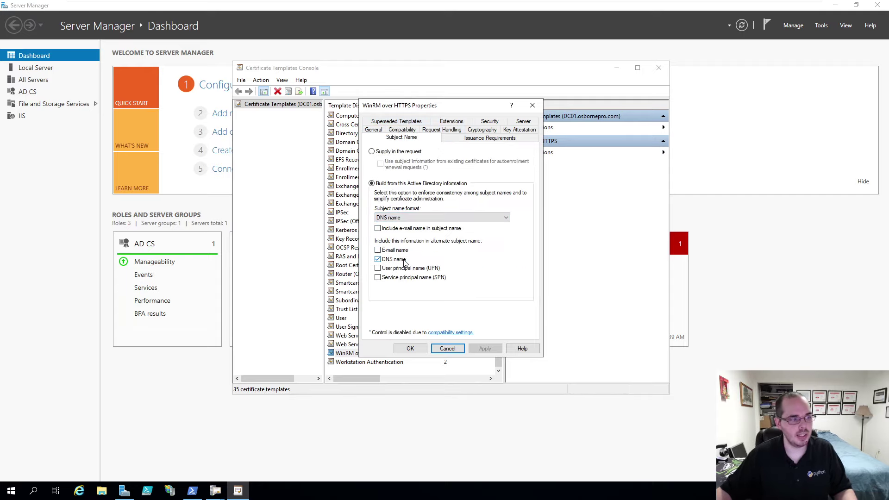
{"action": "left_click", "coordinate": [409, 219]}
{"action": "left_click", "coordinate": [438, 202]}
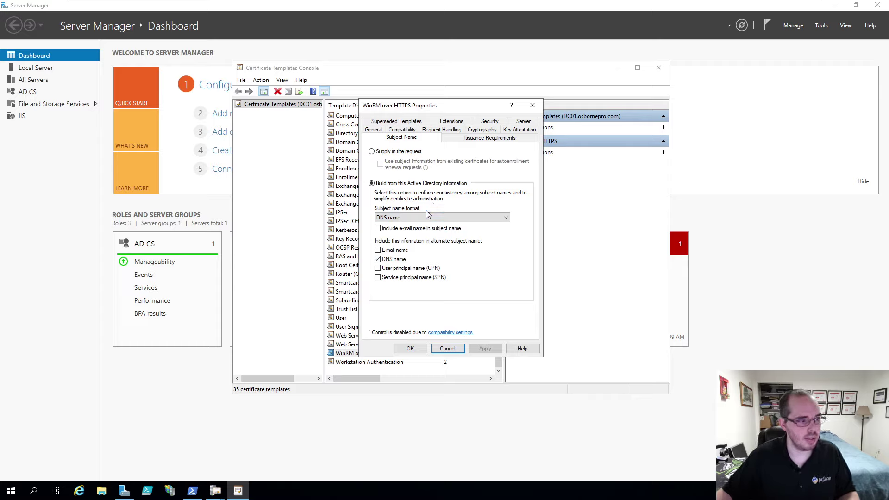
Step: Examine the existing template's issuance requirements, cryptography, key attestation, request handling, compatibility and general settings
{"action": "left_click", "coordinate": [478, 139]}
{"action": "left_click", "coordinate": [482, 130]}
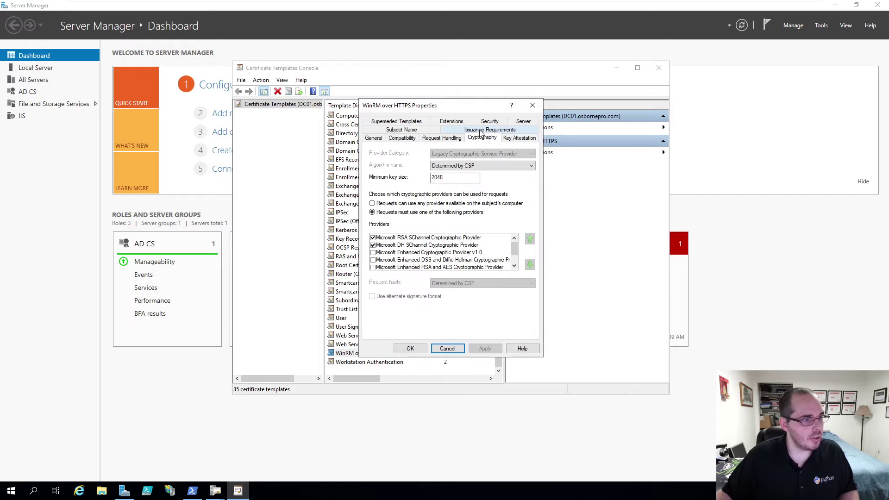
{"action": "left_click", "coordinate": [521, 138]}
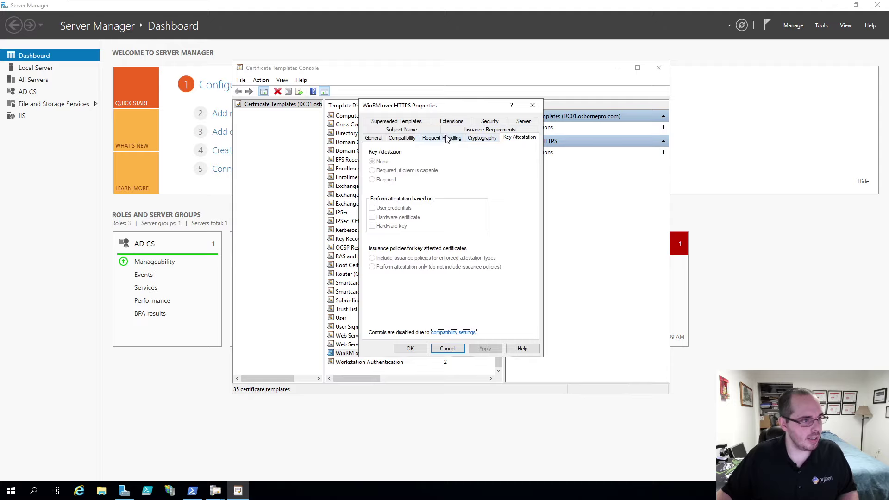
{"action": "left_click", "coordinate": [446, 139]}
{"action": "left_click", "coordinate": [412, 141]}
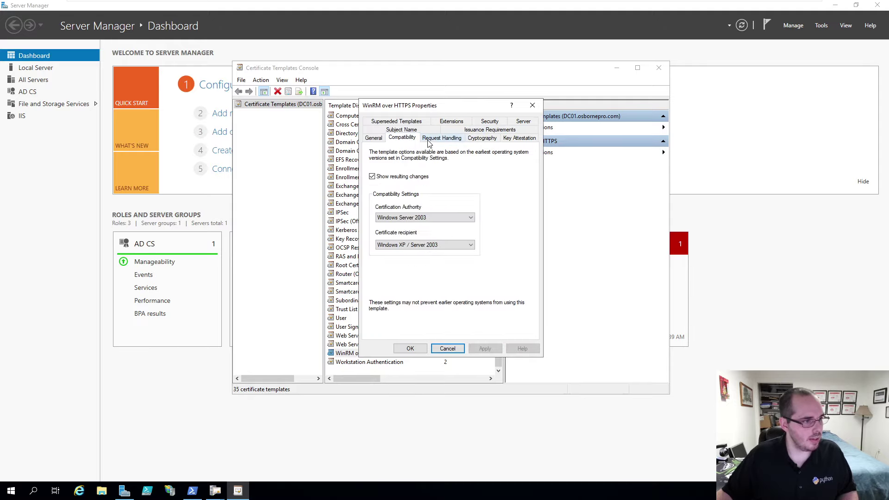
{"action": "left_click", "coordinate": [373, 139]}
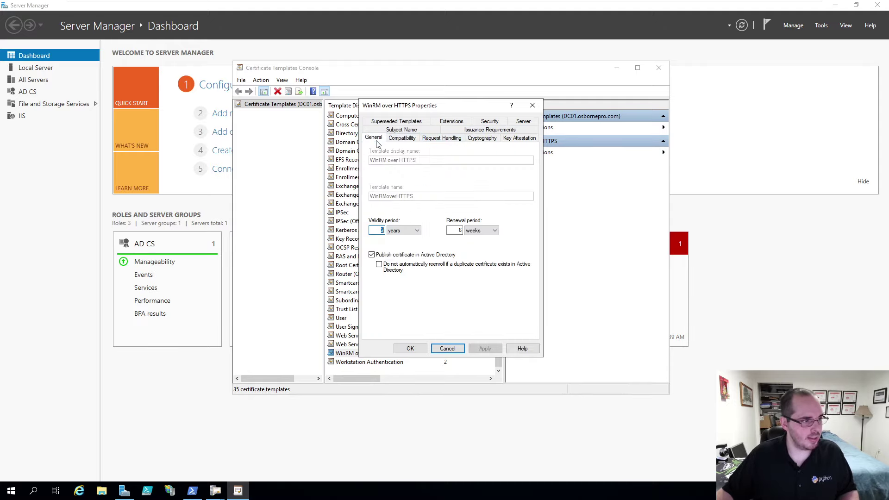
Step: Examine the existing template's permissions for Domain Computers and Domain Controllers, and close its properties
{"action": "left_click", "coordinate": [491, 122]}
{"action": "left_click", "coordinate": [414, 183]}
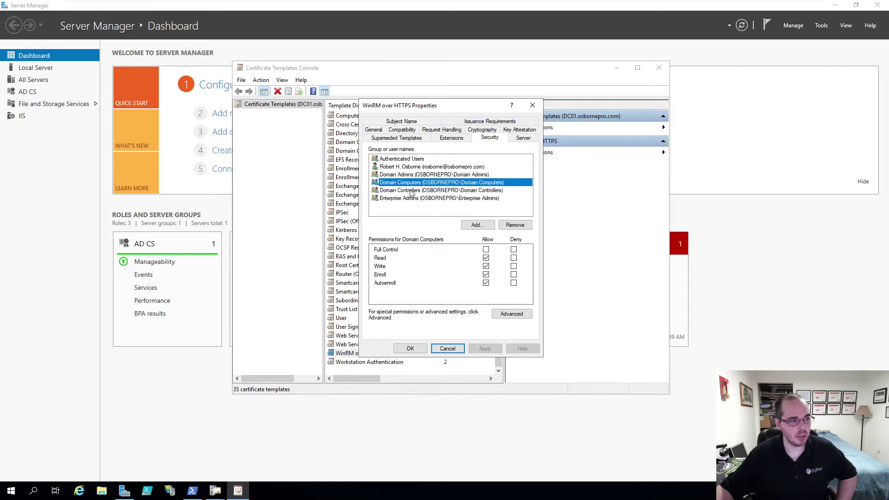
{"action": "left_click", "coordinate": [410, 191]}
{"action": "left_click", "coordinate": [417, 183]}
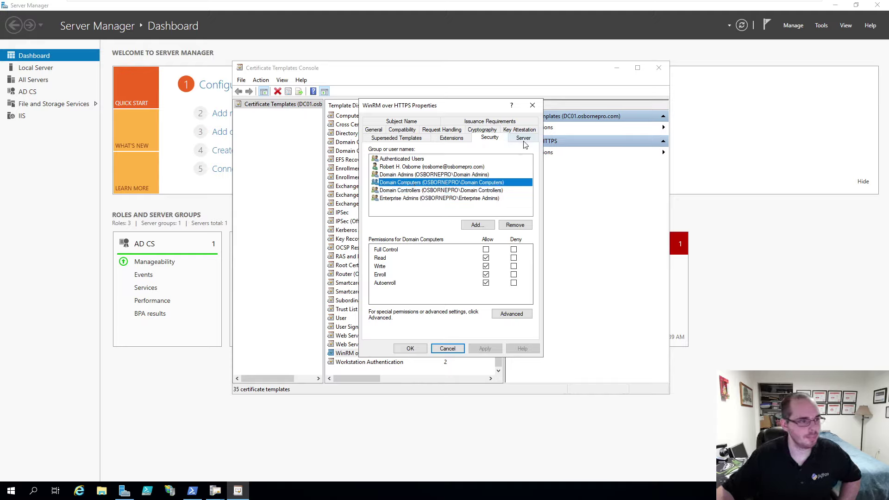
{"action": "left_click", "coordinate": [532, 105]}
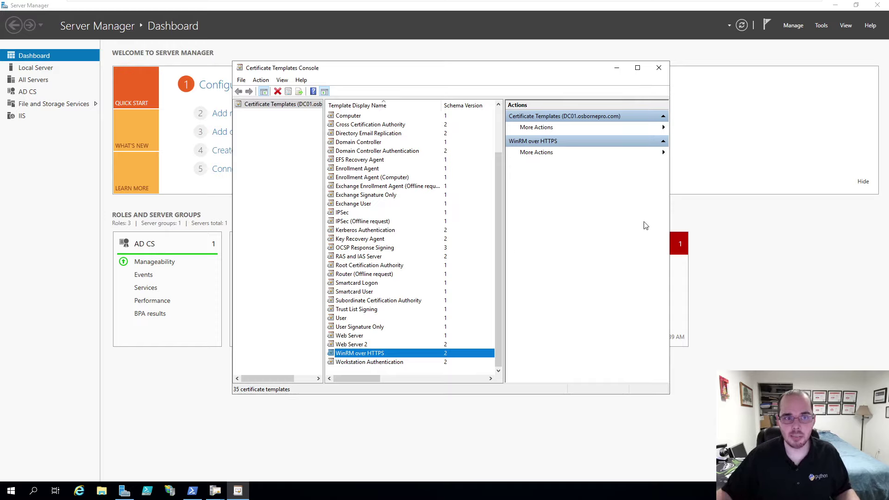
Step: Switch to the DC01 virtual machine and open Active Directory Sites and Services
{"action": "left_click", "coordinate": [823, 26]}
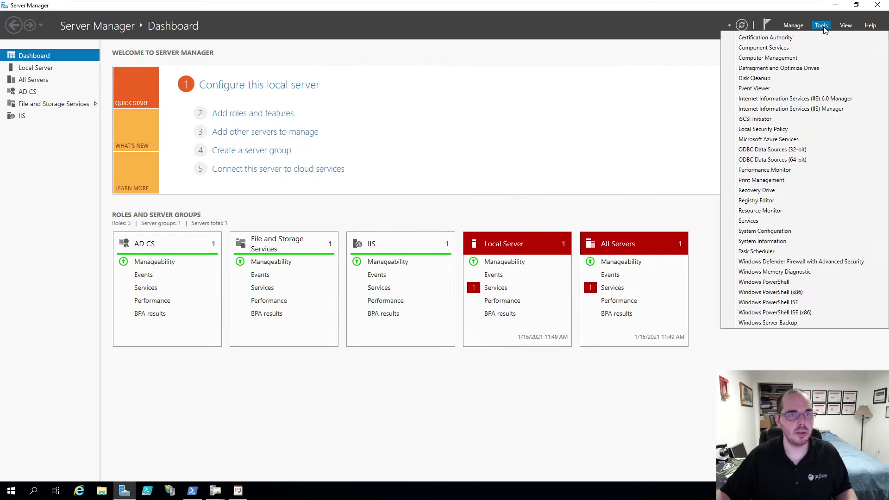
{"action": "left_click", "coordinate": [665, 82]}
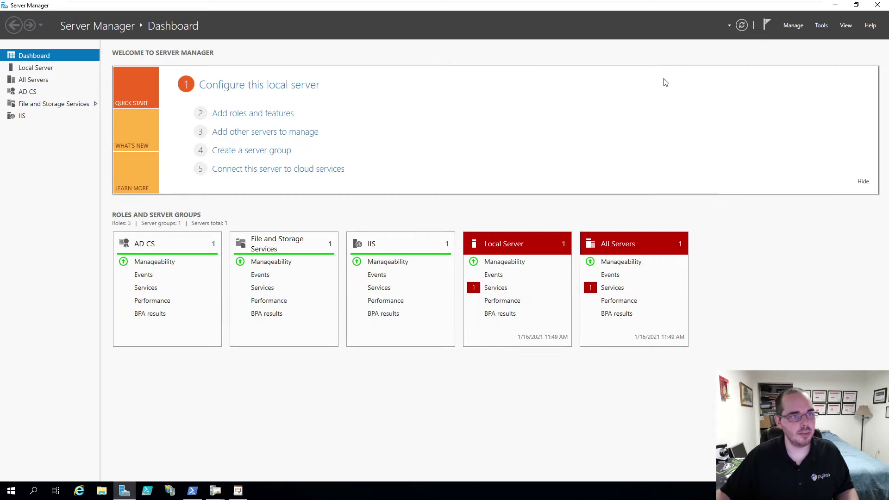
{"action": "mouse_move", "coordinate": [549, 3]}
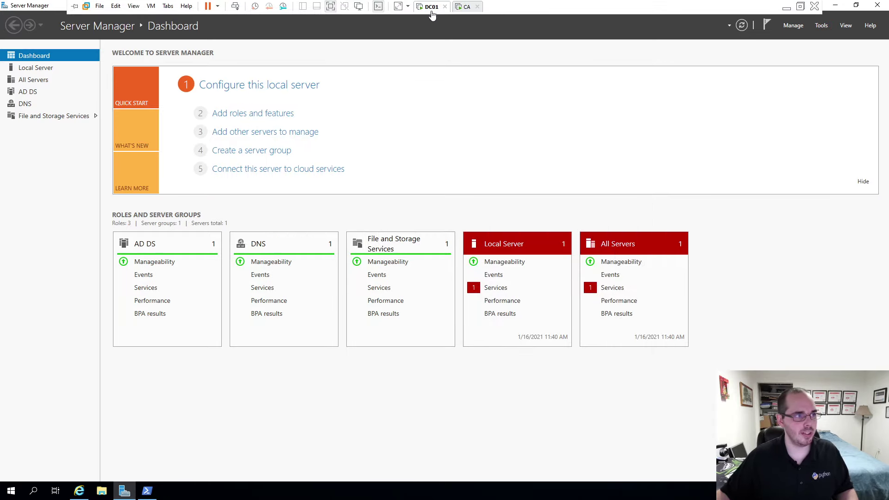
{"action": "left_click", "coordinate": [822, 26]}
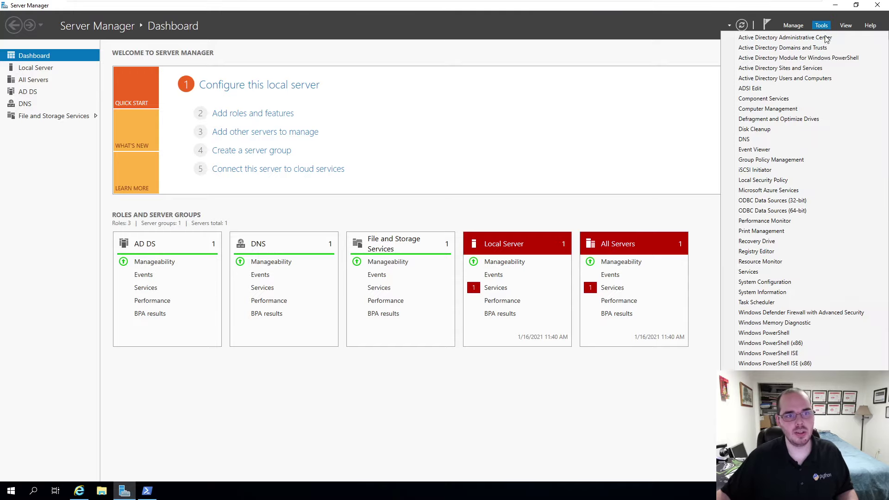
{"action": "left_click", "coordinate": [795, 69]}
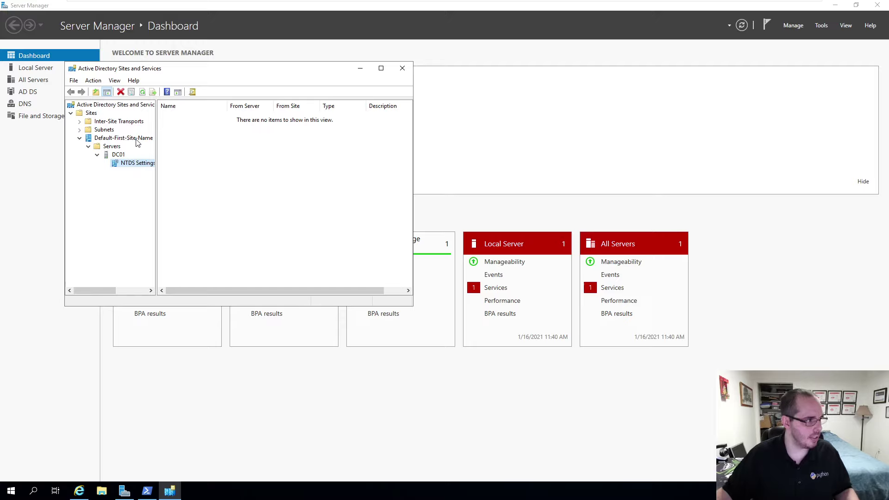
Step: Examine the available actions for the DC01 server and its NTDS Settings in Active Directory Sites and Services
{"action": "right_click", "coordinate": [119, 156]}
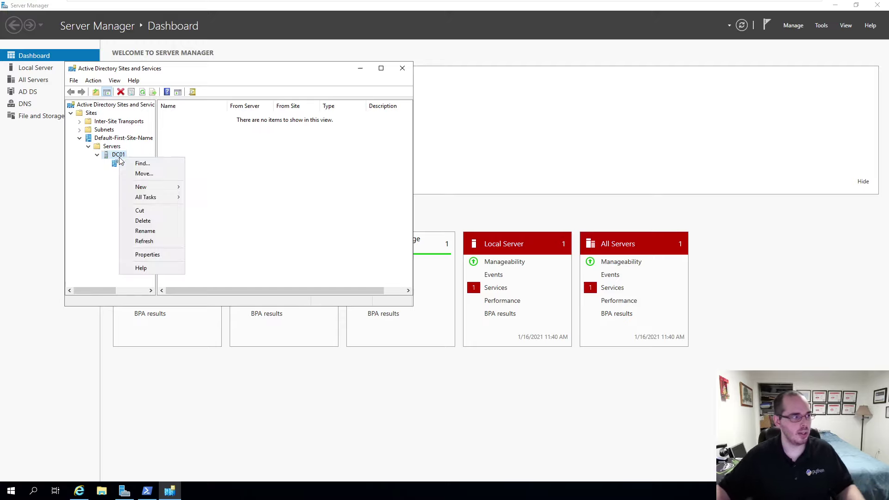
{"action": "left_click", "coordinate": [119, 156]}
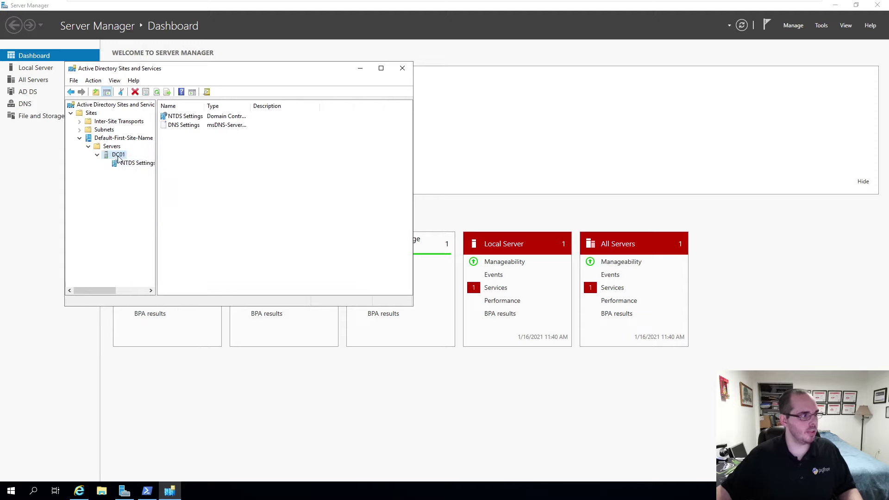
{"action": "right_click", "coordinate": [119, 158]}
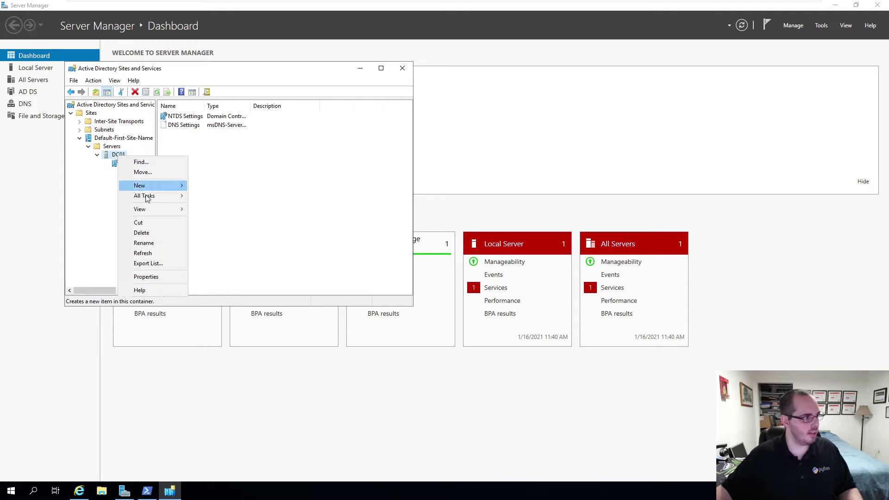
{"action": "mouse_move", "coordinate": [145, 196]}
{"action": "left_click", "coordinate": [178, 126]}
{"action": "left_click", "coordinate": [181, 116]}
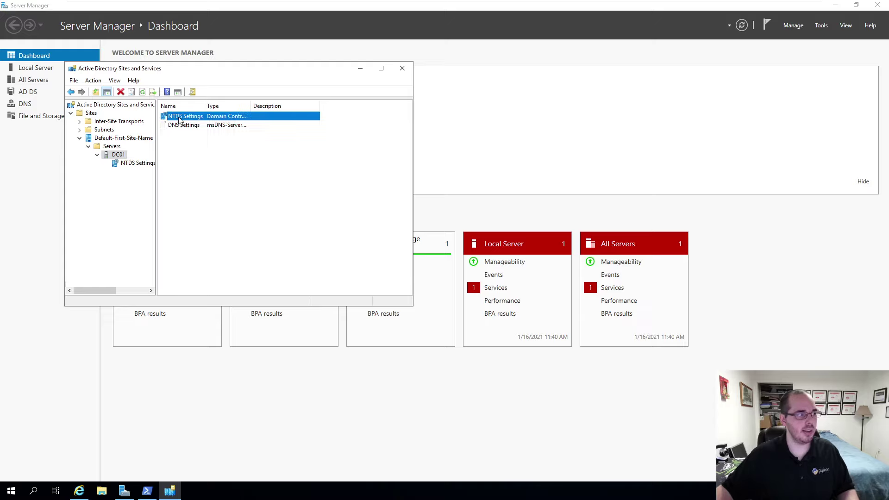
{"action": "right_click", "coordinate": [180, 118]}
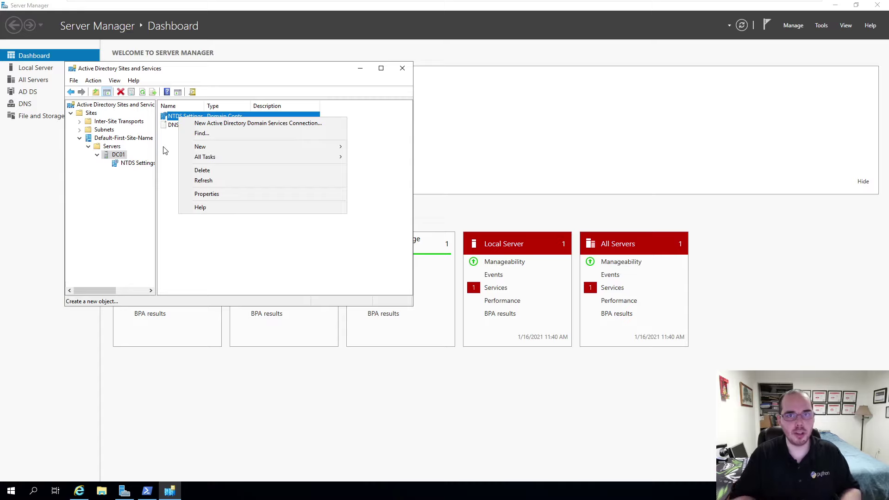
{"action": "left_click", "coordinate": [176, 160]}
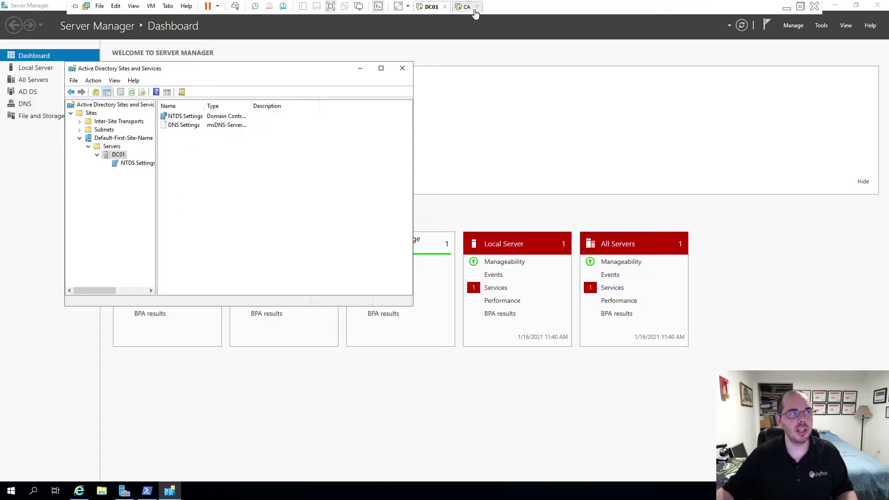
Step: Switch to the CA virtual machine, run certlm.msc in PowerShell, and show the local computer's Personal certificates
{"action": "left_click", "coordinate": [467, 7]}
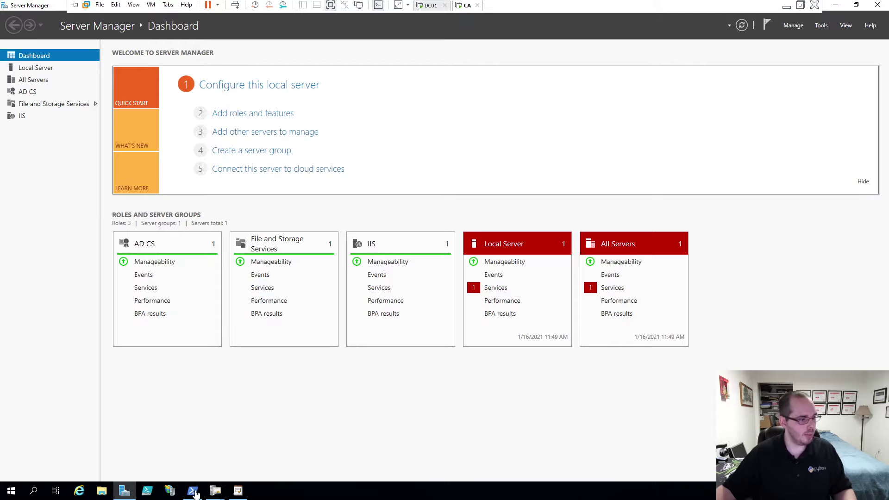
{"action": "left_click", "coordinate": [193, 490]}
{"action": "left_click", "coordinate": [319, 332]}
{"action": "key", "text": "Escape"}
{"action": "type", "text": "certl"}
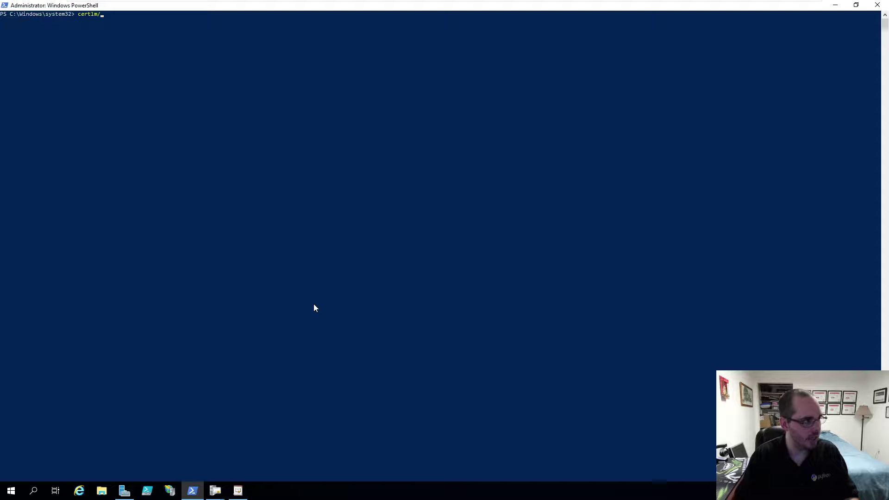
{"action": "type", "text": "m.msc"}
{"action": "key", "text": "Return"}
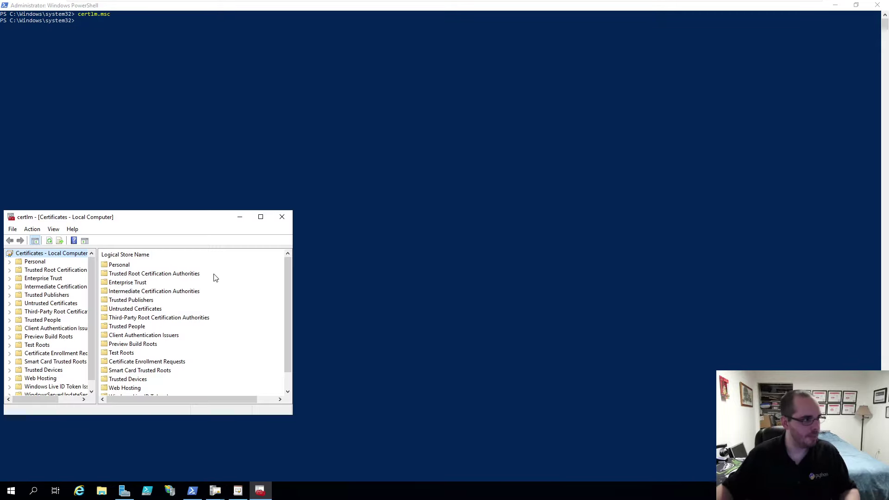
{"action": "left_click_drag", "start_coordinate": [132, 220], "coordinate": [380, 99]}
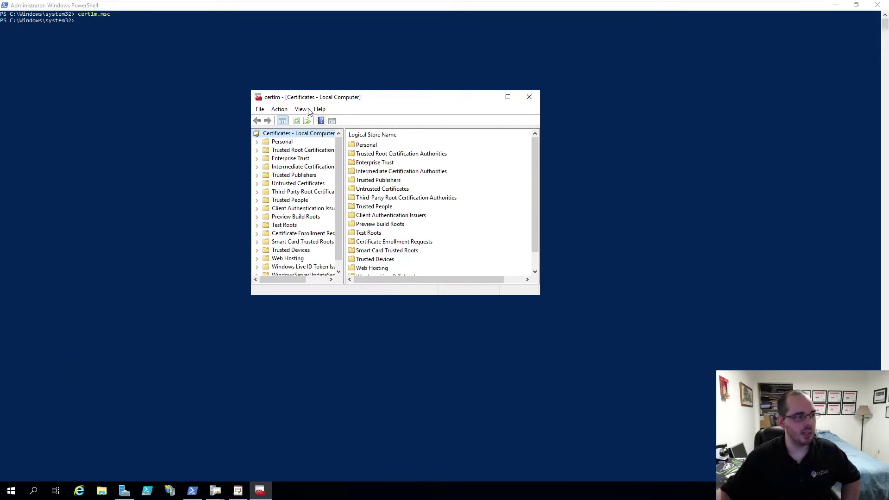
{"action": "double_click", "coordinate": [369, 147]}
{"action": "double_click", "coordinate": [369, 145]}
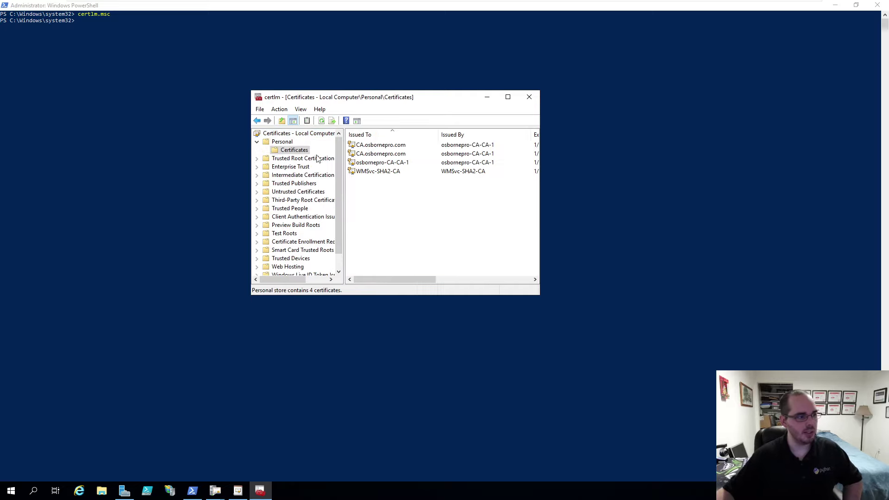
Step: Start a new certificate request under the Active Directory Enrollment Policy, select WinRM over HTTPS, and cancel the enrollment
{"action": "right_click", "coordinate": [296, 153]}
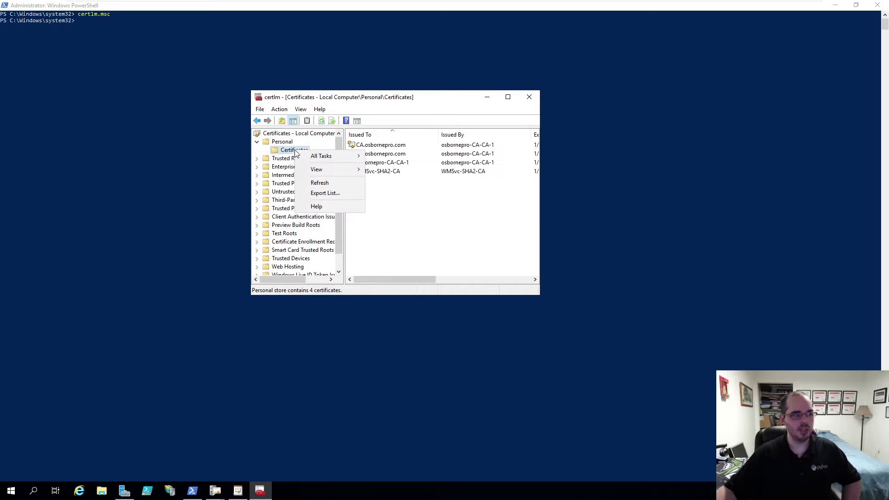
{"action": "mouse_move", "coordinate": [340, 158]}
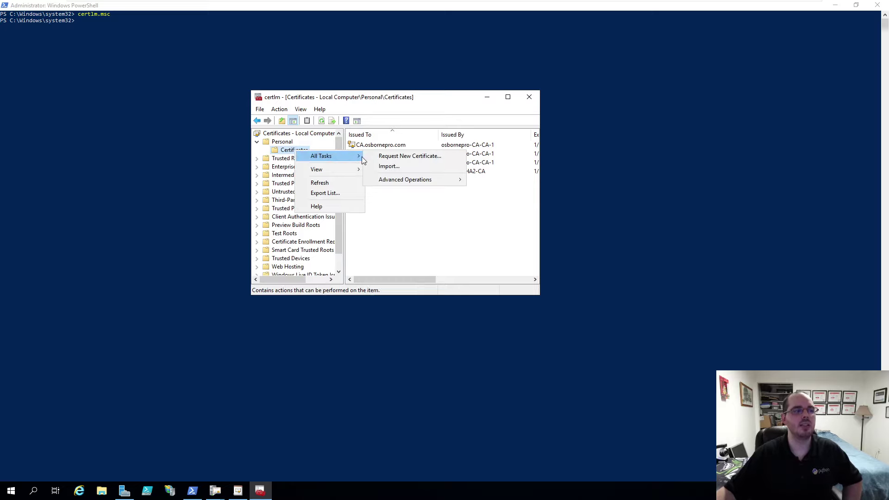
{"action": "left_click", "coordinate": [432, 159]}
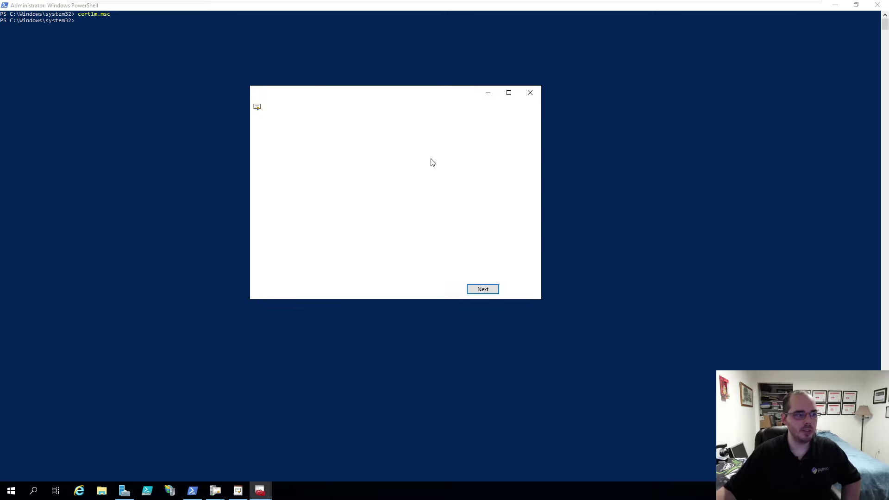
{"action": "left_click", "coordinate": [483, 291]}
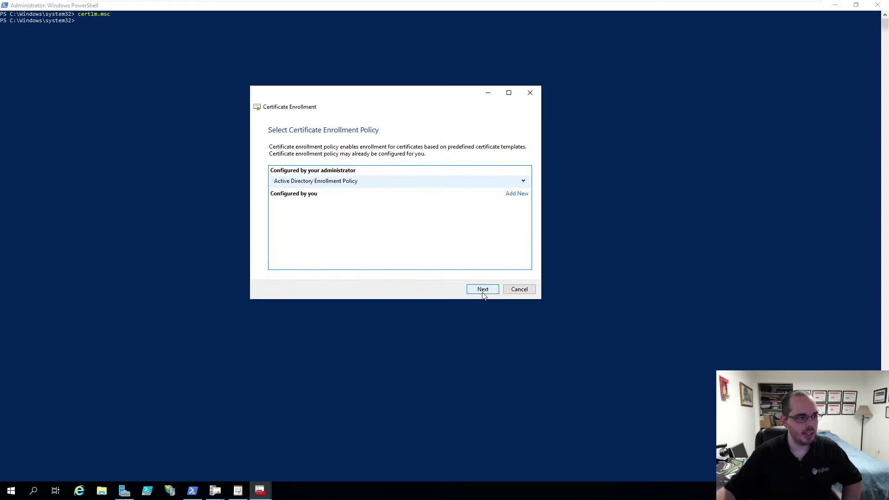
{"action": "left_click", "coordinate": [482, 290]}
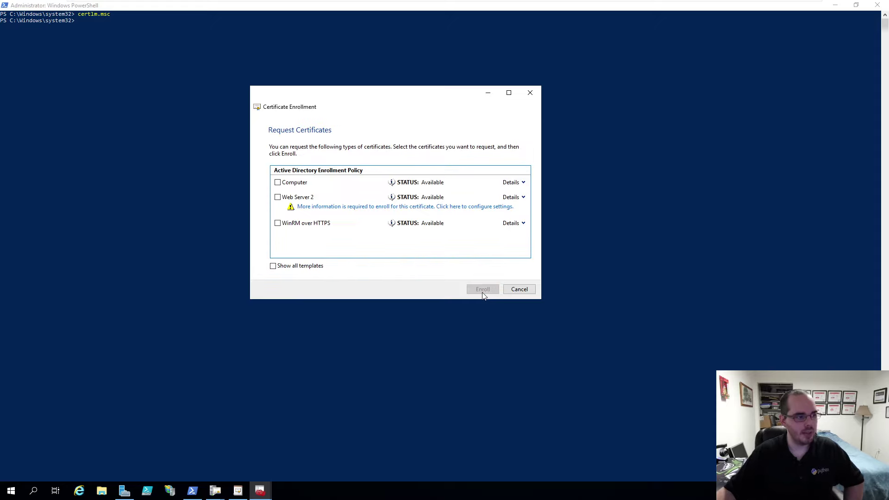
{"action": "left_click", "coordinate": [278, 223]}
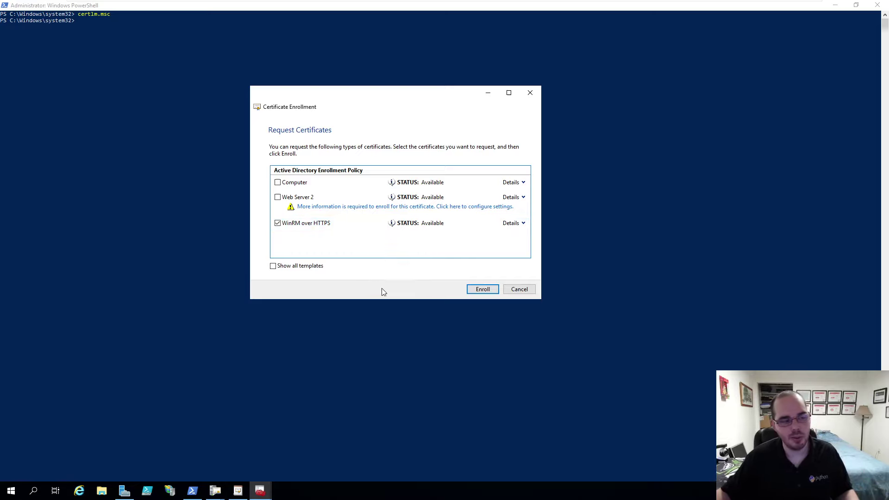
{"action": "left_click", "coordinate": [520, 290]}
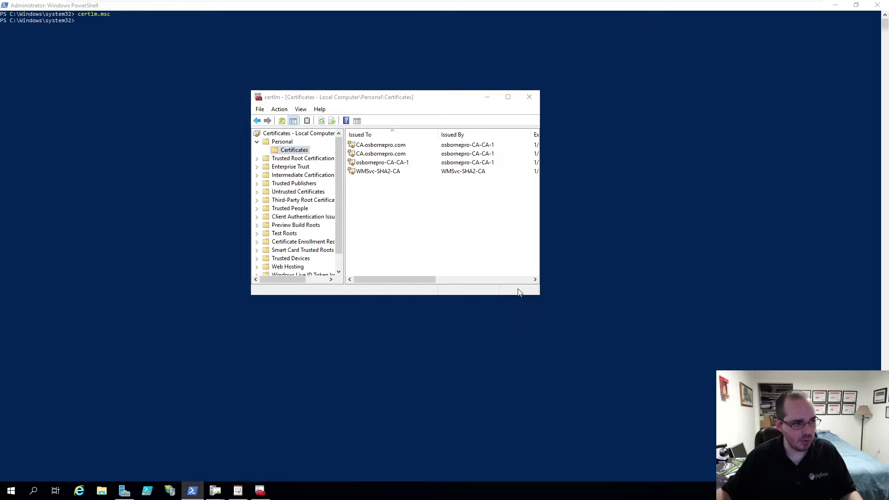
Step: Open the details of the certificate issued from the WinRM over HTTPS template and copy its thumbprint
{"action": "left_click_drag", "start_coordinate": [397, 277], "coordinate": [493, 279]}
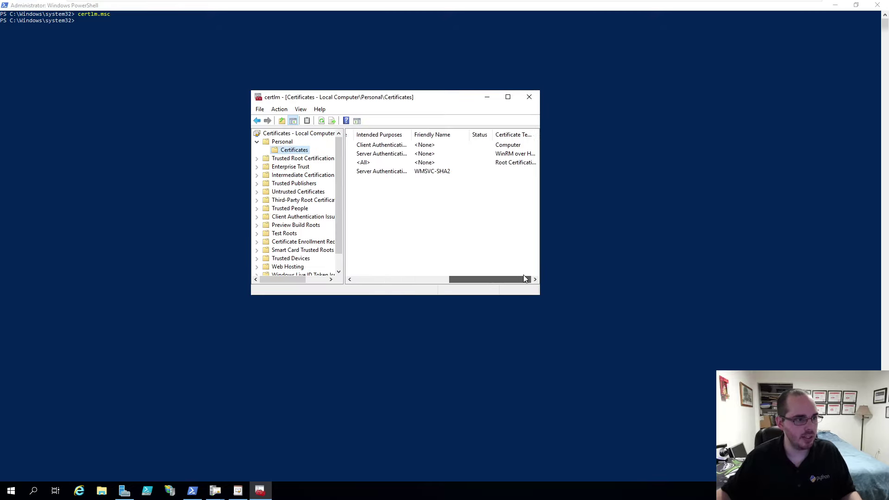
{"action": "left_click", "coordinate": [525, 148]}
{"action": "double_click", "coordinate": [525, 154]}
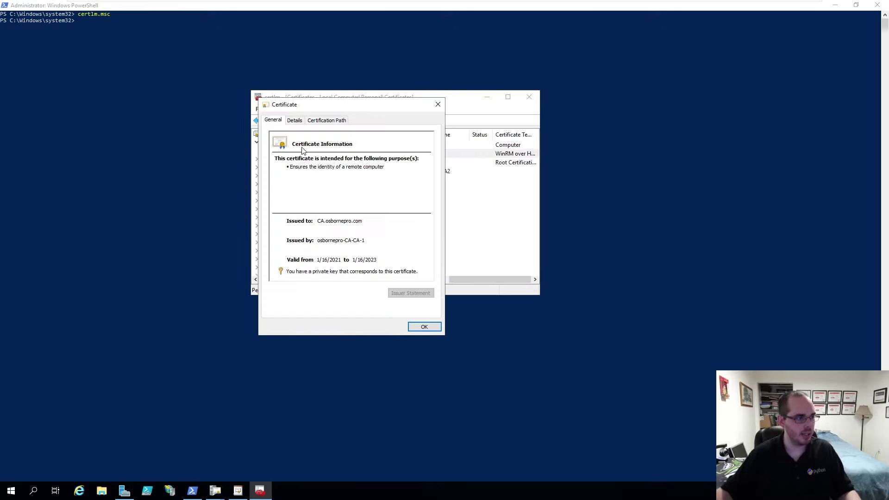
{"action": "left_click", "coordinate": [294, 119]}
{"action": "scroll", "coordinate": [353, 201], "scroll_direction": "down", "scroll_amount": 5}
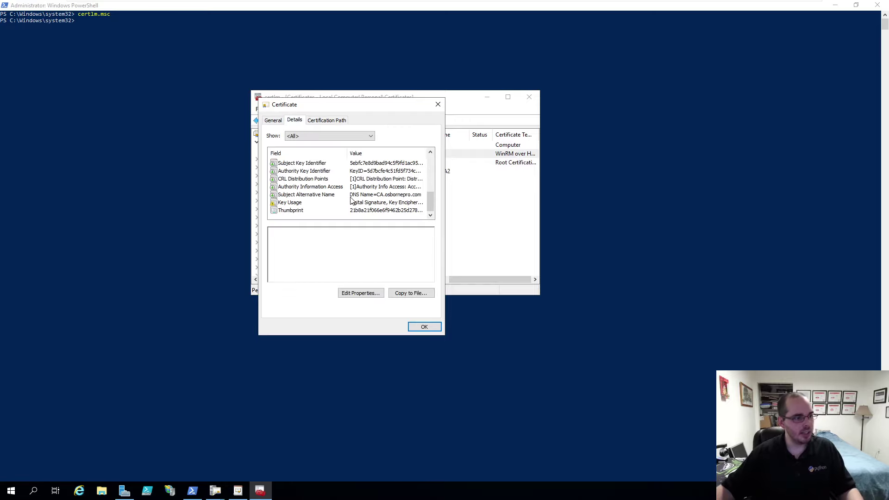
{"action": "left_click", "coordinate": [384, 211]}
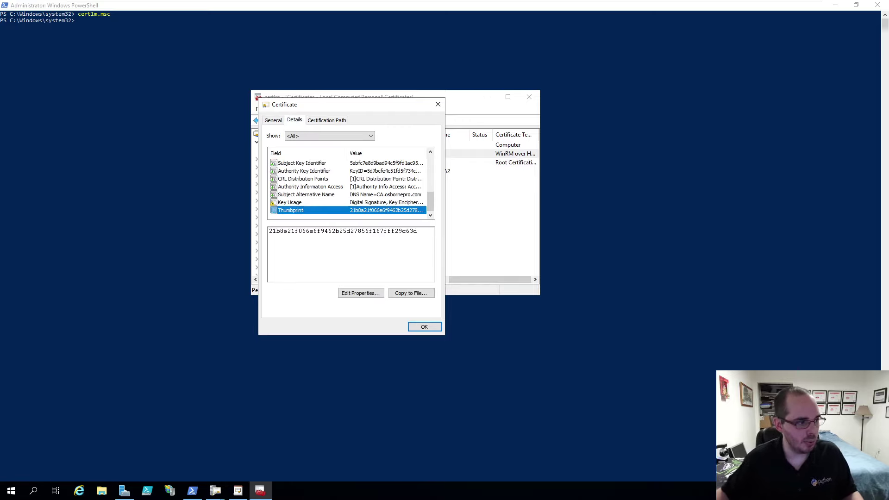
{"action": "key", "text": "Tab"}
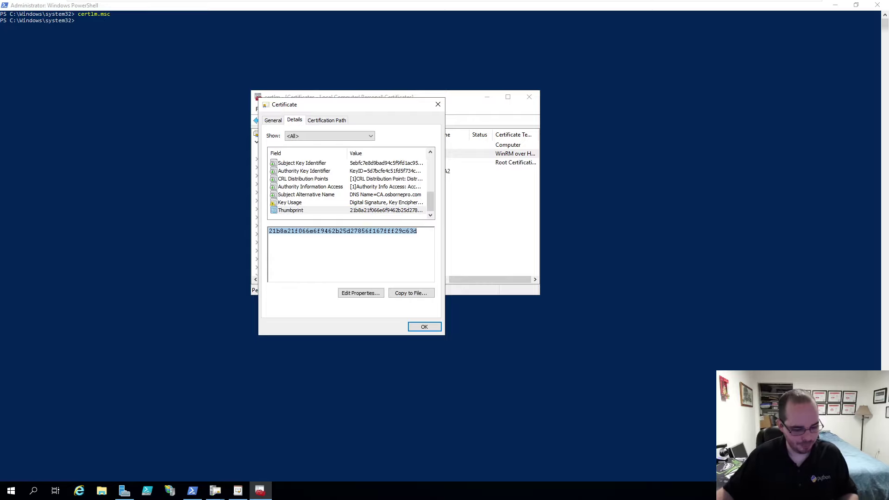
Step: Run winrm e winrm/config/listener in PowerShell and check the certificate thumbprint of the HTTPS listener on port 5986
{"action": "left_click", "coordinate": [291, 46]}
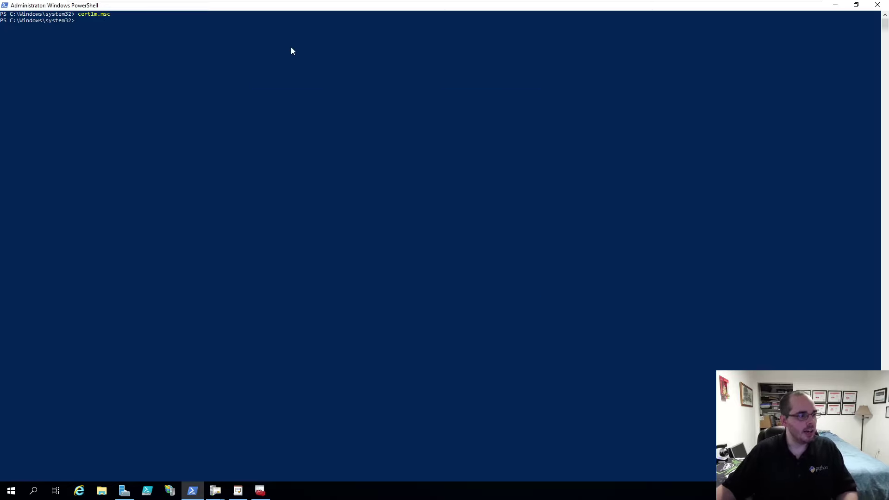
{"action": "type", "text": "winrm e"}
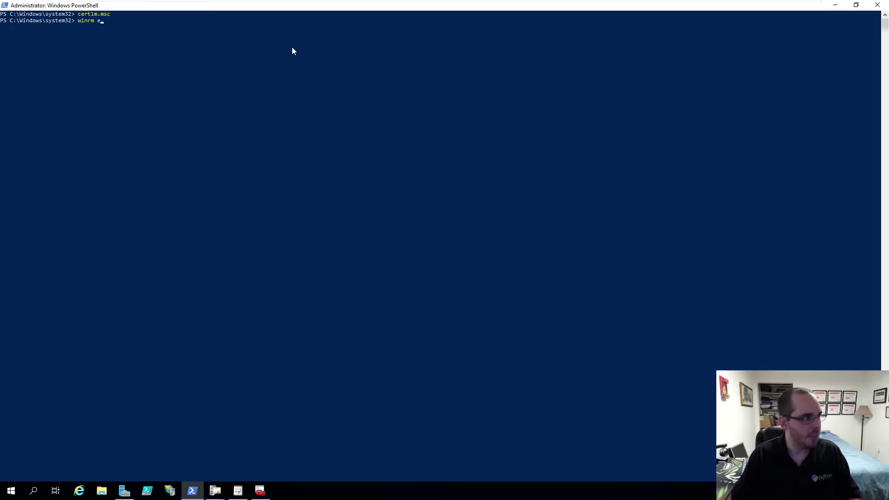
{"action": "type", "text": " winrm/confin"}
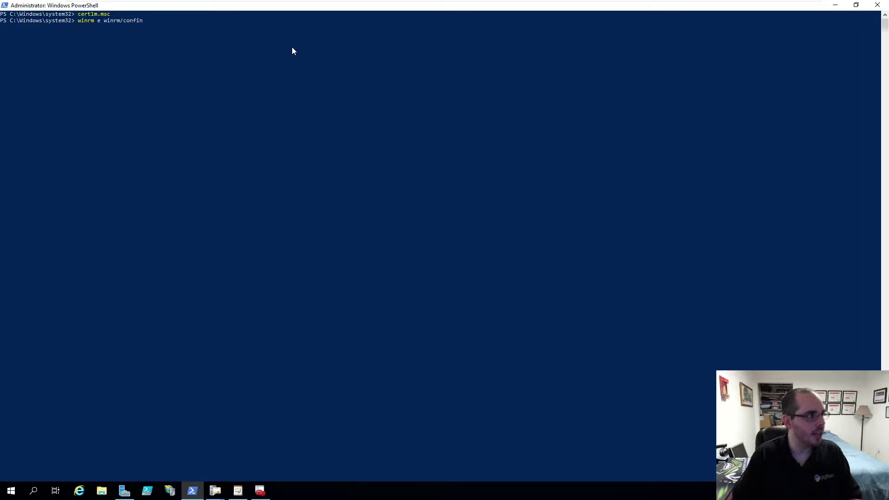
{"action": "type", "text": "g/listener"}
{"action": "key", "text": "Return"}
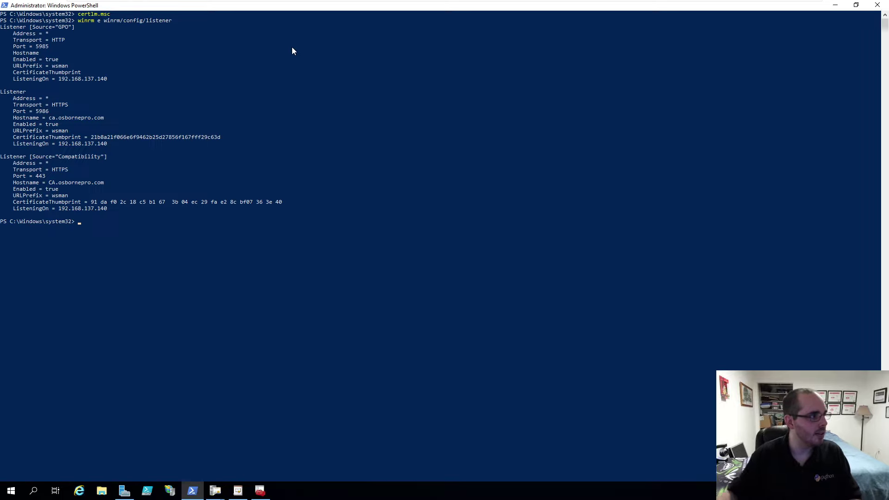
{"action": "left_click_drag", "start_coordinate": [92, 137], "coordinate": [215, 137]}
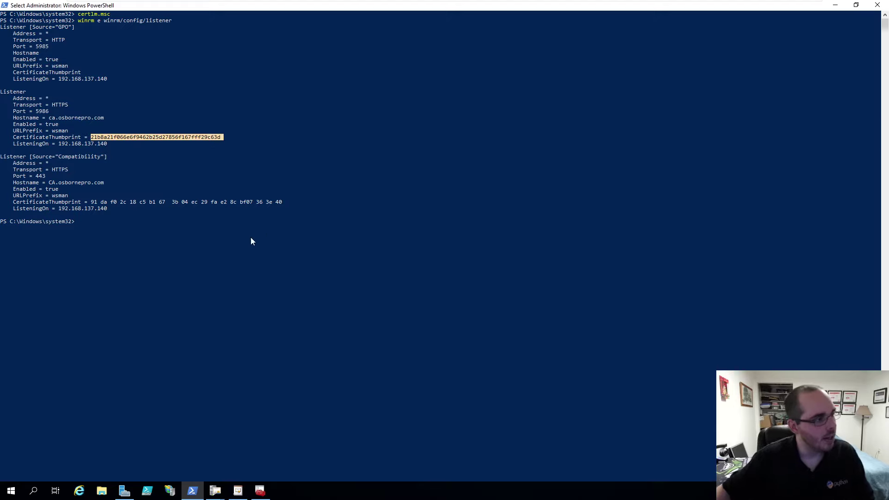
{"action": "right_click", "coordinate": [220, 249]}
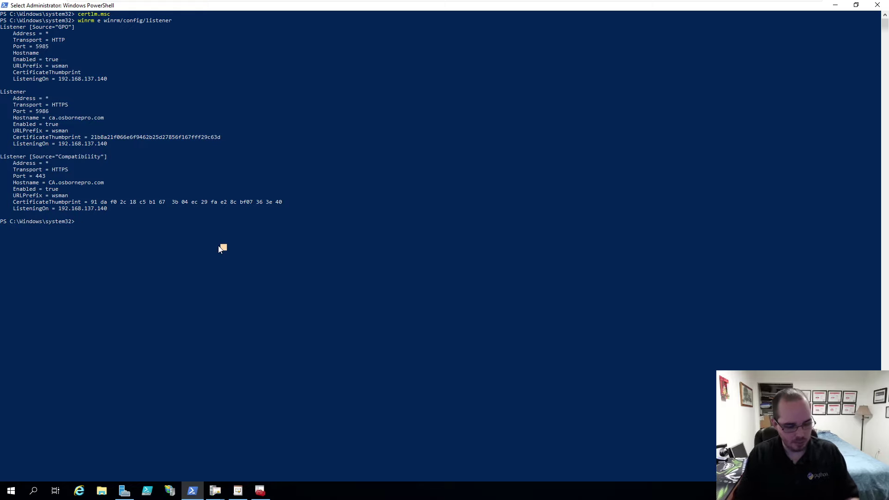
Step: Store the WinRM certificate's thumbprint as a quoted string in the $Thumbprint variable
{"action": "type", "text": "$Thumbpi"}
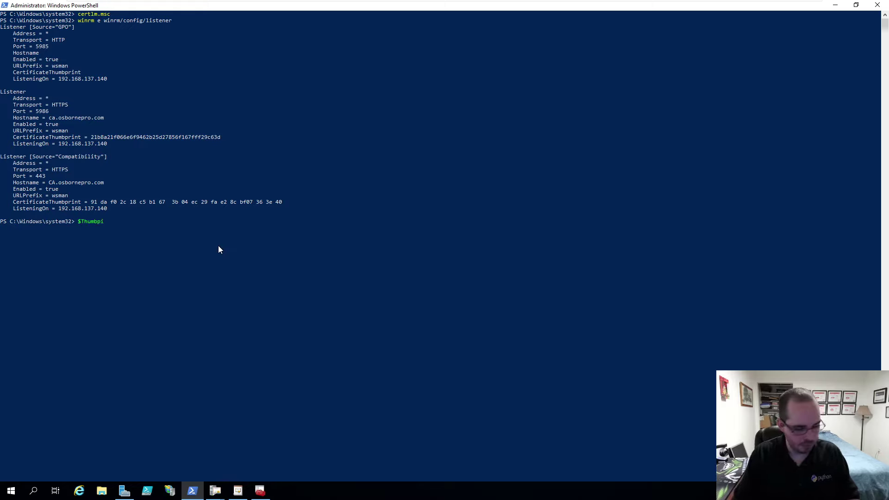
{"action": "key", "text": "BackSpace"}
{"action": "type", "text": "rint = '"}
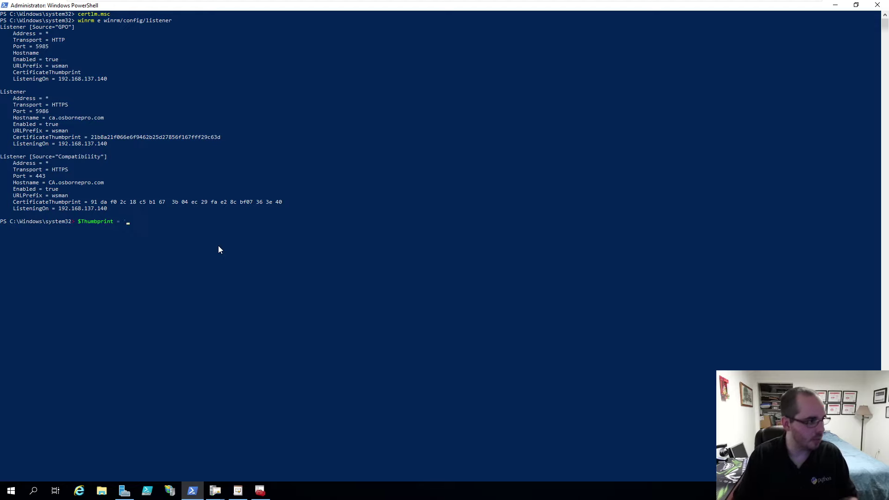
{"action": "right_click", "coordinate": [219, 246]}
{"action": "type", "text": "'"}
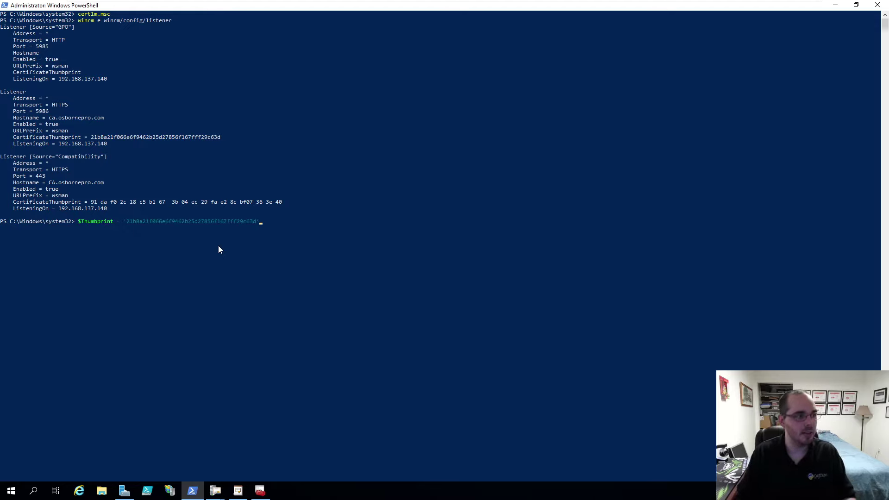
{"action": "key", "text": "Return"}
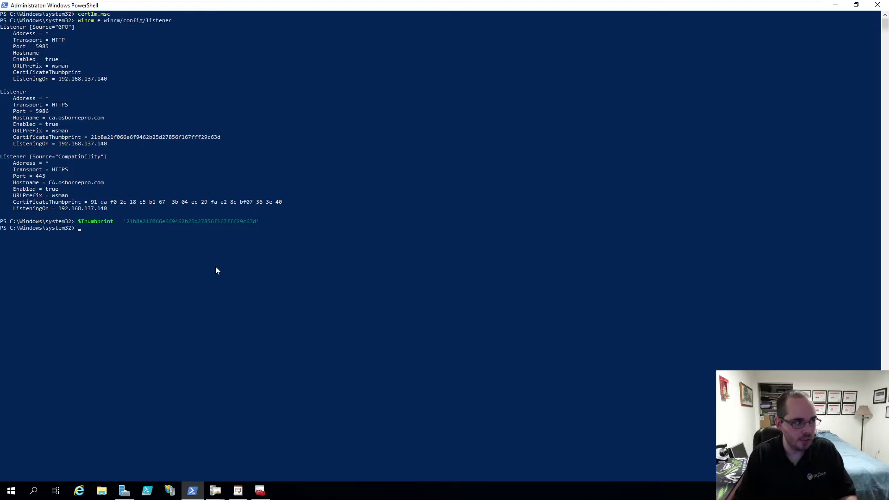
Step: Try to delete the WinRM listener by running winrm delete winrm/config/listener without selectors
{"action": "type", "text": "winr"}
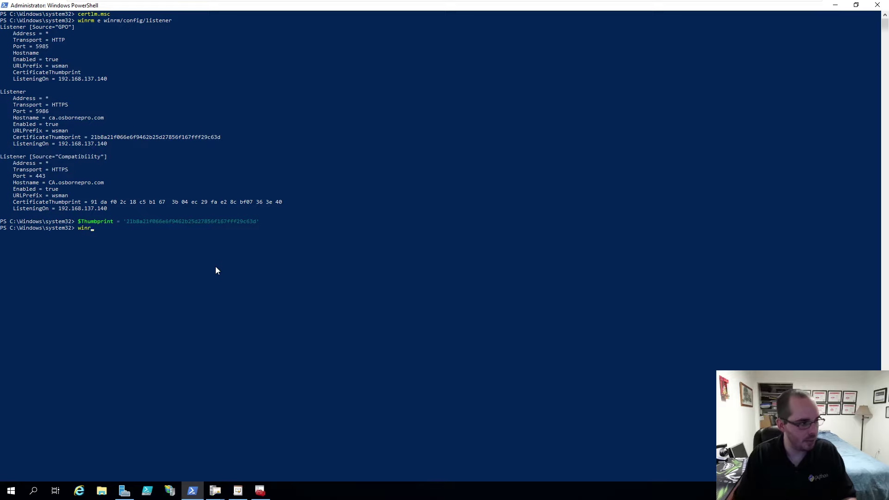
{"action": "type", "text": "m delete winrm/config"}
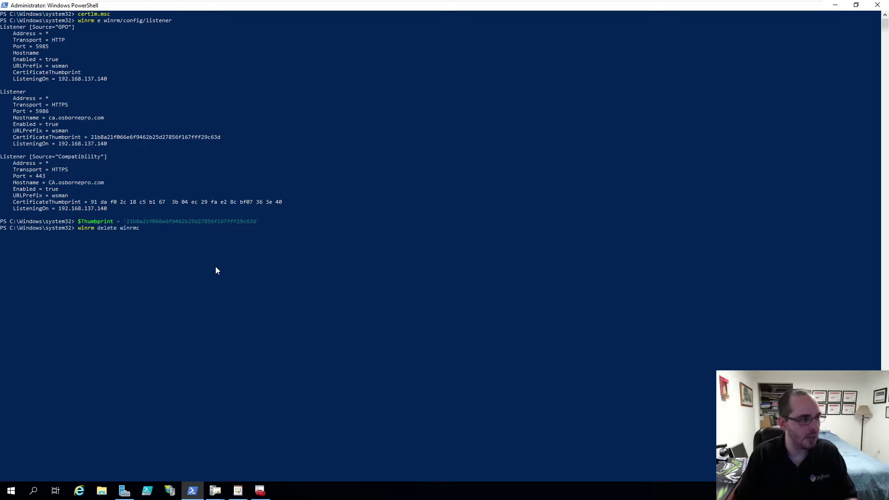
{"action": "type", "text": "/"}
{"action": "key", "text": "BackSpace"}
{"action": "key", "text": "BackSpace"}
{"action": "type", "text": "/config/l"}
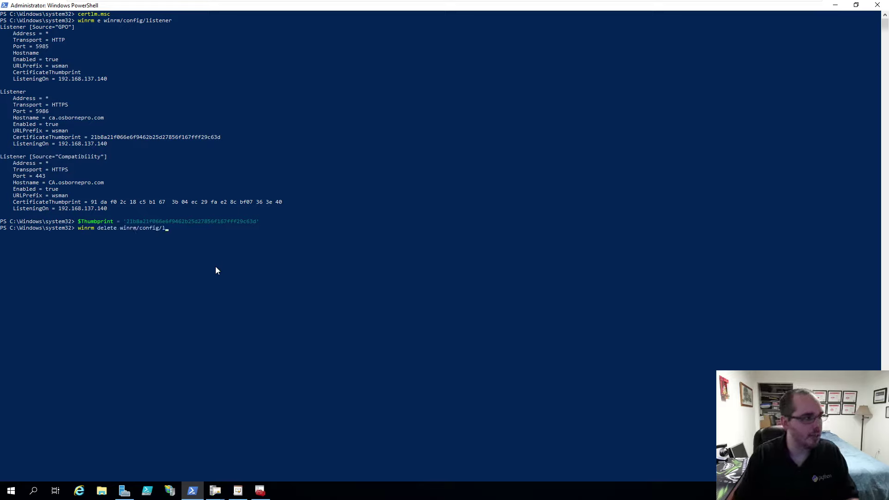
{"action": "type", "text": "istener"}
{"action": "key", "text": "Return"}
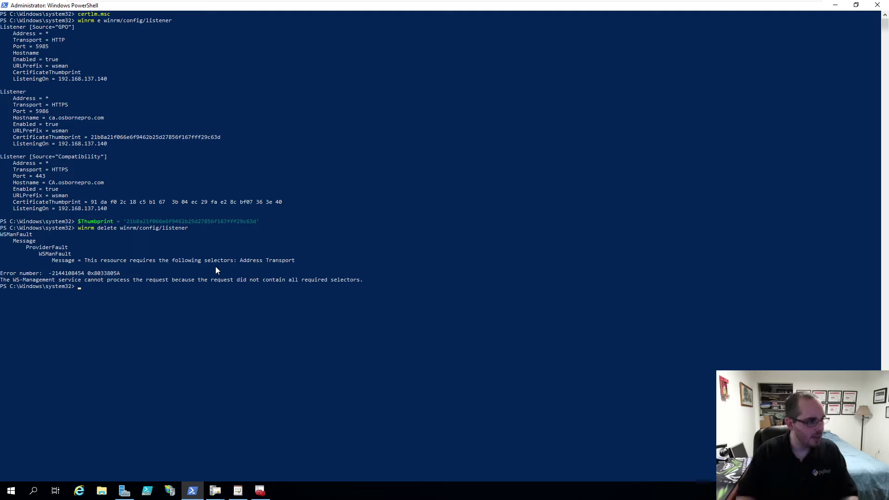
Step: Delete the HTTPS listener by running winrm delete winrm/config/listener?Address=*+Transport=HTTPS
{"action": "key", "text": "Up"}
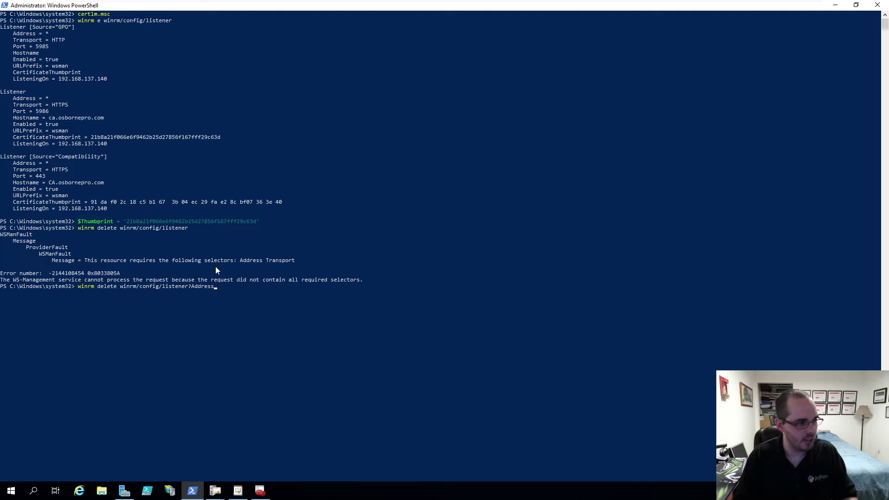
{"action": "type", "text": "?Address=*+Tr"}
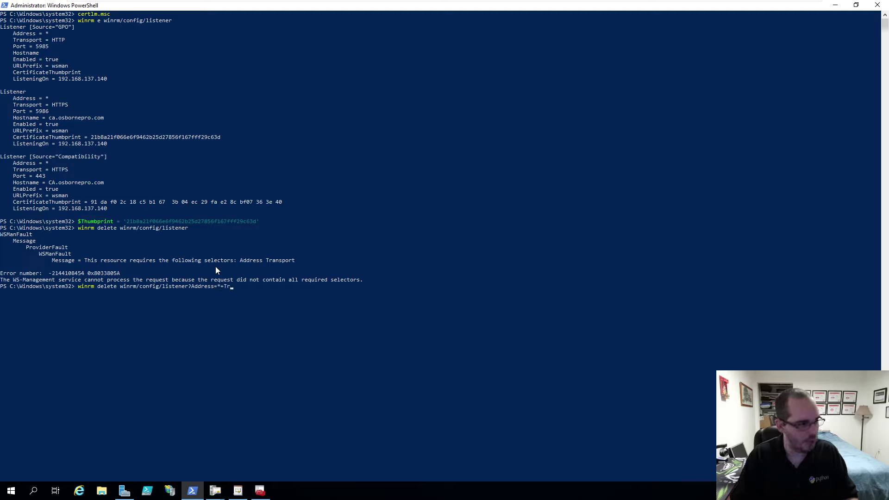
{"action": "type", "text": "ansport=HTTPS"}
{"action": "key", "text": "Return"}
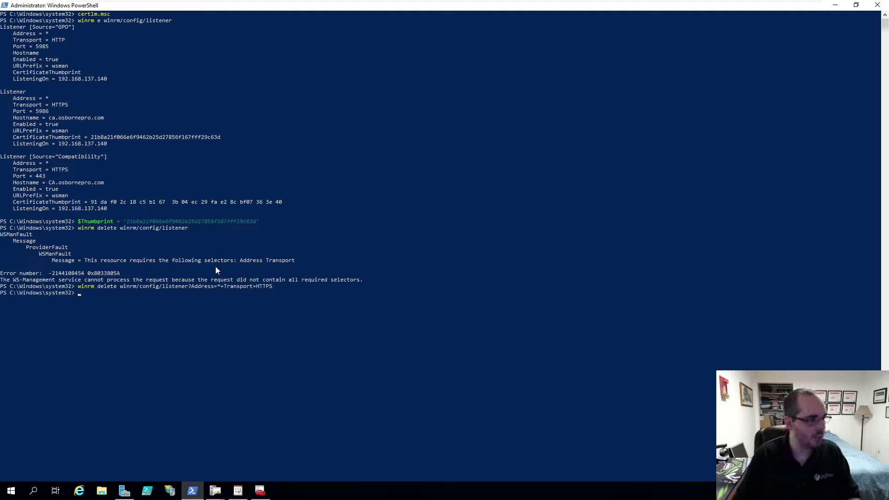
Step: Run winrm e winrm/config/listener again and review the listeners that remain
{"action": "key", "text": "Up"}
{"action": "key", "text": "Up"}
{"action": "key", "text": "Up"}
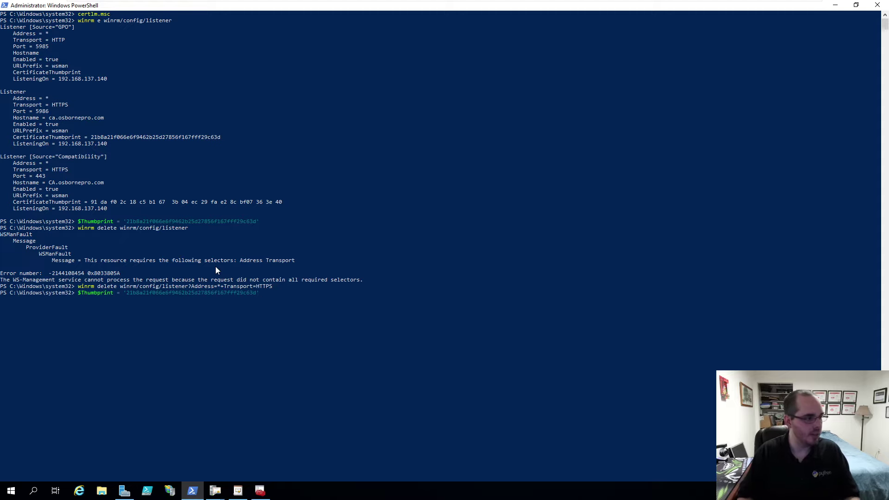
{"action": "key", "text": "Up"}
{"action": "key", "text": "Return"}
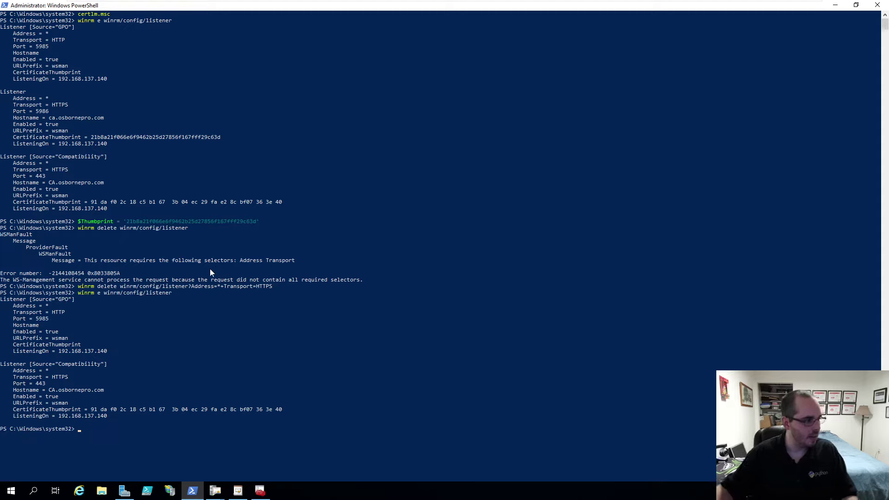
{"action": "left_click_drag", "start_coordinate": [2, 300], "coordinate": [199, 410]}
{"action": "right_click", "coordinate": [200, 410]}
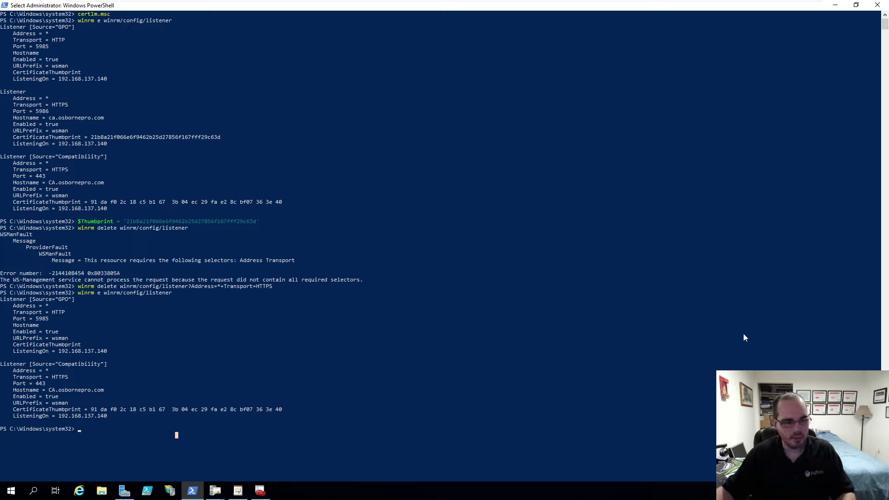
Step: Paste the prepared New-WSManInstance command for an HTTPS listener and remove the FqdnRequiredHere.domain.com placeholder from its Hostname value
{"action": "right_click", "coordinate": [732, 314]}
{"action": "key", "text": "Left"}
{"action": "key", "text": "Left"}
{"action": "key", "text": "Left"}
{"action": "key", "text": "Left"}
{"action": "key", "text": "Left"}
{"action": "key", "text": "Left"}
{"action": "key", "text": "Left"}
{"action": "key", "text": "Left"}
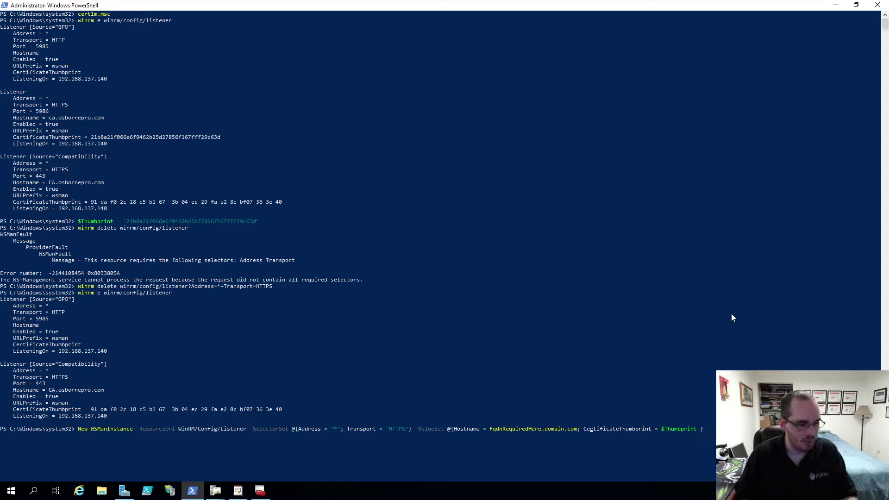
{"action": "key", "text": "BackSpace"}
{"action": "key", "text": "BackSpace"}
{"action": "key", "text": "BackSpace"}
{"action": "key", "text": "BackSpace"}
{"action": "key", "text": "BackSpace"}
{"action": "key", "text": "BackSpace"}
{"action": "key", "text": "BackSpace"}
{"action": "key", "text": "BackSpace"}
{"action": "key", "text": "BackSpace"}
{"action": "key", "text": "BackSpace"}
{"action": "key", "text": "BackSpace"}
{"action": "key", "text": "BackSpace"}
{"action": "key", "text": "BackSpace"}
{"action": "key", "text": "BackSpace"}
{"action": "key", "text": "BackSpace"}
{"action": "key", "text": "BackSpace"}
{"action": "key", "text": "BackSpace"}
{"action": "key", "text": "BackSpace"}
{"action": "key", "text": "BackSpace"}
{"action": "key", "text": "BackSpace"}
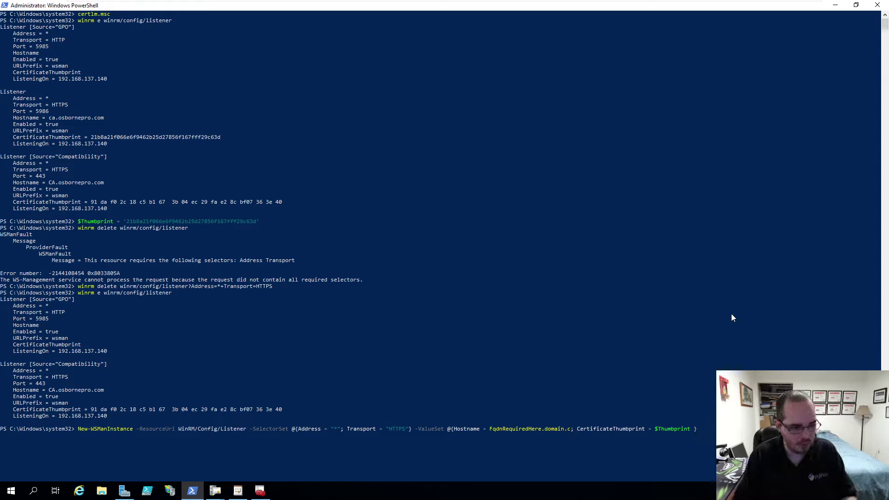
{"action": "key", "text": "BackSpace"}
{"action": "key", "text": "BackSpace"}
{"action": "key", "text": "BackSpace"}
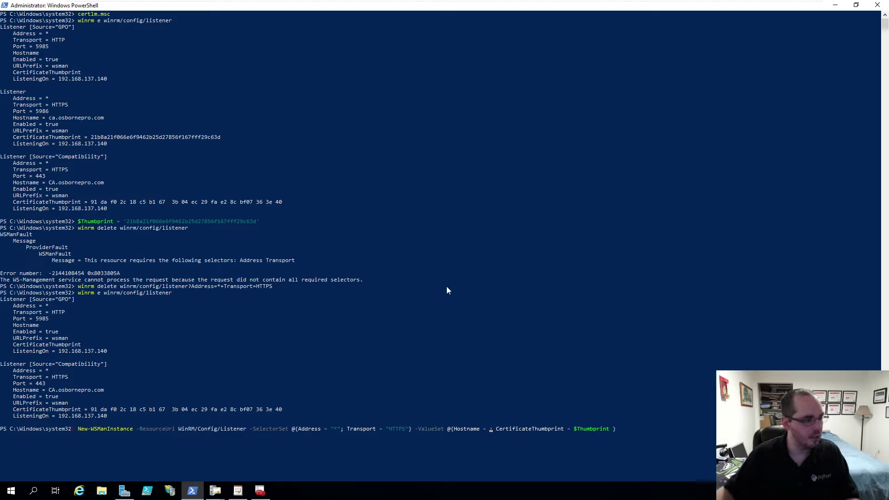
Step: Set the Hostname to the quoted string 'dc01.osbornepro.com' and try to create the HTTPS listener with the $Thumbprint certificate
{"action": "left_click", "coordinate": [448, 267]}
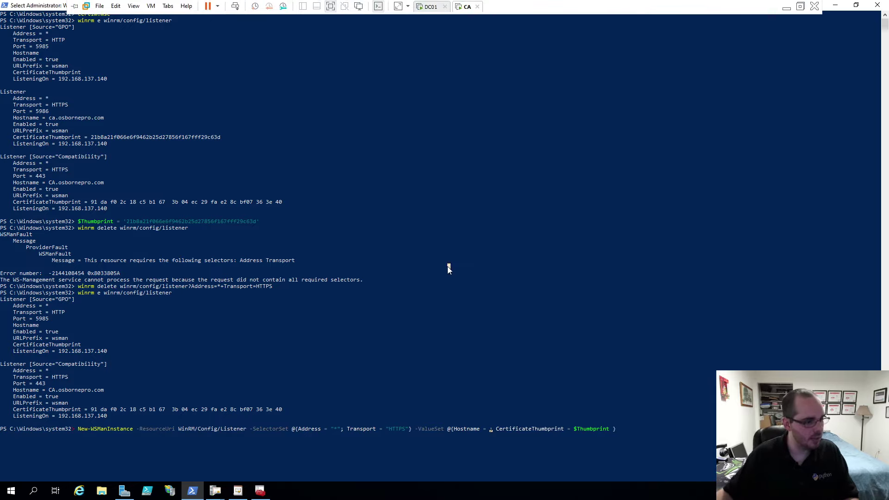
{"action": "type", "text": "dc01"}
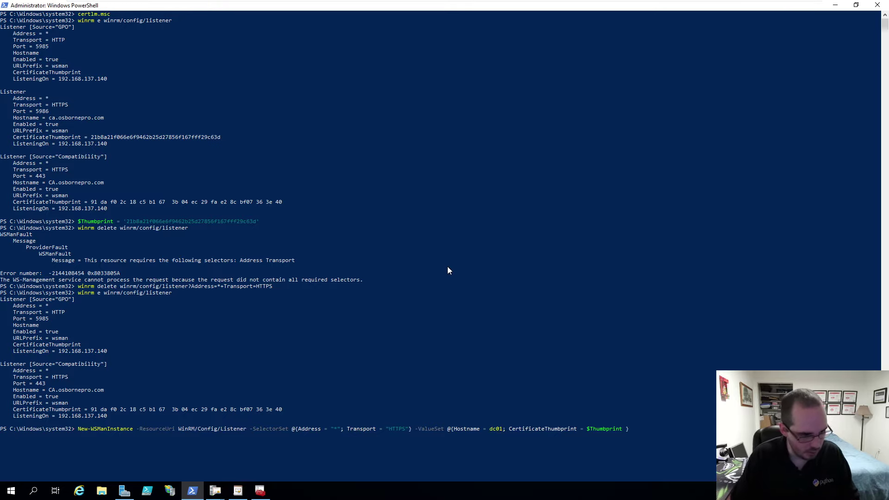
{"action": "type", "text": ".osvbo"}
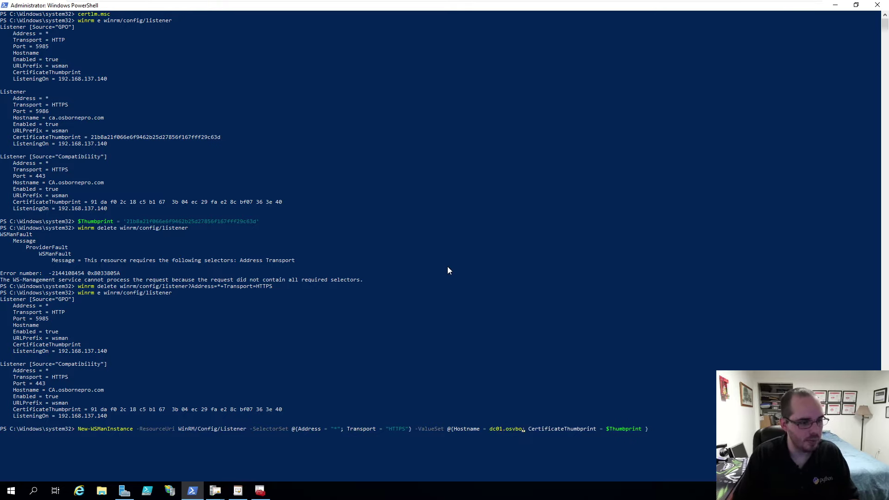
{"action": "key", "text": "BackSpace"}
{"action": "key", "text": "BackSpace"}
{"action": "key", "text": "BackSpace"}
{"action": "type", "text": "bornepro.com"}
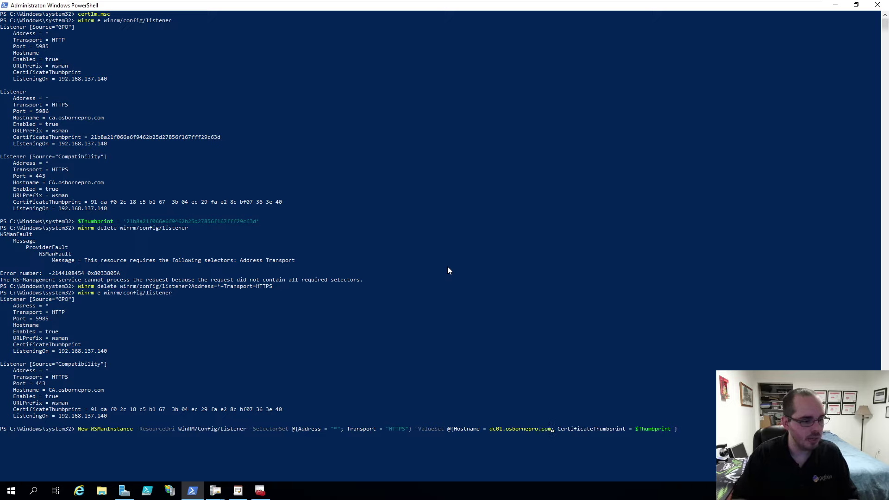
{"action": "type", "text": "'"}
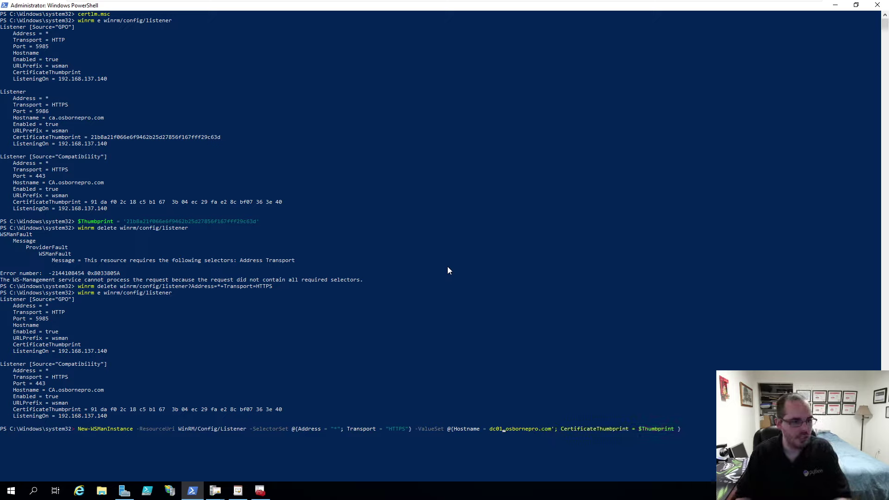
{"action": "type", "text": "'"}
{"action": "key", "text": "Right"}
{"action": "key", "text": "Right"}
{"action": "key", "text": "Right"}
{"action": "key", "text": "Right"}
{"action": "key", "text": "Right"}
{"action": "key", "text": "Right"}
{"action": "key", "text": "Right"}
{"action": "key", "text": "Right"}
{"action": "key", "text": "Right"}
{"action": "key", "text": "Right"}
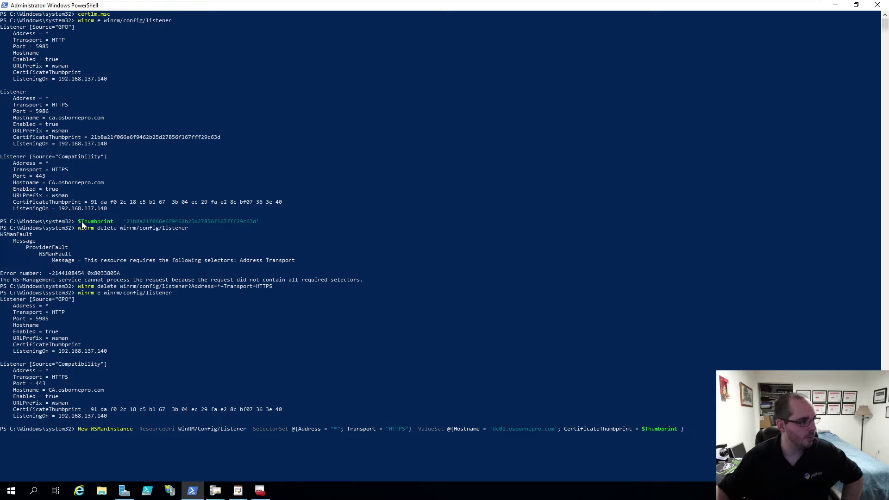
{"action": "left_click_drag", "start_coordinate": [79, 225], "coordinate": [277, 219]}
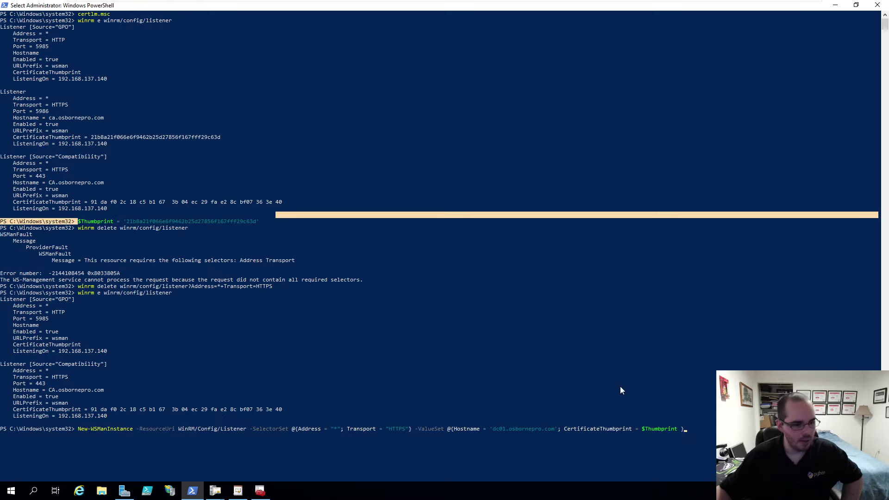
{"action": "key", "text": "Escape"}
{"action": "key", "text": "Return"}
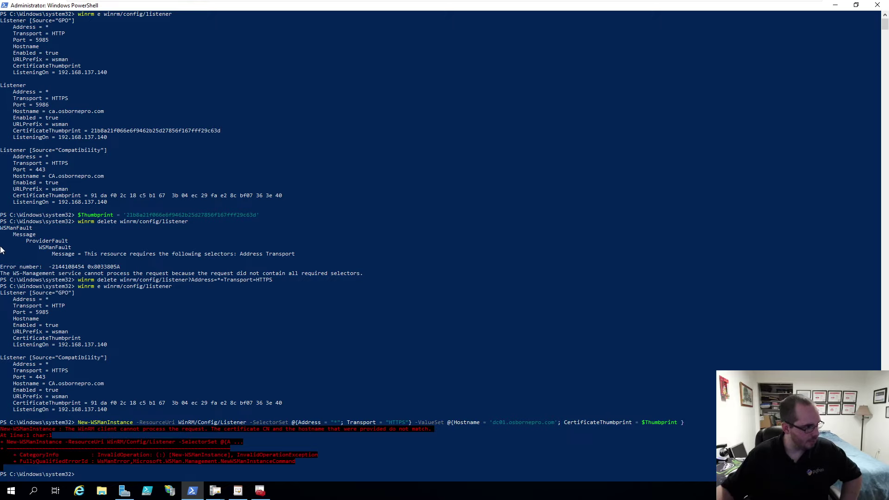
Step: Try running the same New-WSManInstance command for 'dc01.osbornepro.com' once more
{"action": "left_click_drag", "start_coordinate": [79, 216], "coordinate": [113, 216]}
{"action": "right_click", "coordinate": [107, 220]}
{"action": "key", "text": "Up"}
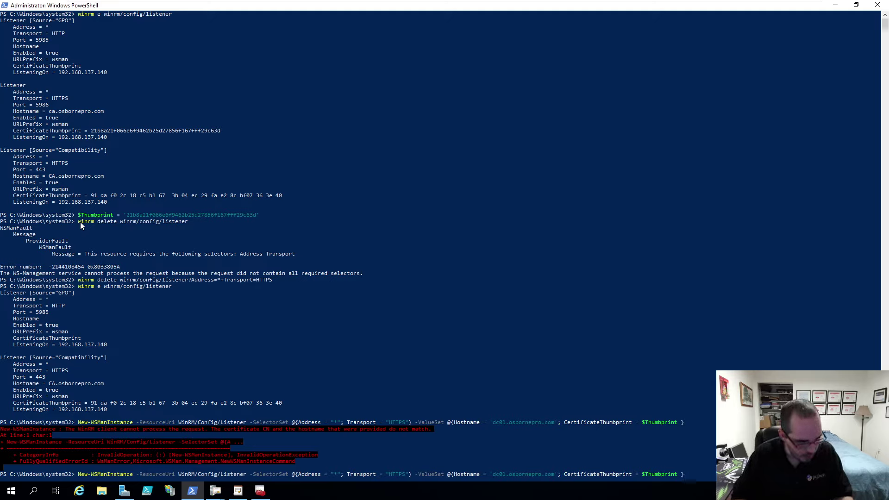
{"action": "key", "text": "Left"}
{"action": "key", "text": "Left"}
{"action": "key", "text": "Left"}
{"action": "key", "text": "Left"}
{"action": "key", "text": "Left"}
{"action": "key", "text": "Left"}
{"action": "key", "text": "Left"}
{"action": "key", "text": "Left"}
{"action": "key", "text": "Left"}
{"action": "key", "text": "Left"}
{"action": "key", "text": "Left"}
{"action": "key", "text": "Left"}
{"action": "key", "text": "Left"}
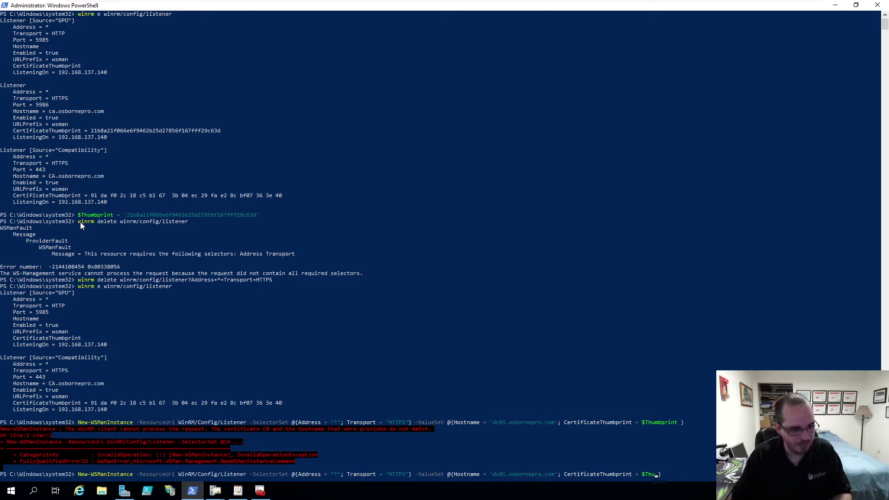
{"action": "key", "text": "Return"}
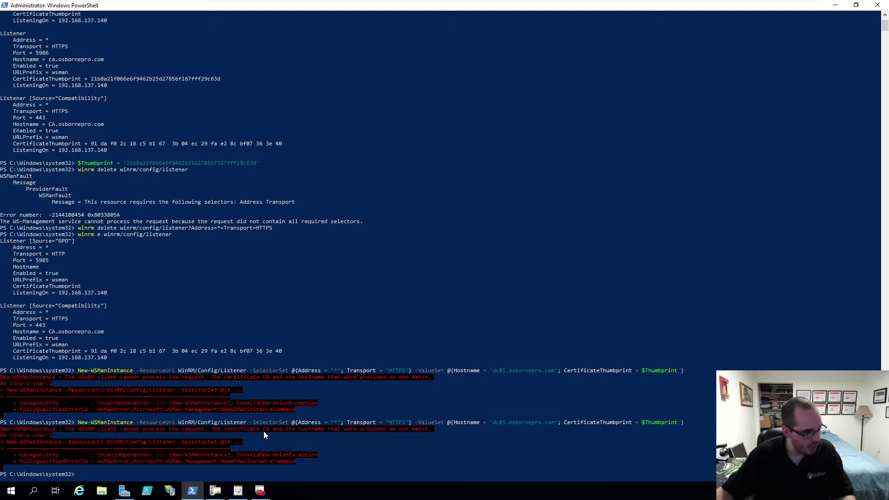
Step: Examine the certificate from the WinRM over HTTPS template in the certificate manager and check which host it is issued to
{"action": "left_click", "coordinate": [360, 431]}
{"action": "left_click", "coordinate": [260, 490]}
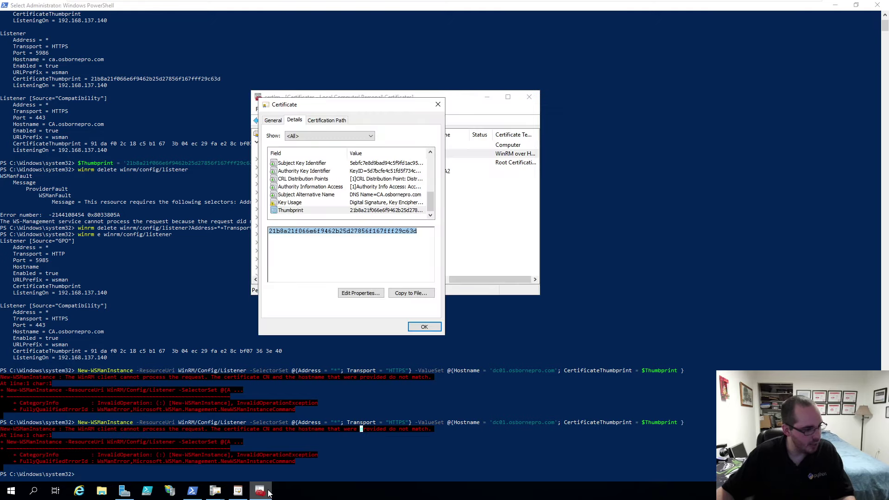
{"action": "left_click", "coordinate": [387, 180]}
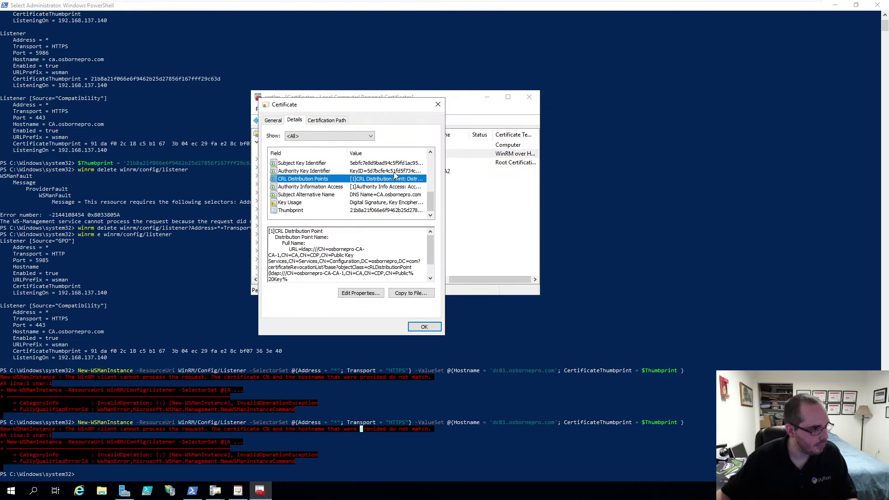
{"action": "scroll", "coordinate": [394, 172], "scroll_direction": "up", "scroll_amount": 3}
{"action": "left_click", "coordinate": [437, 104]}
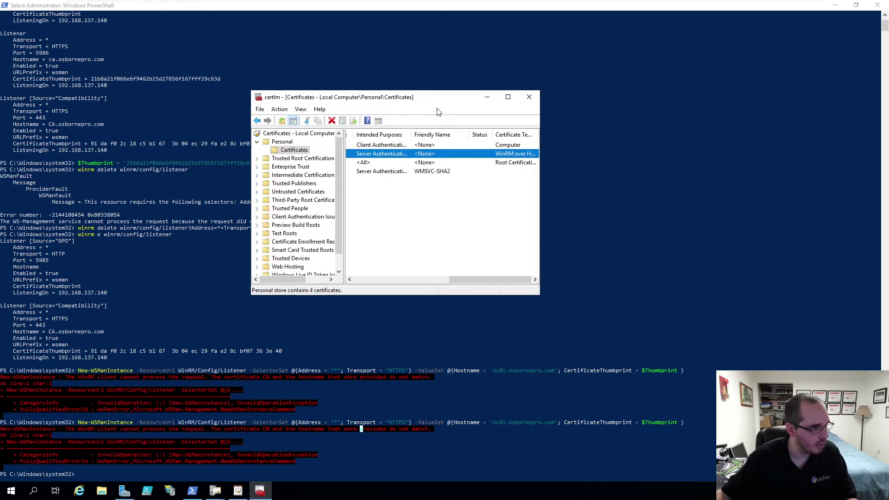
{"action": "double_click", "coordinate": [372, 154]}
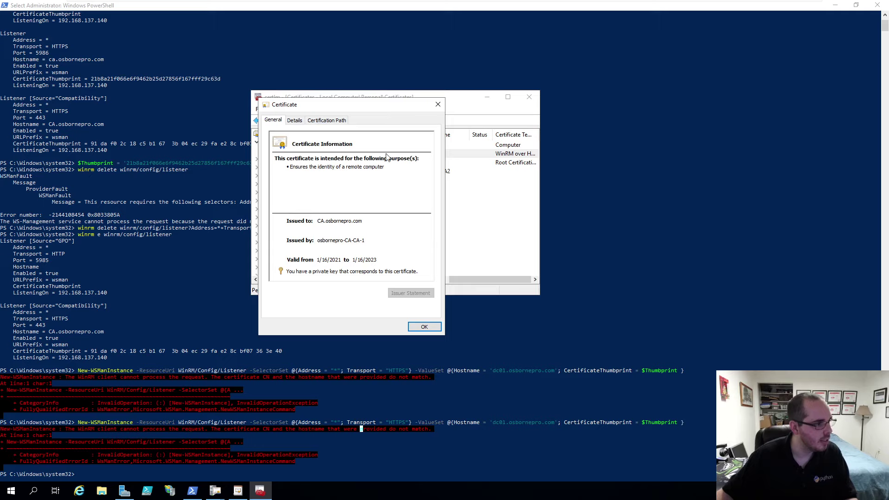
{"action": "left_click", "coordinate": [438, 104]}
Step: Run hostname in PowerShell to check the server's name
{"action": "type", "text": "hos"}
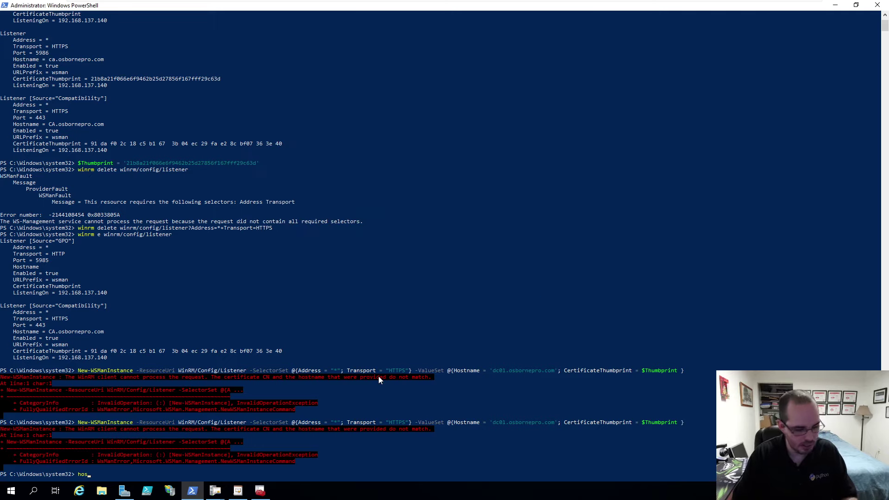
{"action": "type", "text": "tname"}
{"action": "key", "text": "Return"}
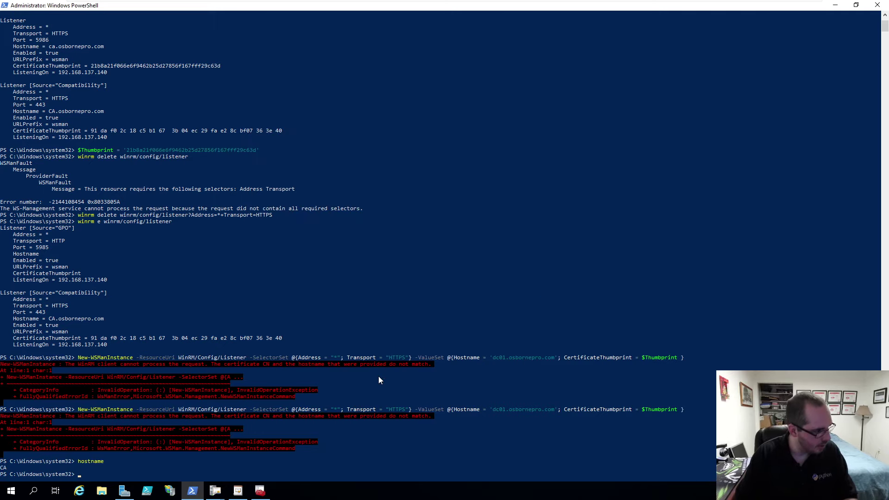
Step: Change the Hostname in the recalled New-WSManInstance command to 'ca.osbornepro.com' and create the HTTPS listener
{"action": "key", "text": "Up"}
{"action": "key", "text": "Up"}
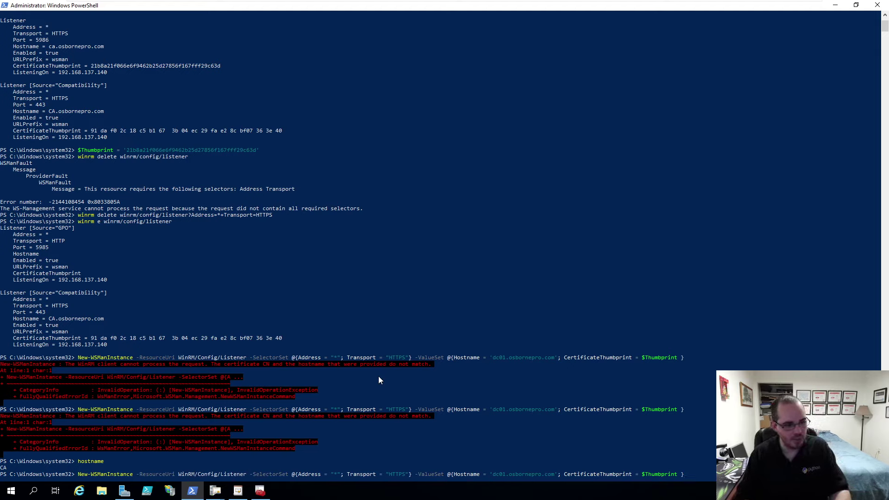
{"action": "key", "text": "ctrl+Left"}
{"action": "key", "text": "ctrl+Left"}
{"action": "key", "text": "ctrl+Left"}
{"action": "key", "text": "ctrl+Left"}
{"action": "key", "text": "ctrl+Left"}
{"action": "key", "text": "ctrl+Left"}
{"action": "key", "text": "ctrl+Left"}
{"action": "key", "text": "ctrl+Left"}
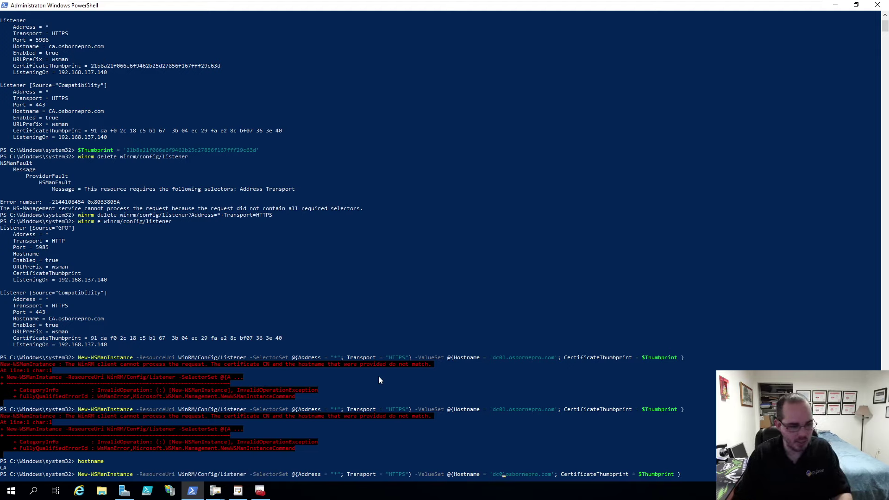
{"action": "key", "text": "BackSpace"}
{"action": "key", "text": "BackSpace"}
{"action": "key", "text": "BackSpace"}
{"action": "key", "text": "BackSpace"}
{"action": "type", "text": "ca"}
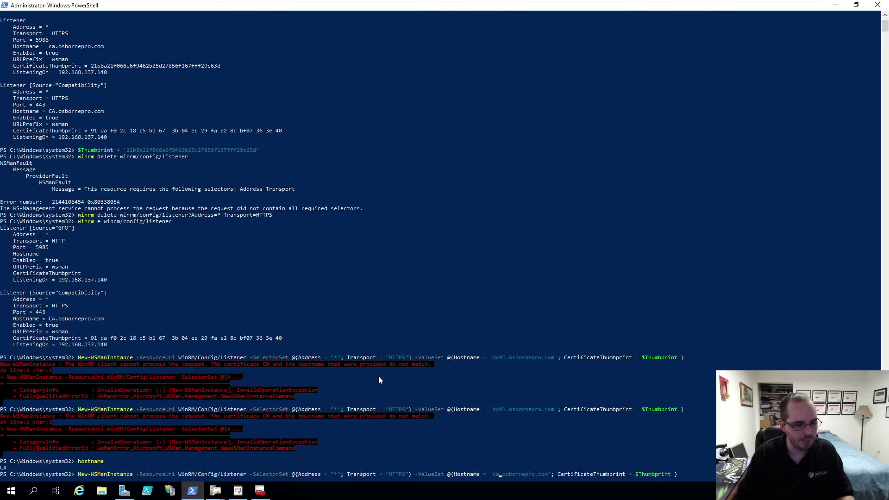
{"action": "key", "text": "Return"}
Step: Run winrm e winrm/config/listener to list the listeners and check the HTTPS listener on port 5986
{"action": "type", "text": "winrm "}
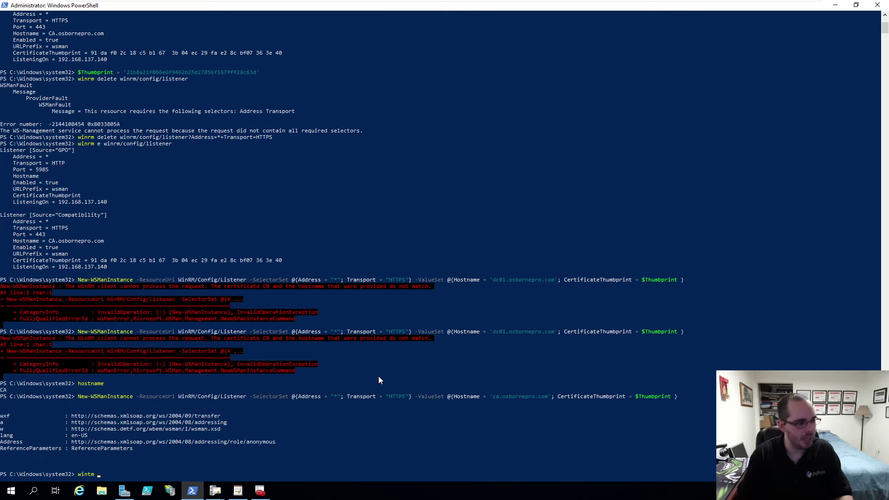
{"action": "type", "text": "rm"}
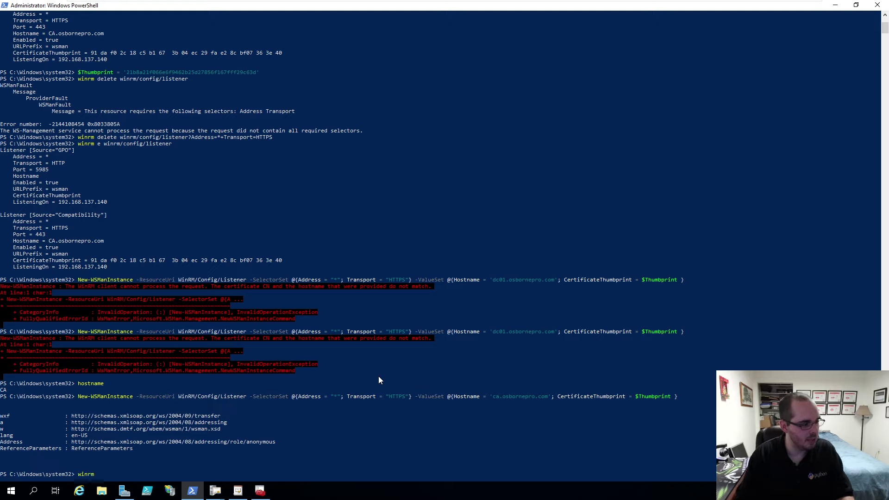
{"action": "type", "text": "e winrm/con"}
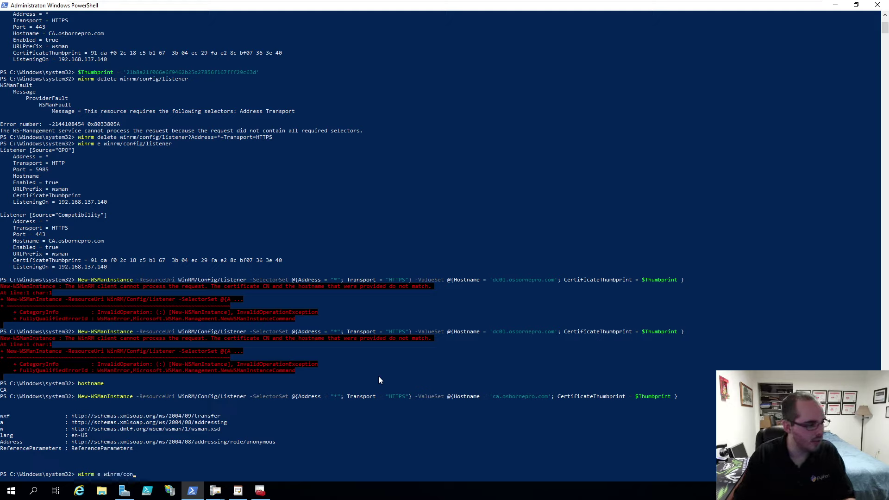
{"action": "key", "text": "BackSpace"}
{"action": "key", "text": "BackSpace"}
{"action": "key", "text": "BackSpace"}
{"action": "type", "text": "f"}
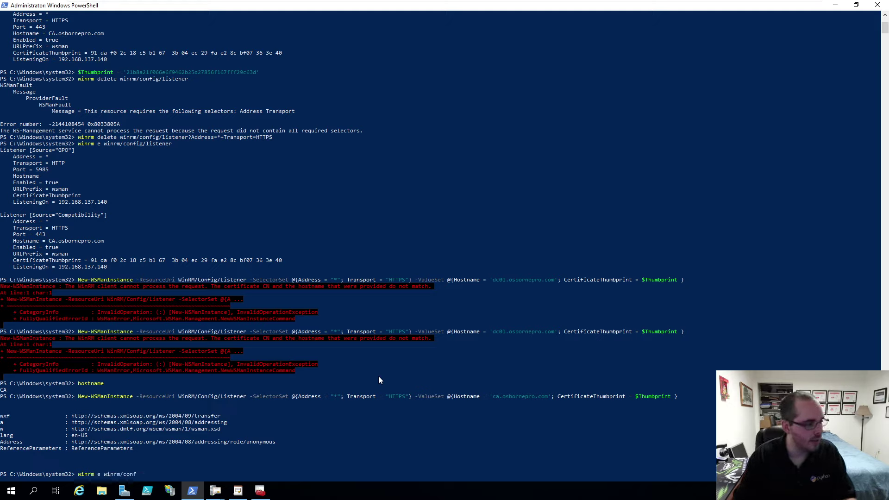
{"action": "type", "text": "ig/listener"}
{"action": "key", "text": "Return"}
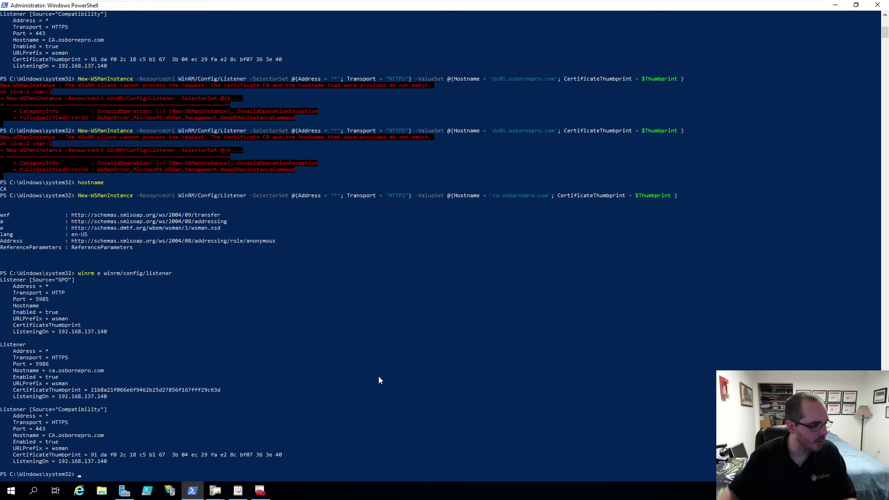
{"action": "left_click_drag", "start_coordinate": [2, 346], "coordinate": [199, 403]}
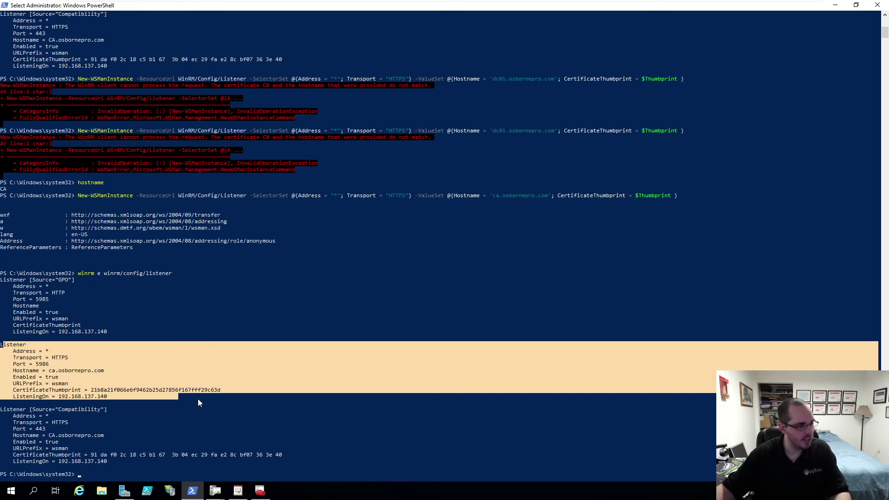
{"action": "left_click", "coordinate": [56, 372]}
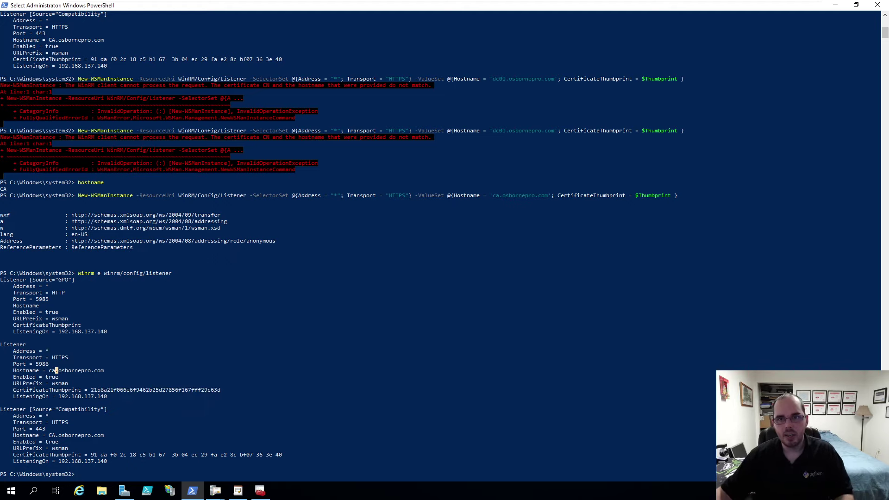
{"action": "left_click", "coordinate": [80, 491]}
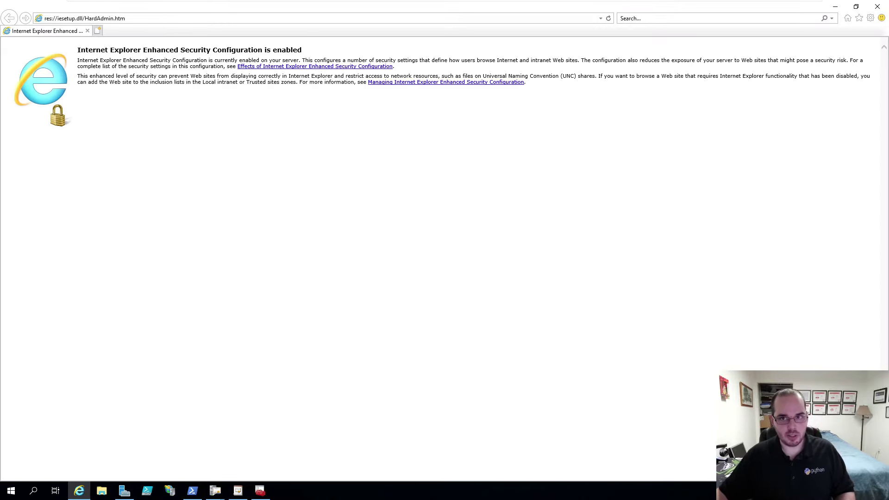
{"action": "left_click", "coordinate": [477, 19]}
{"action": "type", "text": "https://btps-secpack.com/winrm-over-https"}
{"action": "key", "text": "Return"}
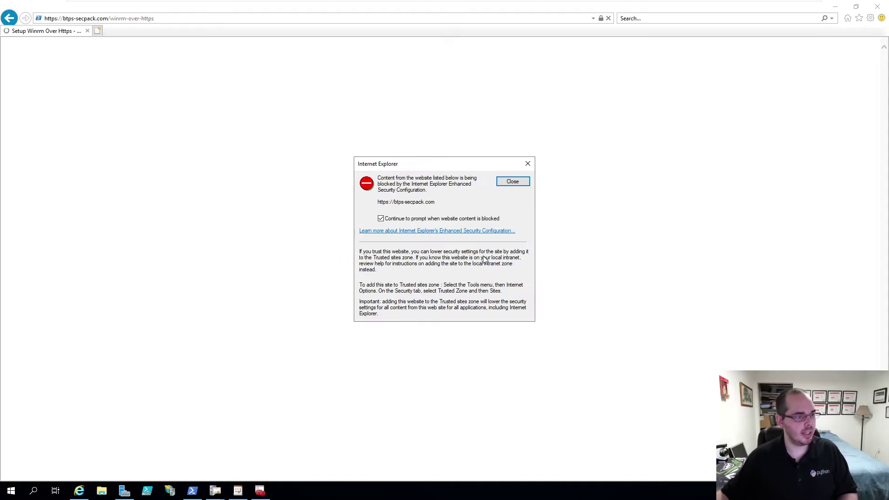
{"action": "left_click", "coordinate": [509, 182]}
Step: Review the useful WinRM commands on the setup page, including the New-WSManInstance command, and minimize the browser
{"action": "scroll", "coordinate": [514, 237], "scroll_direction": "down", "scroll_amount": 6}
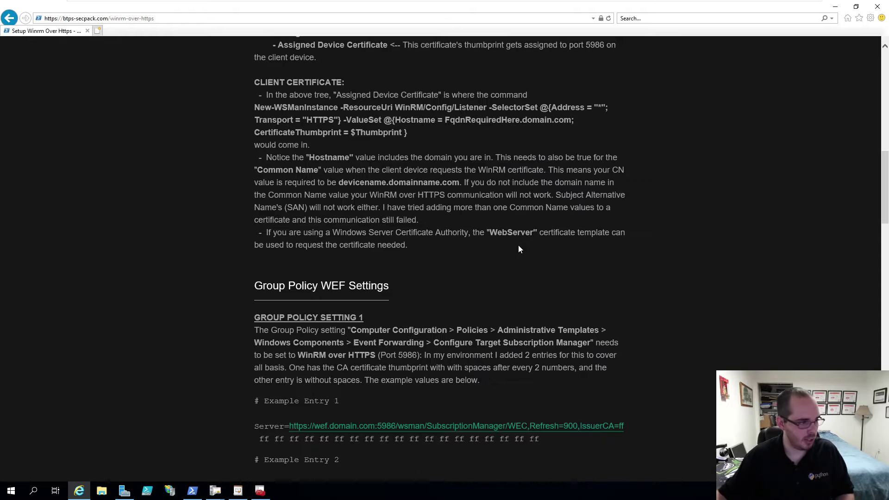
{"action": "scroll", "coordinate": [517, 242], "scroll_direction": "up", "scroll_amount": 3}
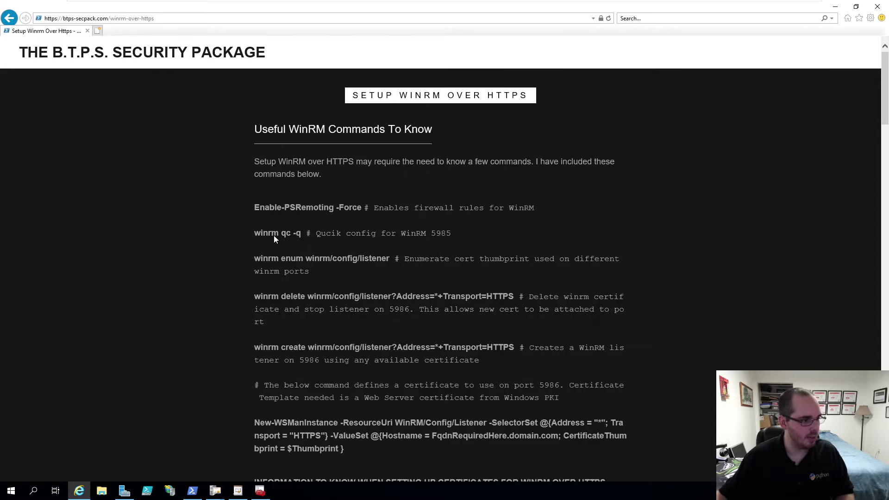
{"action": "left_click_drag", "start_coordinate": [355, 456], "coordinate": [329, 366]}
{"action": "left_click", "coordinate": [329, 366]}
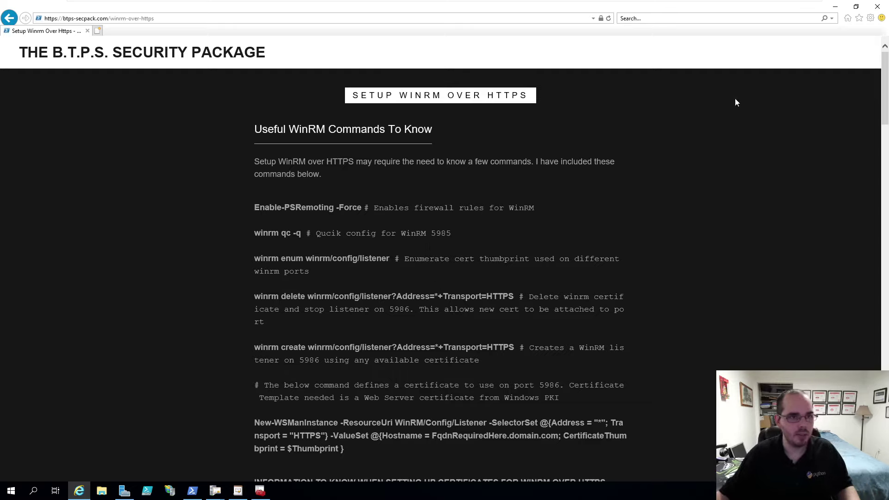
{"action": "left_click", "coordinate": [835, 7]}
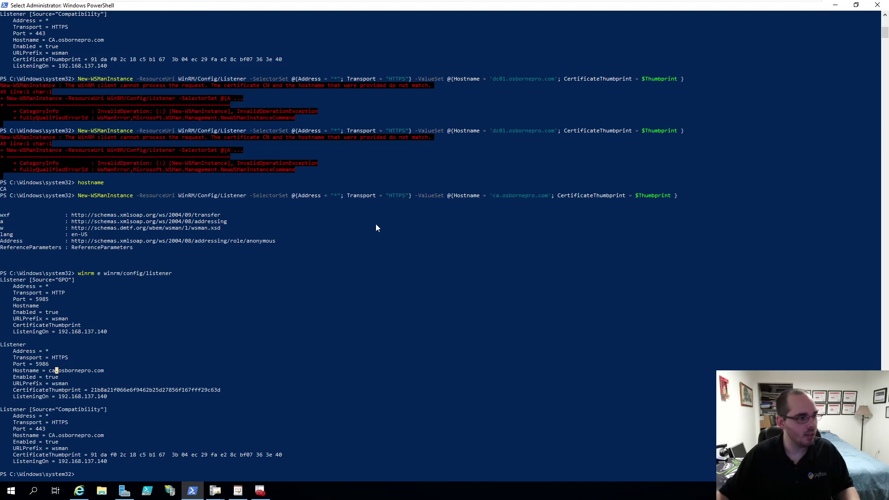
Step: Examine the hostname of the port 5986 HTTPS listener in the PowerShell output
{"action": "left_click", "coordinate": [326, 221]}
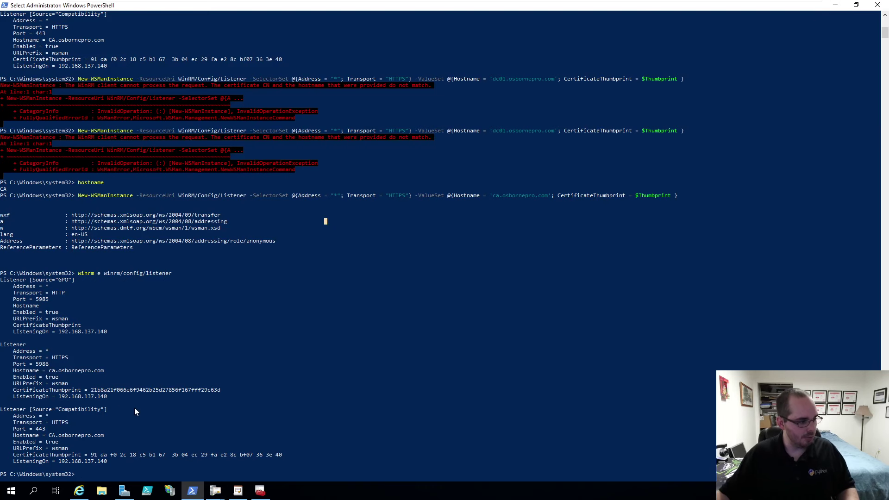
{"action": "left_click", "coordinate": [51, 373]}
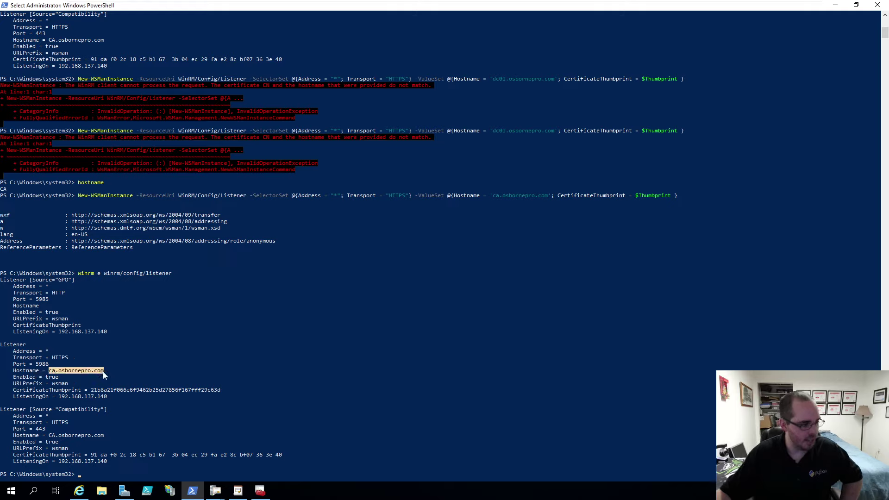
{"action": "left_click", "coordinate": [51, 373]}
{"action": "left_click_drag", "start_coordinate": [51, 373], "coordinate": [53, 377]}
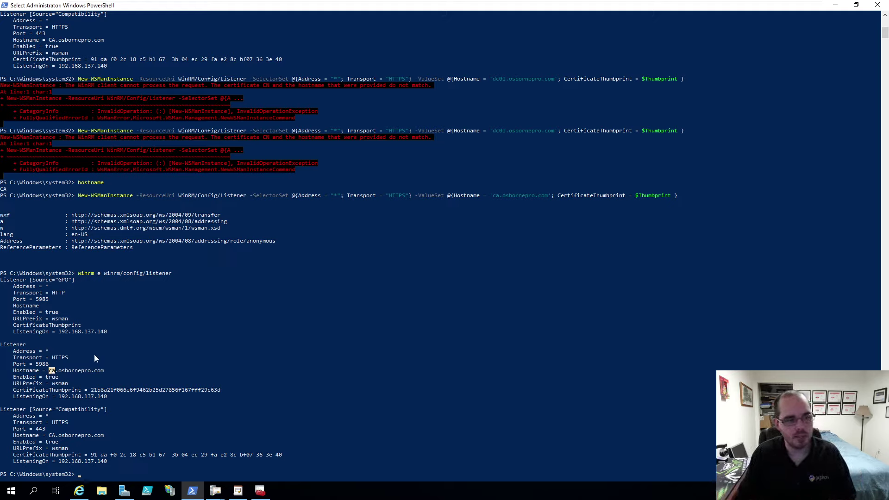
Step: Discard the partly entered command and clear the PowerShell screen with cls
{"action": "type", "text": "Invoke"}
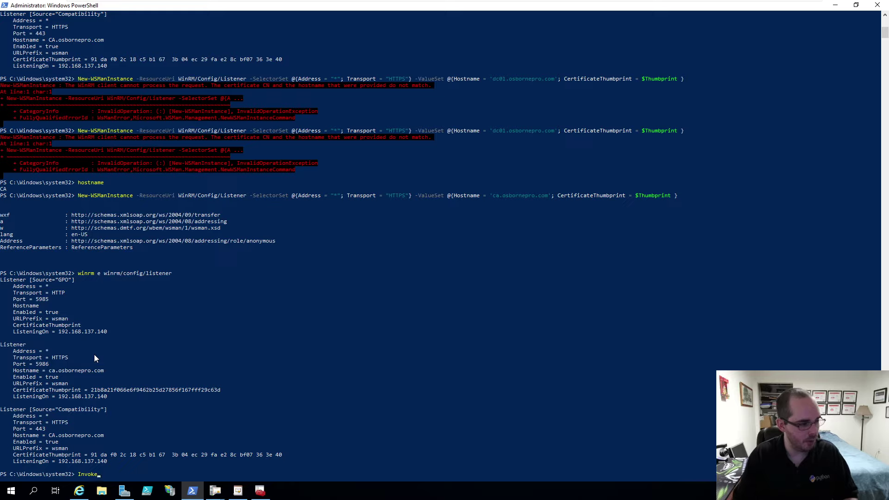
{"action": "key", "text": "ctrl+c"}
{"action": "key", "text": "ctrl+c"}
{"action": "type", "text": "cls"}
{"action": "key", "text": "Return"}
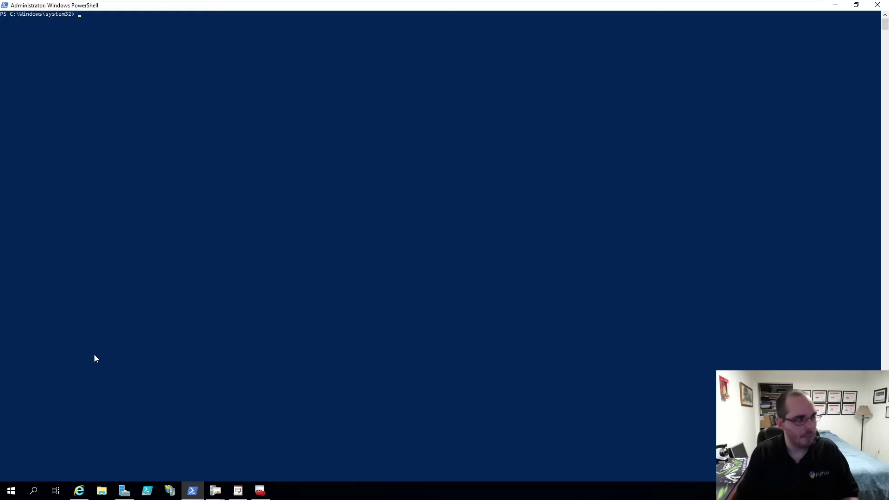
Step: Close the Certificate Templates Console and check in the certificate manager which host the WinRM over HTTPS certificate is issued to
{"action": "left_click", "coordinate": [238, 491]}
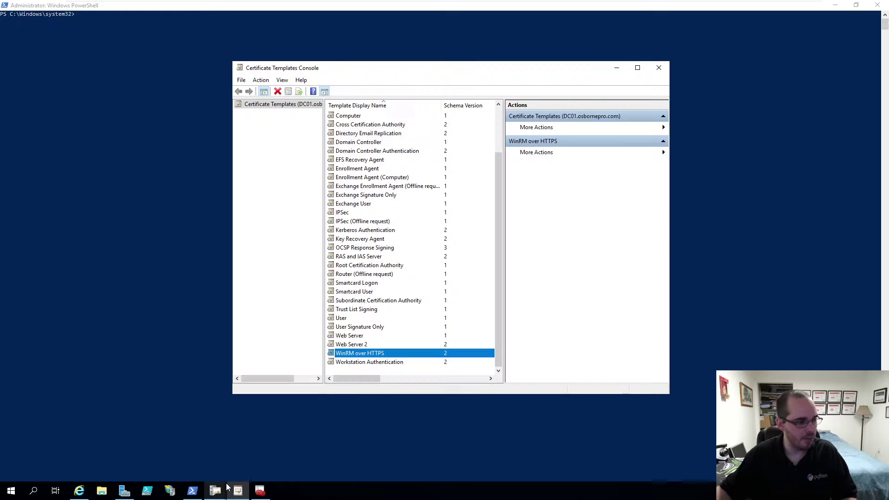
{"action": "left_click", "coordinate": [659, 68]}
{"action": "left_click", "coordinate": [237, 491]}
{"action": "double_click", "coordinate": [383, 155]}
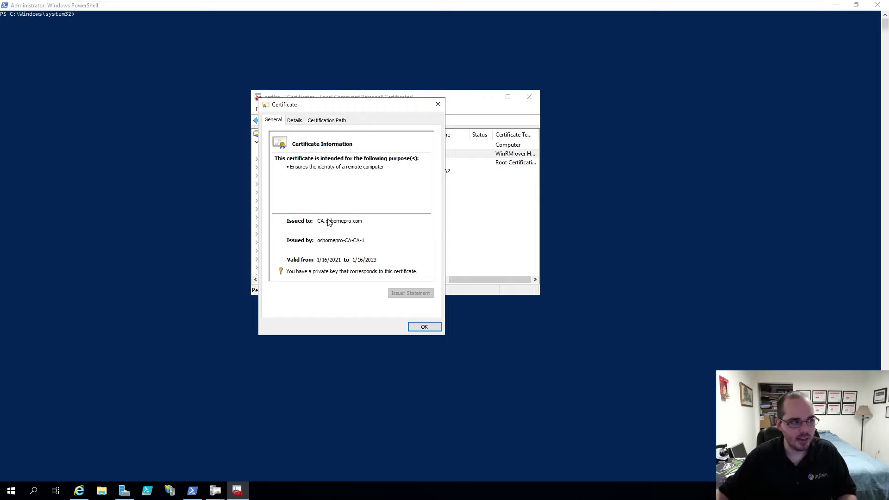
{"action": "left_click", "coordinate": [299, 22]}
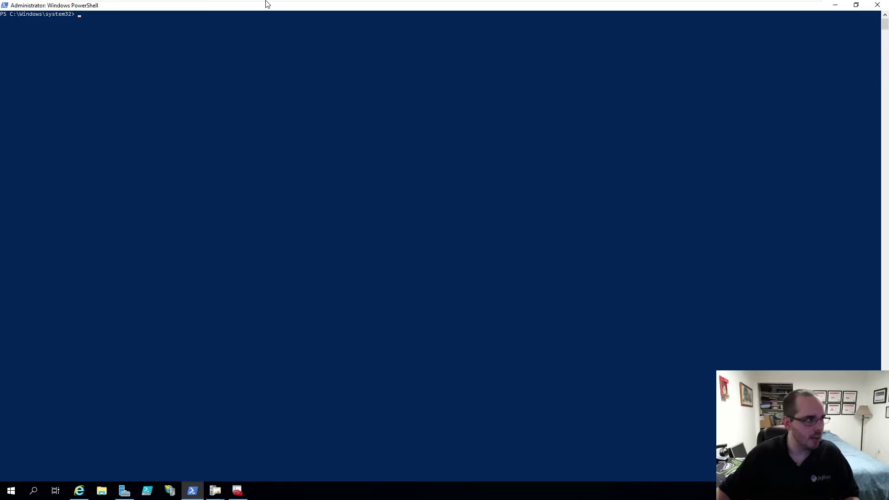
Step: Enter the PowerShell command Invoke-Command -HideComputerName CA -Usessl -ScriptBlock {whoami } without running it
{"action": "mouse_move", "coordinate": [268, 3]}
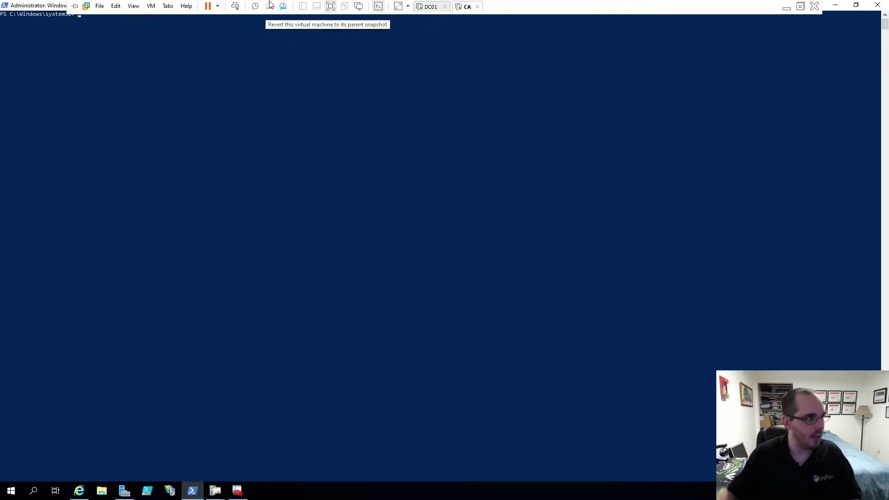
{"action": "type", "text": "Invoke-"}
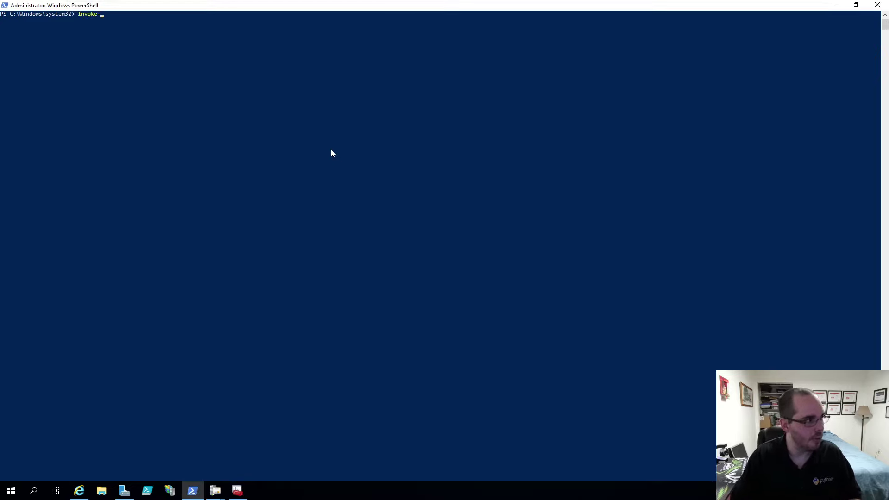
{"action": "type", "text": "Command -Hid"}
{"action": "key", "text": "Tab"}
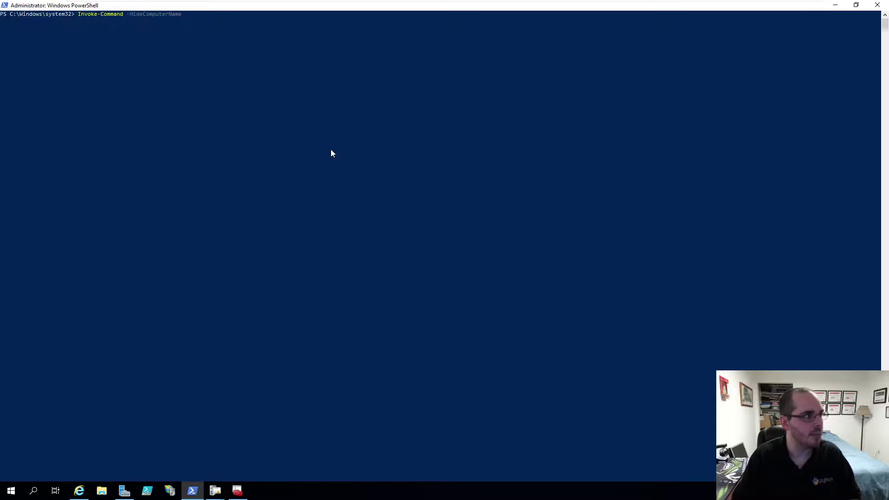
{"action": "type", "text": "CA-Usessl -"}
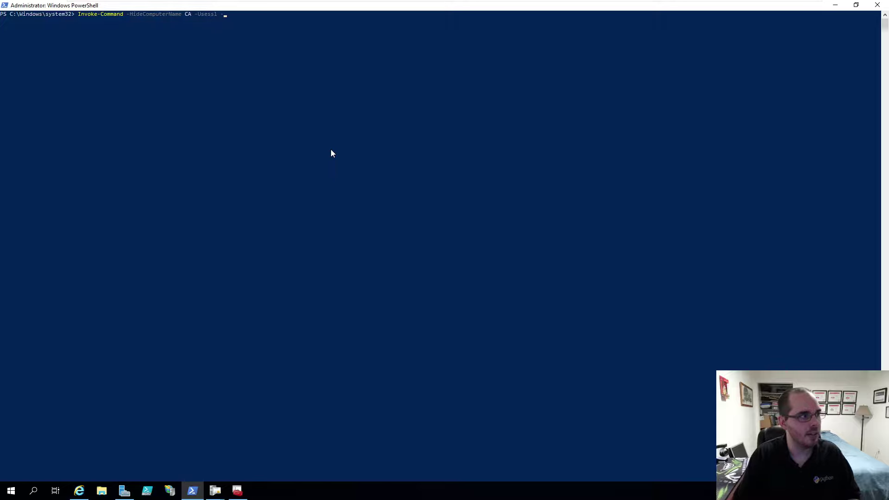
{"action": "type", "text": "sc"}
{"action": "key", "text": "Tab"}
{"action": "type", "text": "{whoami }"}
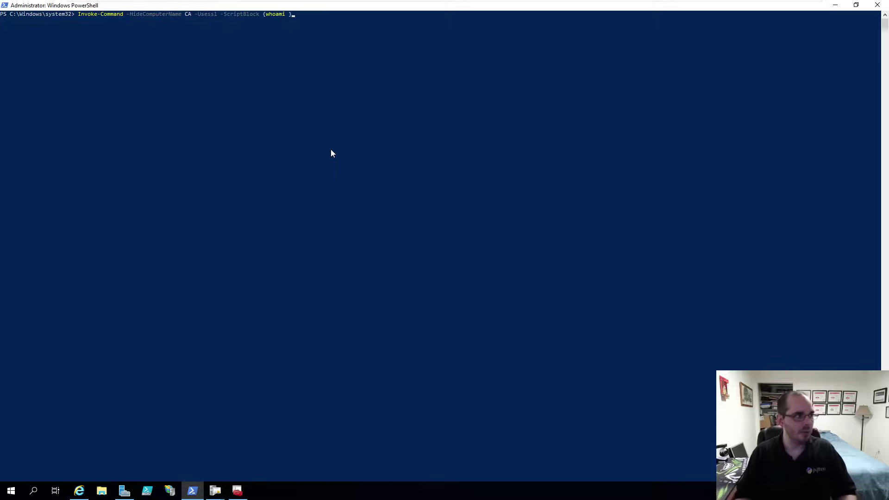
Step: Change the target in the Invoke-Command line to CA.osbornepro.com, space out the whoami script block, and try running it over SSL
{"action": "key", "text": "Left"}
{"action": "key", "text": "Left"}
{"action": "key", "text": "Left"}
{"action": "key", "text": "Left"}
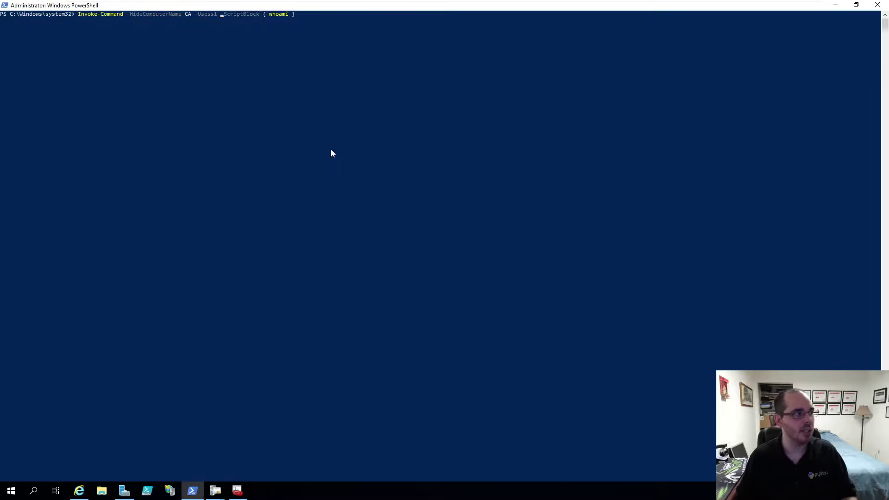
{"action": "type", "text": ".osbornepro.c"}
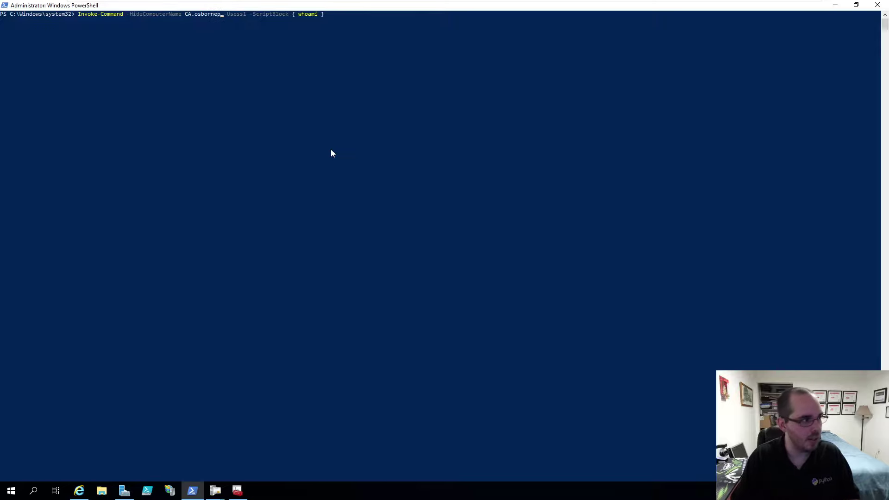
{"action": "type", "text": "om"}
{"action": "key", "text": "Return"}
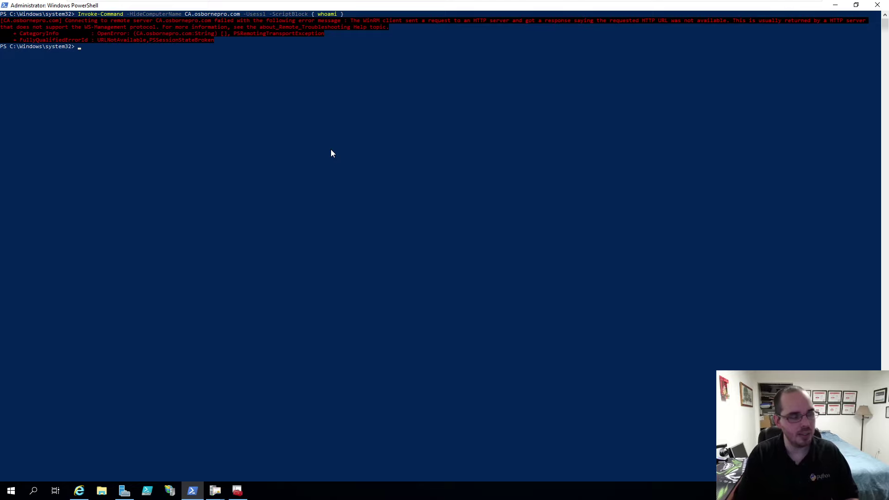
Step: Run hostname to check which server the PowerShell session is on
{"action": "type", "text": "ostname"}
{"action": "key", "text": "Return"}
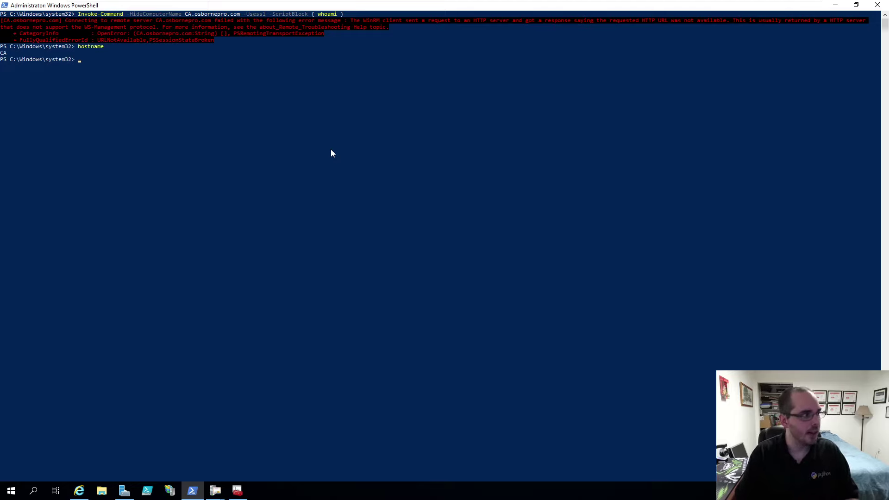
{"action": "type", "text": "winrm"}
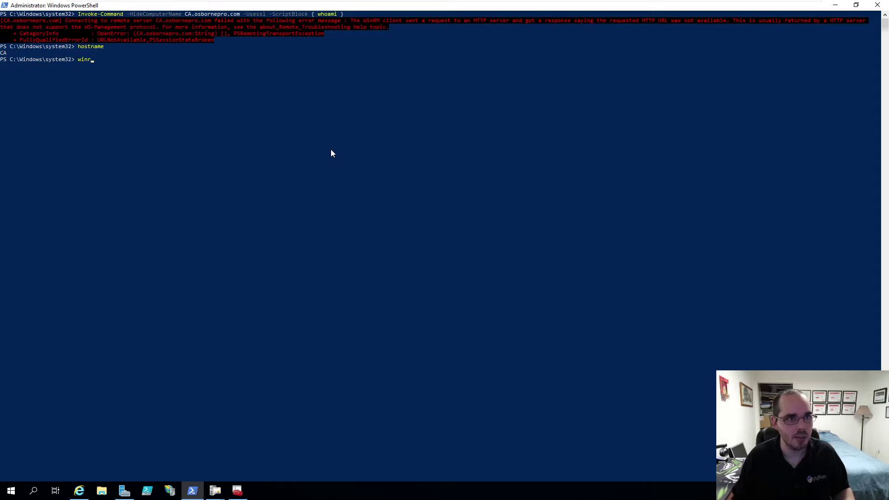
Step: Recall the Invoke-Command line, change its target to dc01.osbornepro.com, and run whoami there over SSL
{"action": "key", "text": "Up"}
{"action": "key", "text": "Up"}
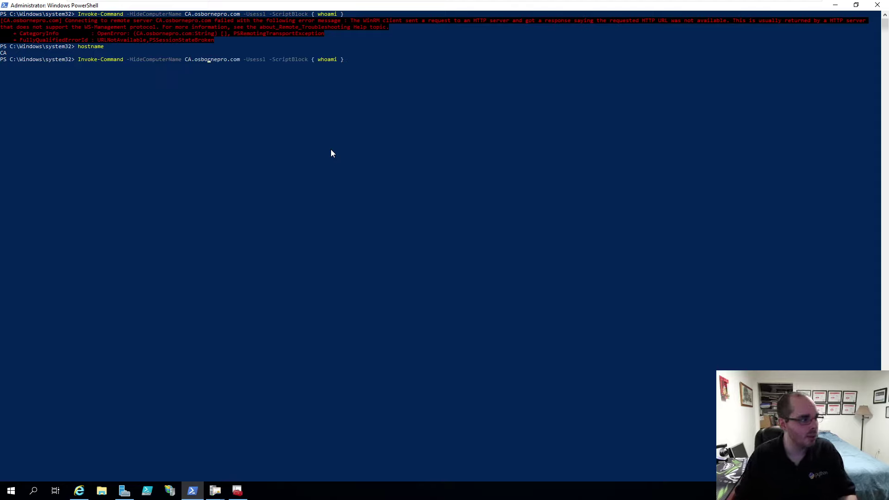
{"action": "key", "text": "ctrl+Left"}
{"action": "key", "text": "ctrl+Left"}
{"action": "key", "text": "ctrl+Left"}
{"action": "key", "text": "ctrl+Left"}
{"action": "key", "text": "ctrl+Left"}
{"action": "key", "text": "ctrl+Left"}
{"action": "key", "text": "ctrl+Left"}
{"action": "key", "text": "Delete"}
{"action": "key", "text": "Delete"}
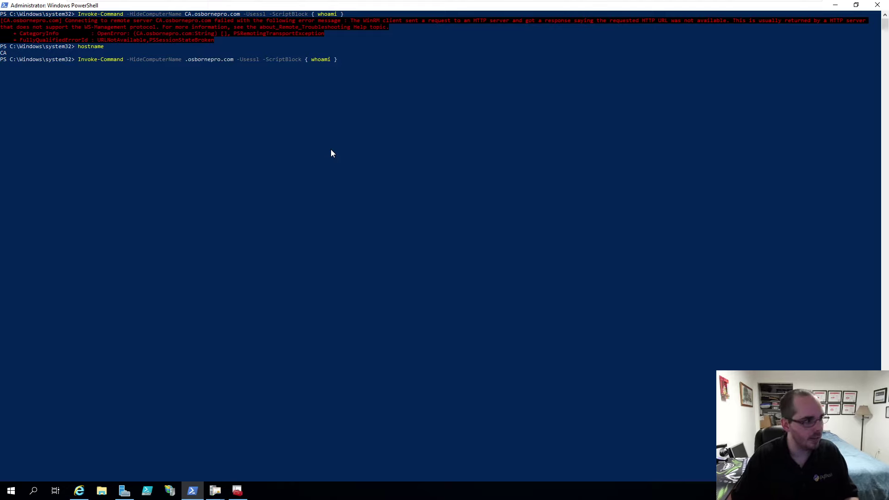
{"action": "type", "text": "dc01"}
{"action": "key", "text": "Return"}
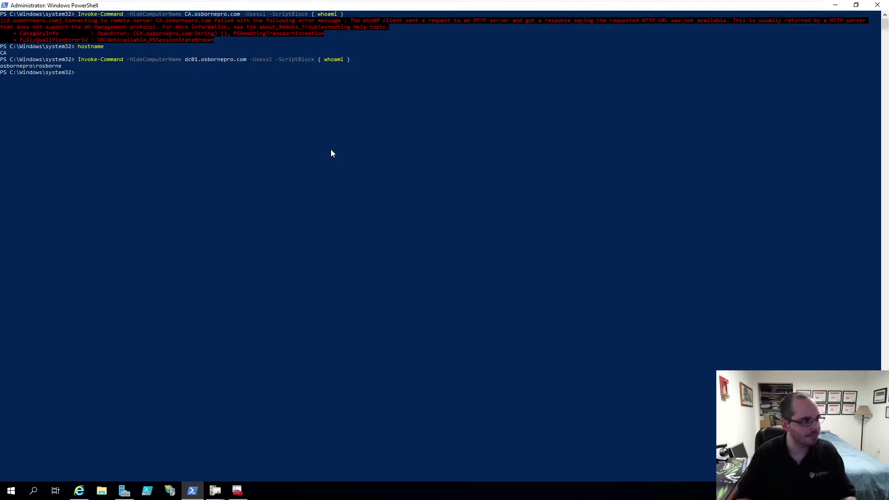